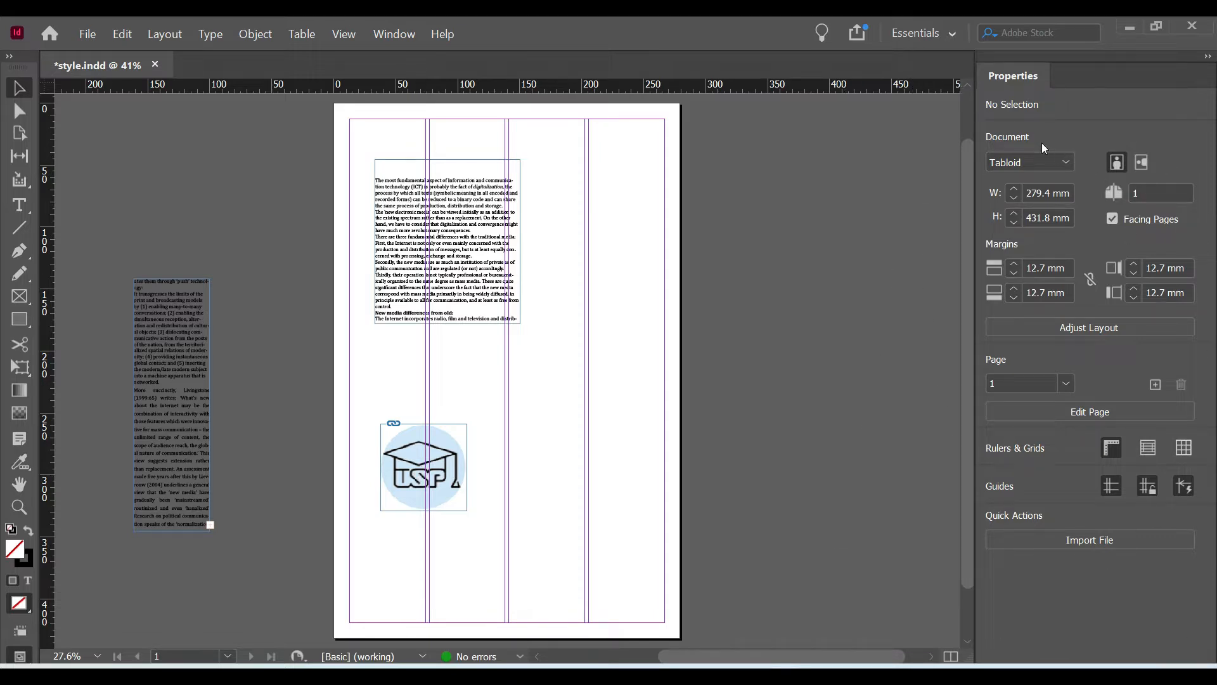
# - Show the Object Styles panel and position it beside the Properties panel
pyautogui.click(391, 36)
pyautogui.moveTo(457, 411)
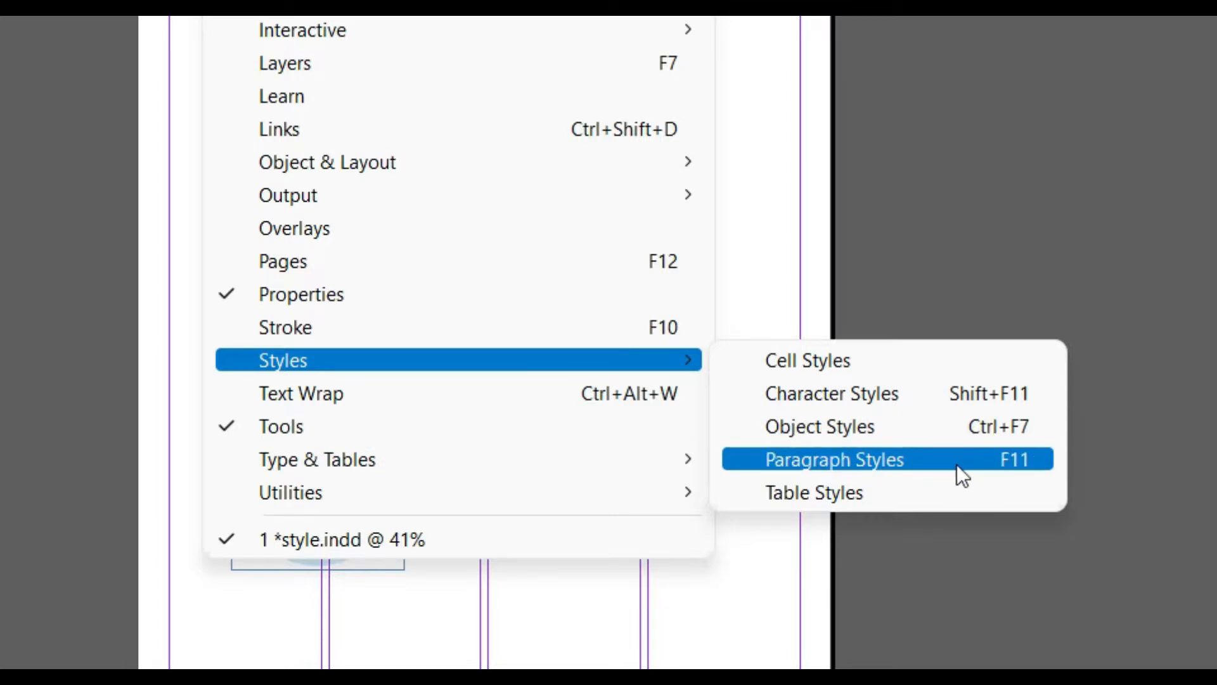
pyautogui.click(964, 428)
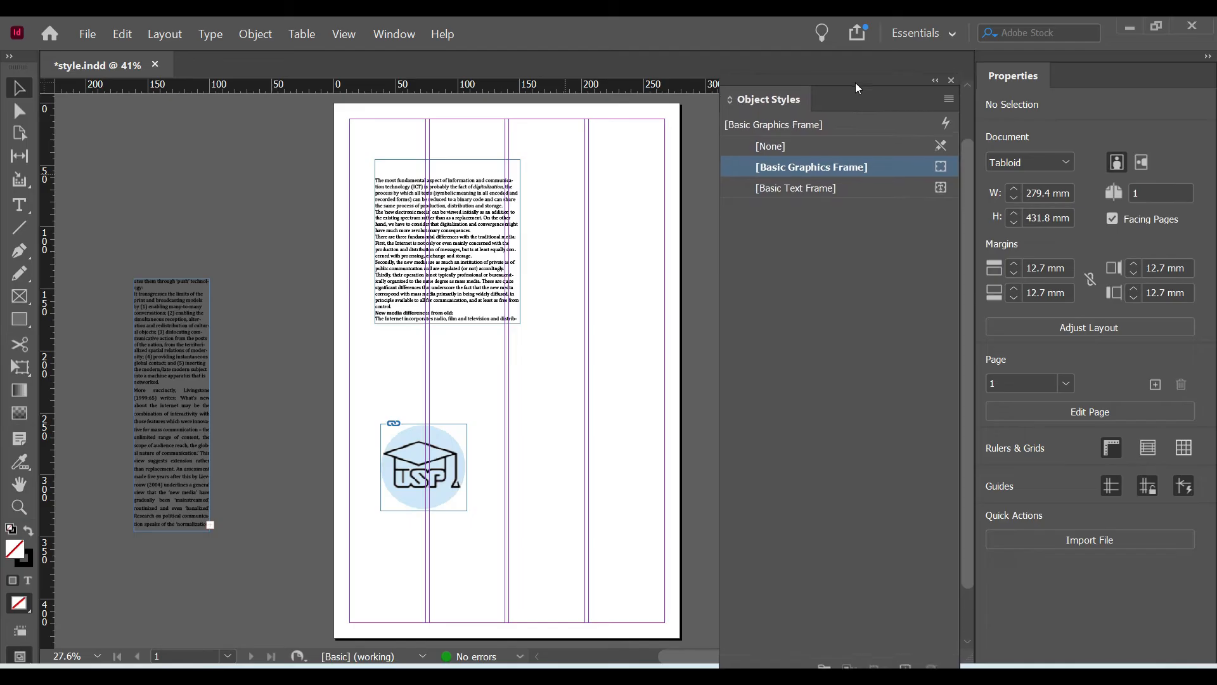
pyautogui.moveTo(855, 83); pyautogui.dragTo(837, 116)
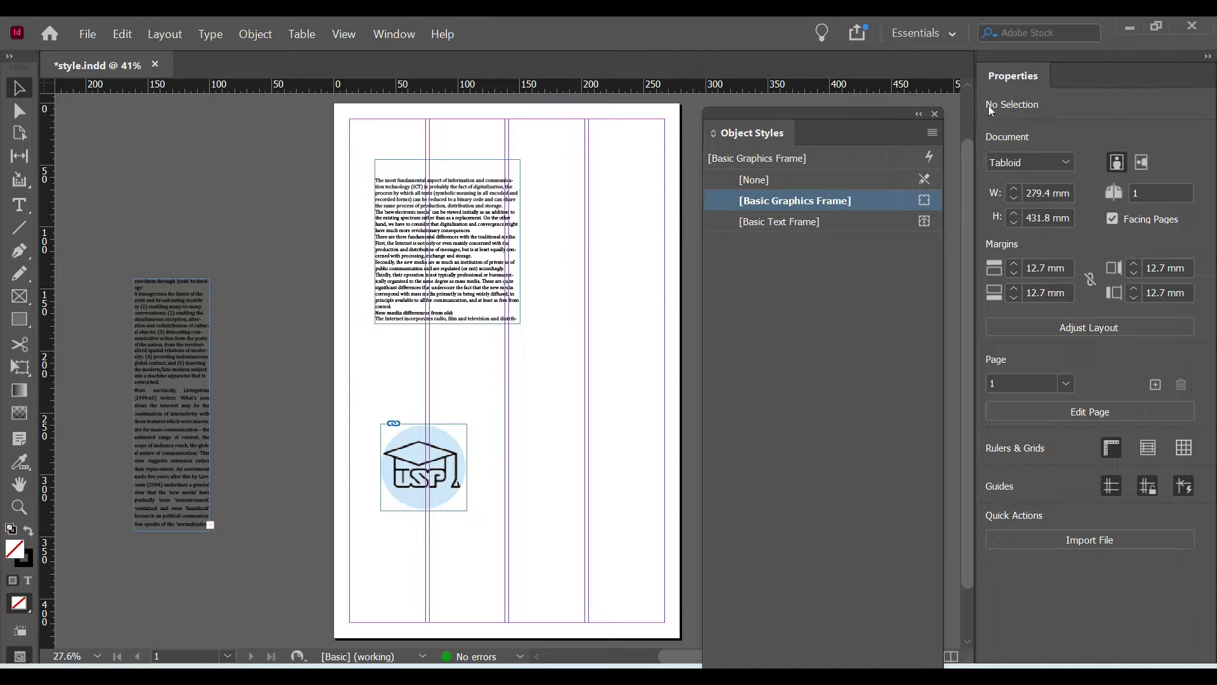
pyautogui.moveTo(853, 113); pyautogui.dragTo(869, 57)
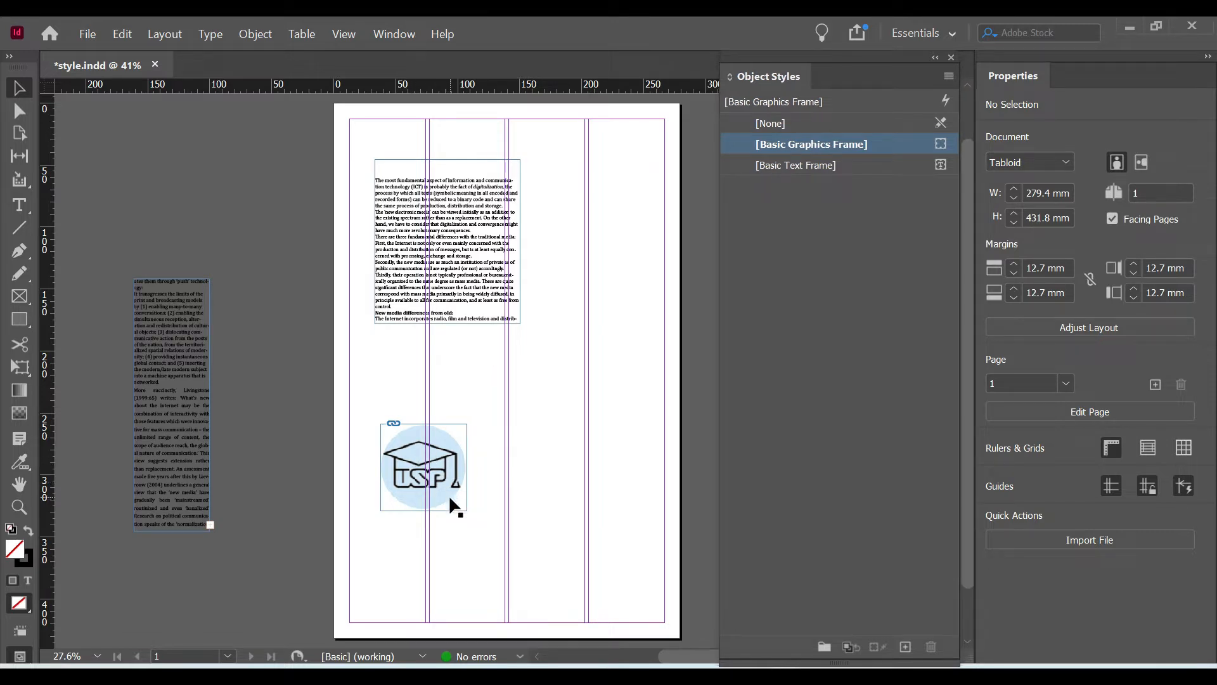
# - Move the USP logo to the page's upper-right area and start a new object style from it
pyautogui.moveTo(449, 494); pyautogui.dragTo(621, 206)
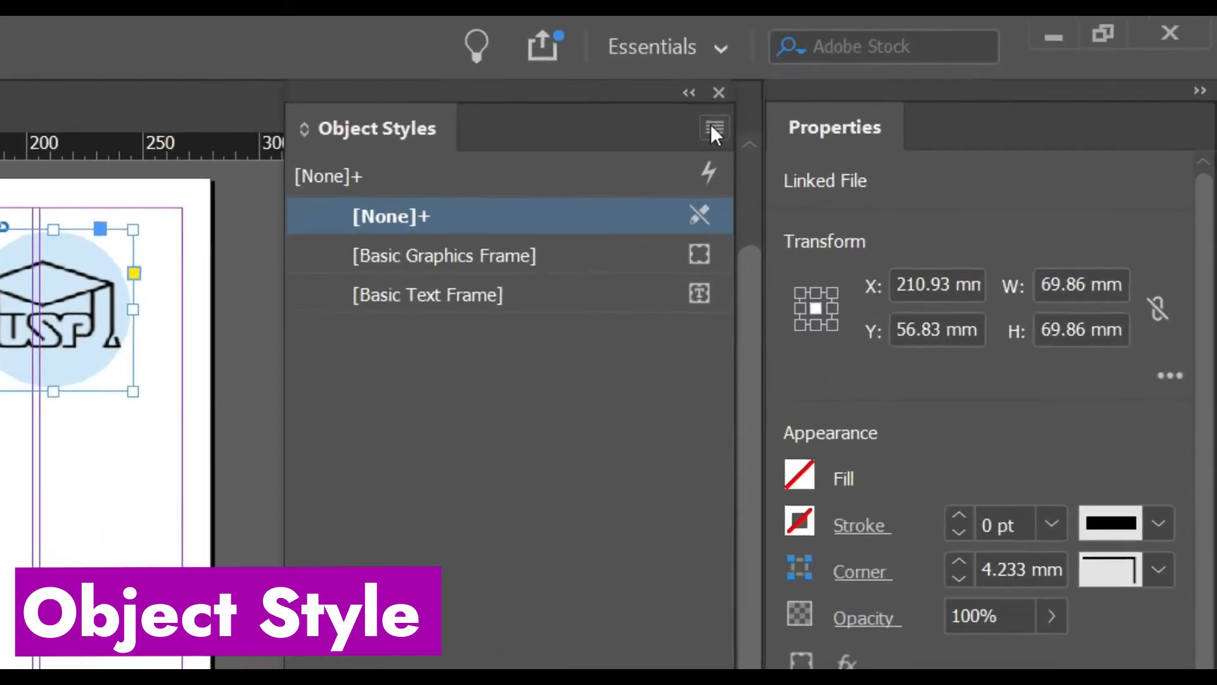
pyautogui.click(948, 77)
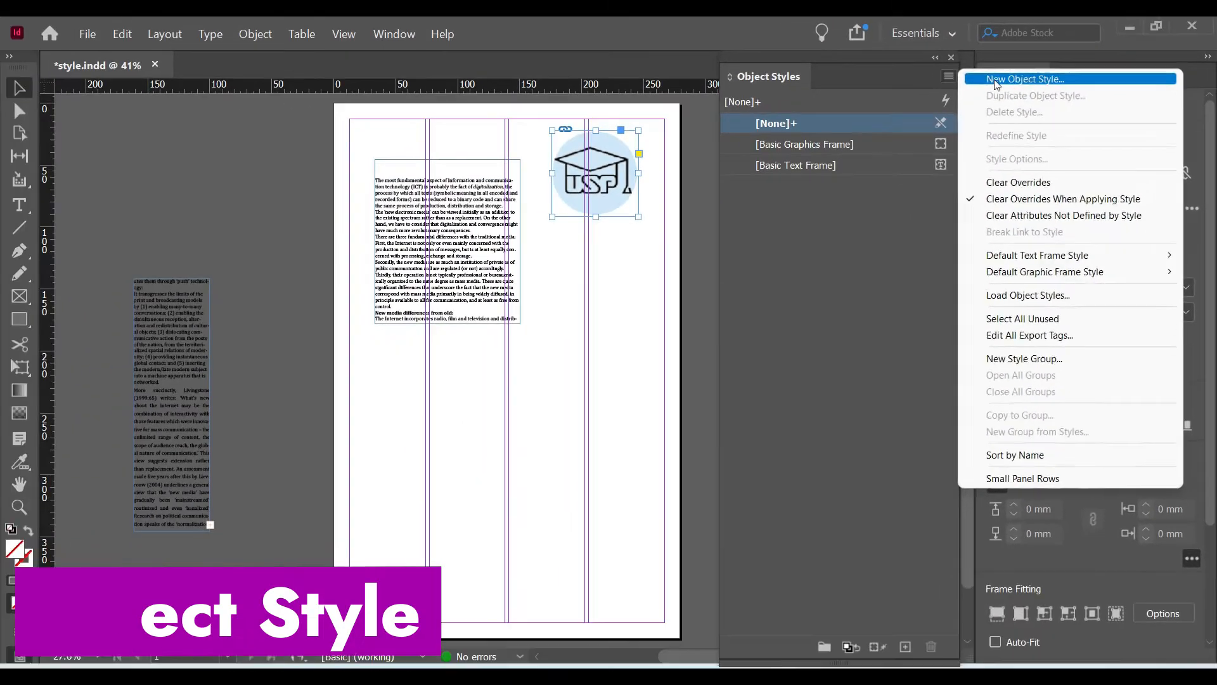
pyautogui.click(770, 145)
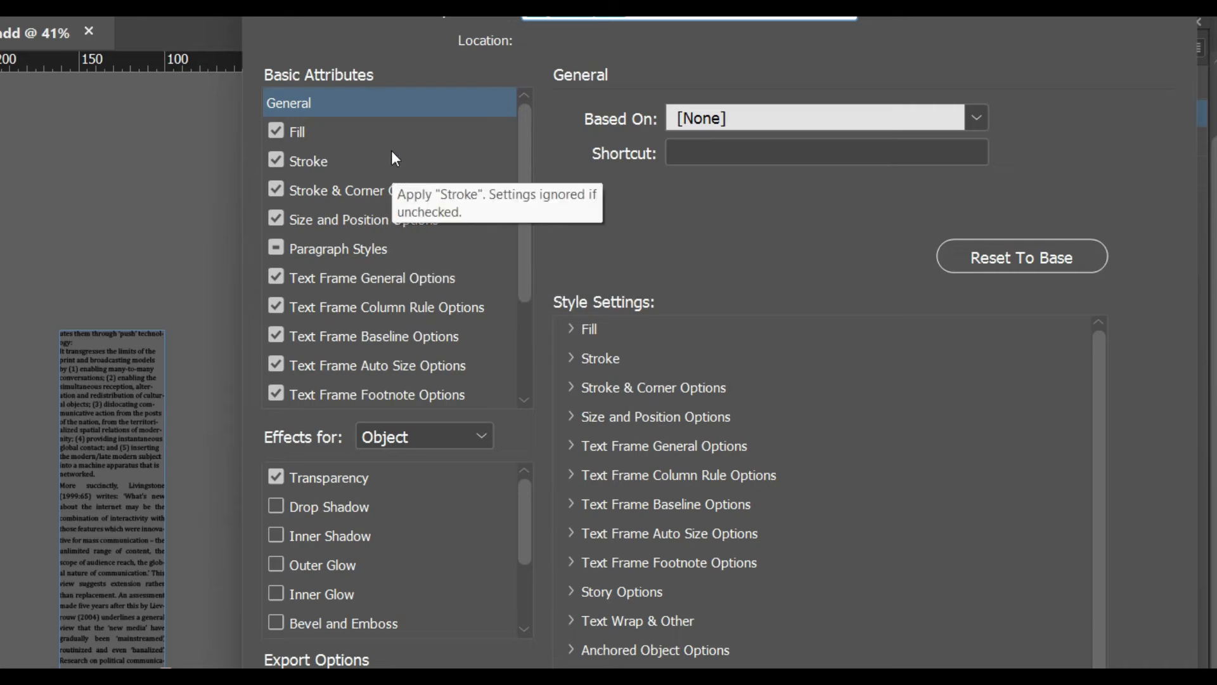
# - Look through the basic attributes and object effects available for the new object style
pyautogui.scroll(-5, 390, 151)
pyautogui.scroll(-4, 389, 512)
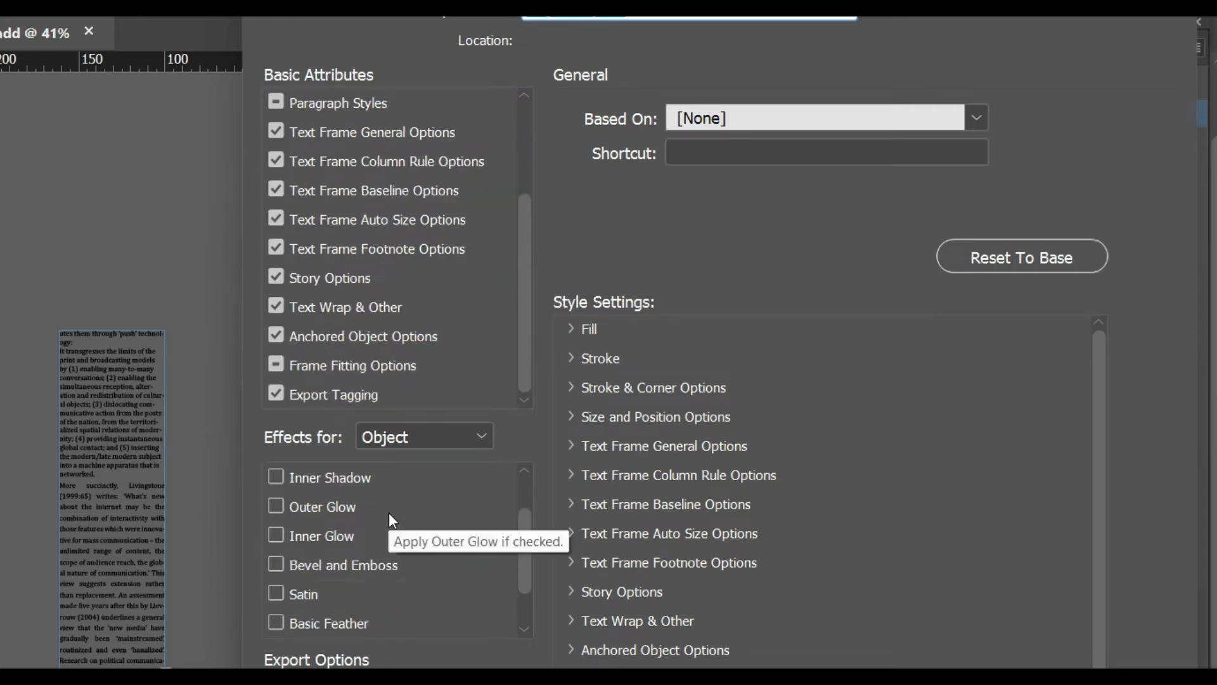
pyautogui.scroll(4, 390, 513)
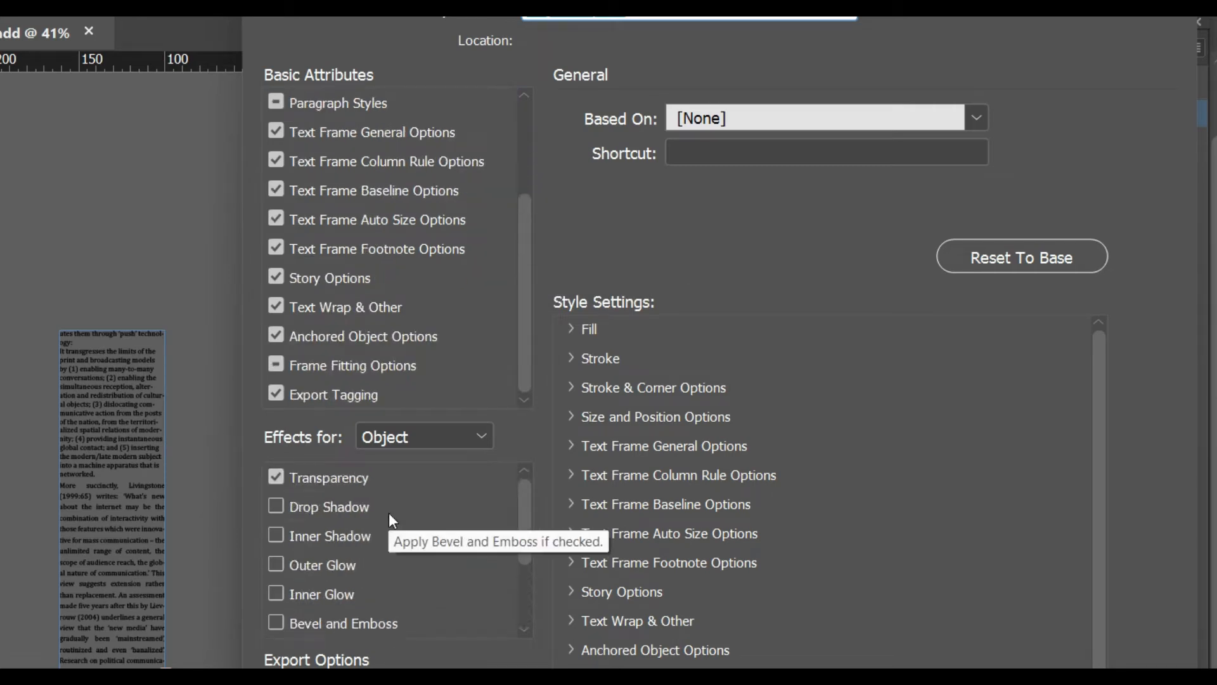
pyautogui.scroll(1, 433, 322)
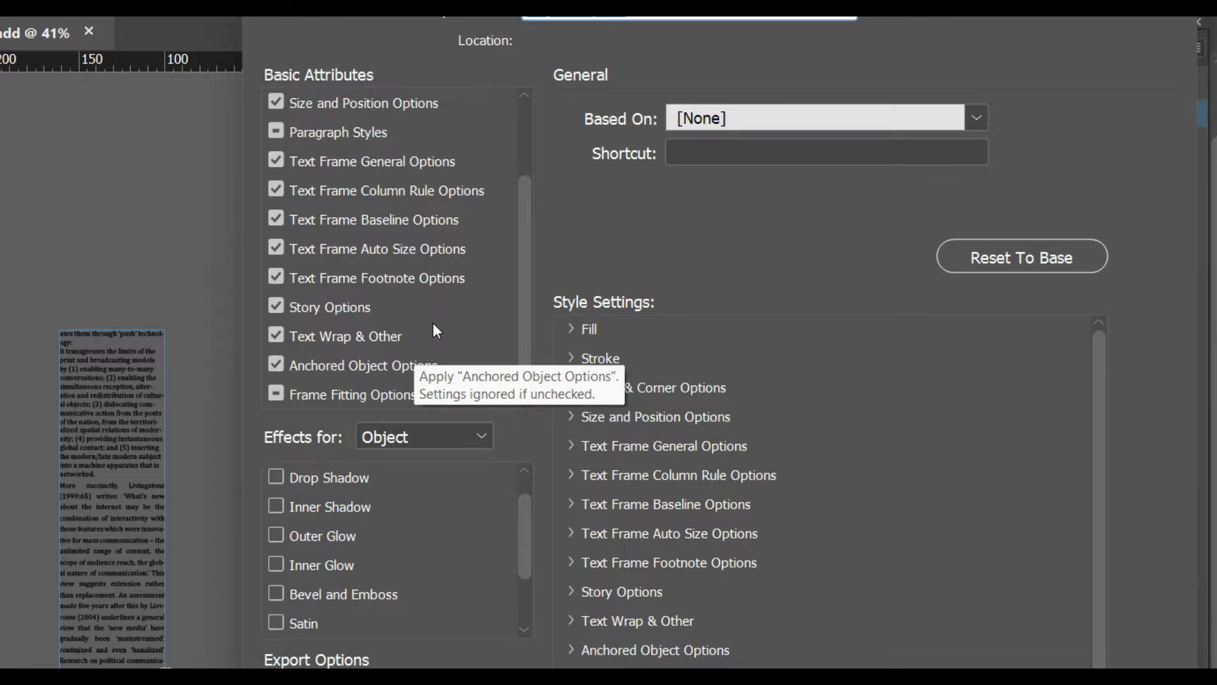
pyautogui.scroll(1, 434, 326)
pyautogui.scroll(1, 435, 328)
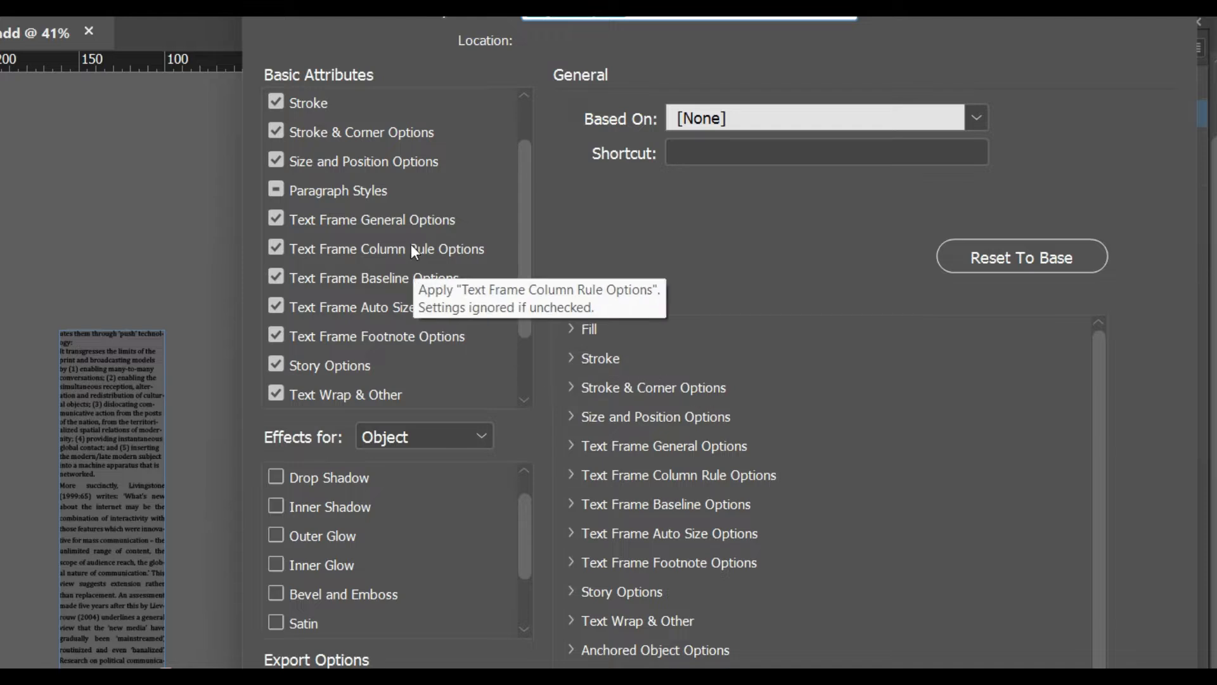
pyautogui.scroll(-1, 418, 336)
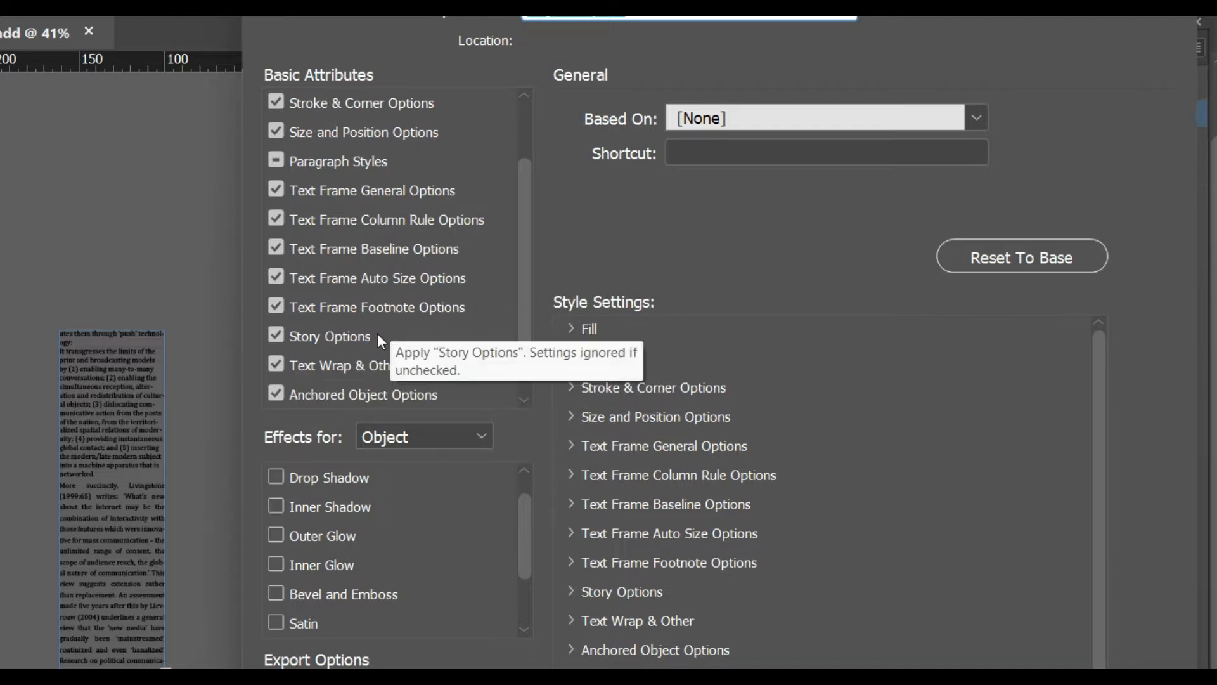
pyautogui.scroll(-2, 381, 333)
pyautogui.scroll(2, 431, 334)
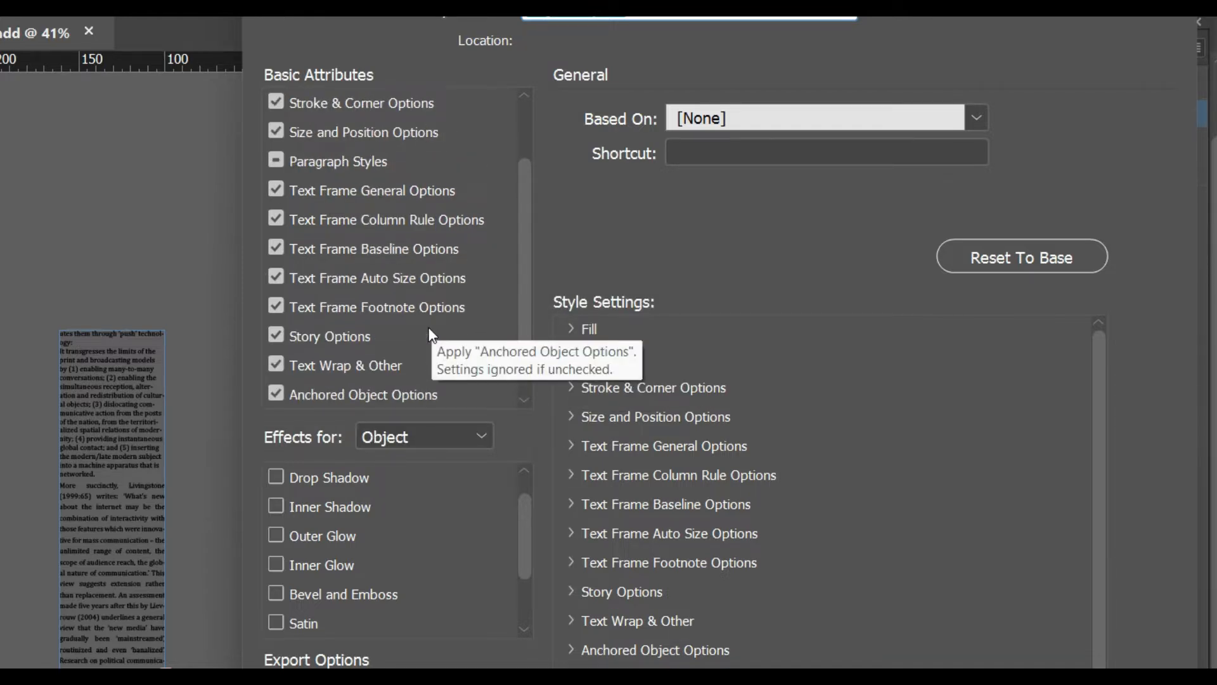
pyautogui.scroll(-1, 429, 335)
# - Set the position adjustment to X & Y in the new style's Size and Position Options
pyautogui.click(366, 104)
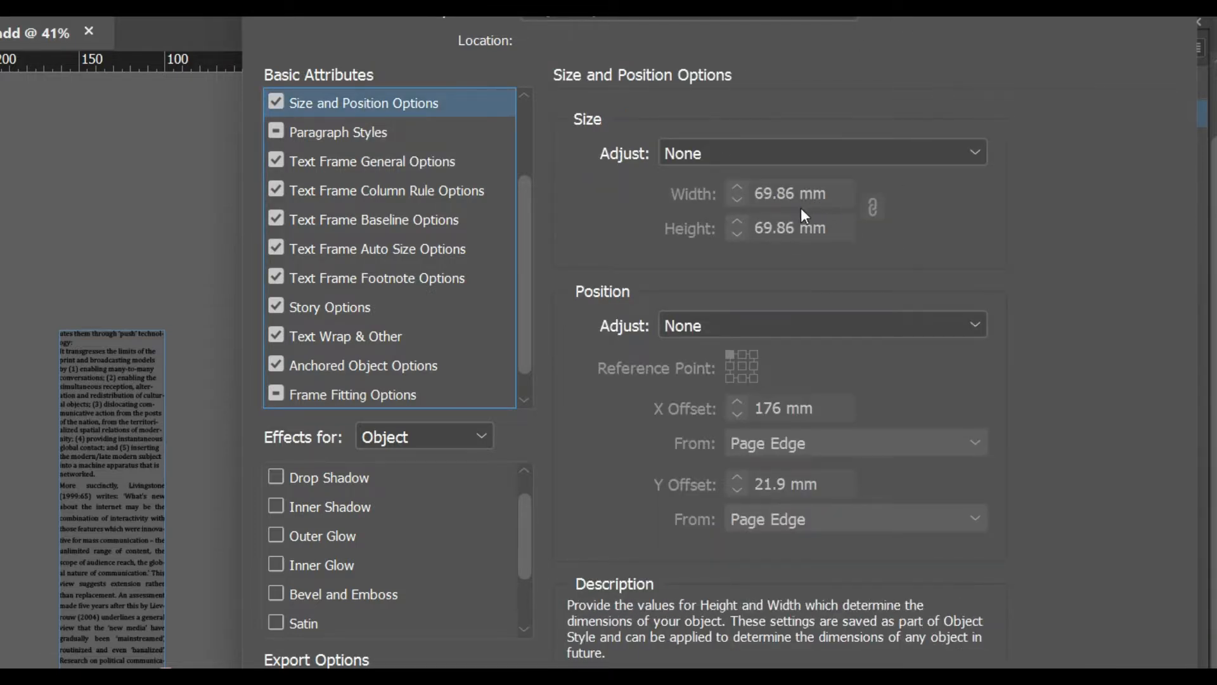
pyautogui.click(824, 325)
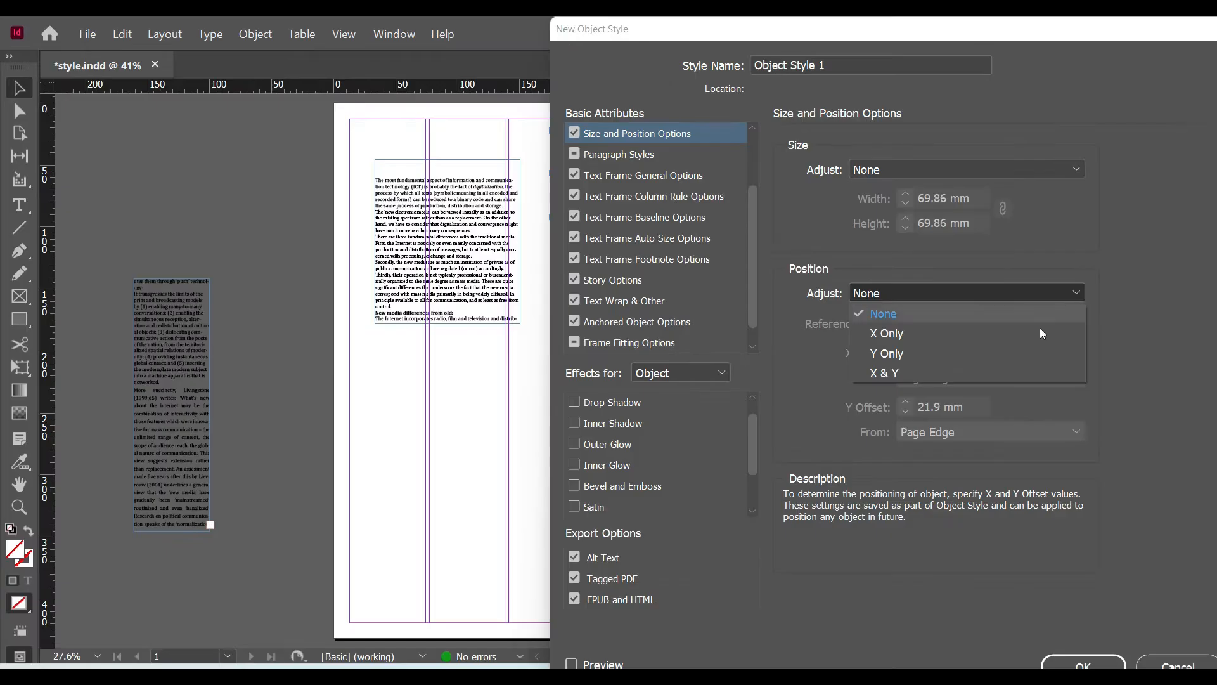
pyautogui.click(913, 371)
# - Set the style's size adjustment to Height & Width, with both width and height at 50 mm
pyautogui.click(1181, 189)
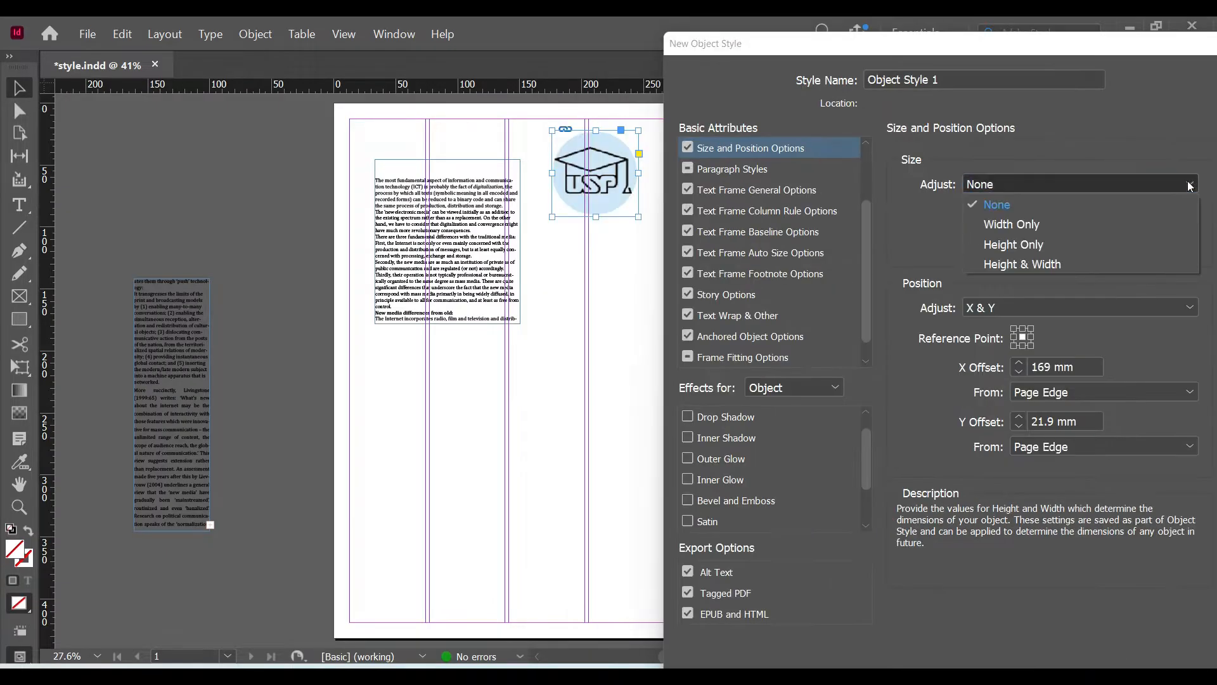
pyautogui.click(1088, 265)
pyautogui.click(1084, 211)
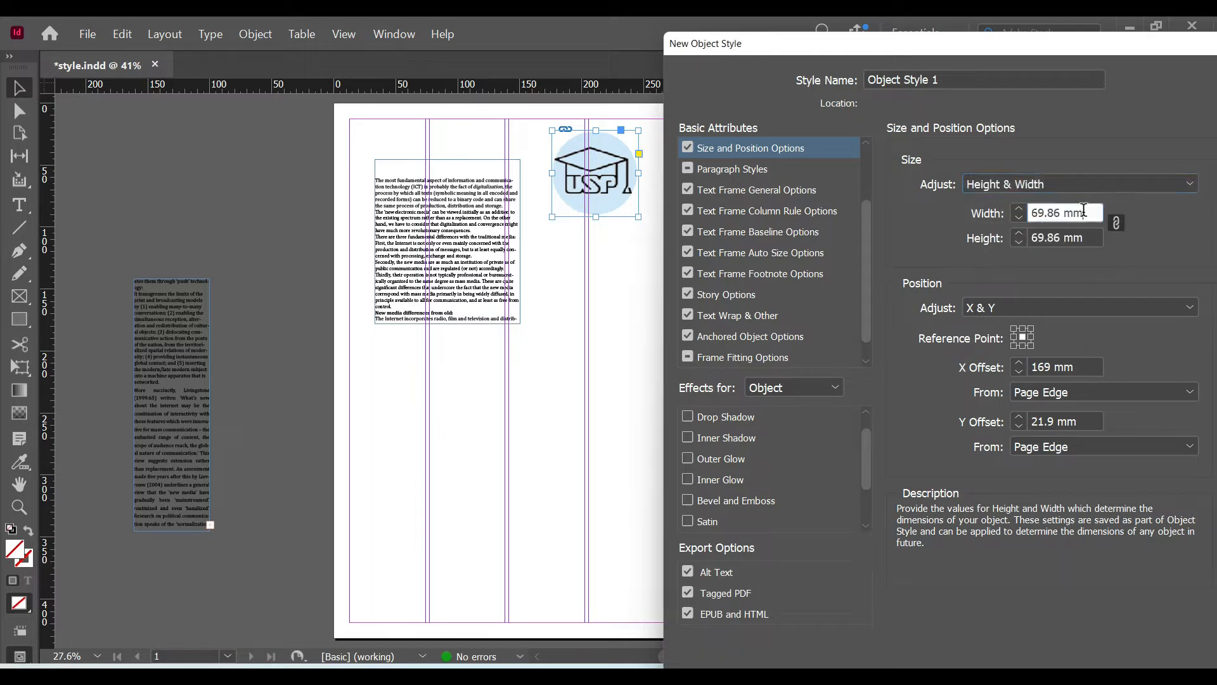
pyautogui.tripleClick(1090, 213)
pyautogui.write('50')
pyautogui.click(1061, 237)
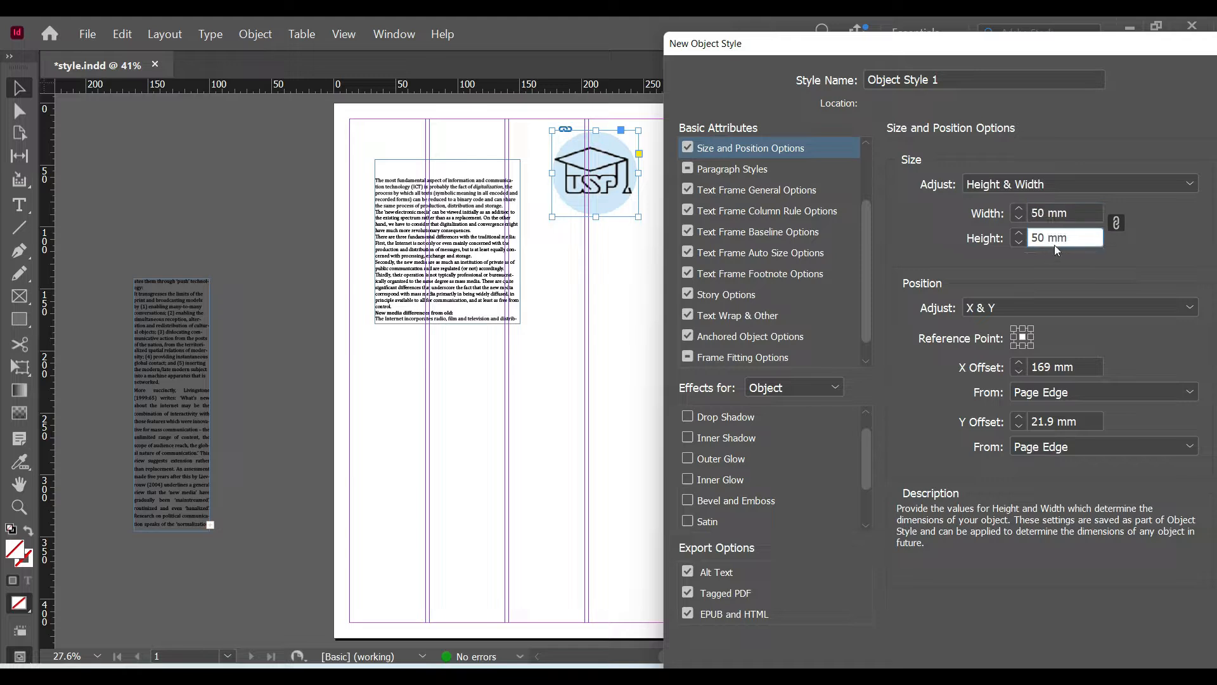
# - Name the new object style Logo and create it
pyautogui.moveTo(986, 50); pyautogui.dragTo(687, 85)
pyautogui.tripleClick(637, 116)
pyautogui.write('Logo')
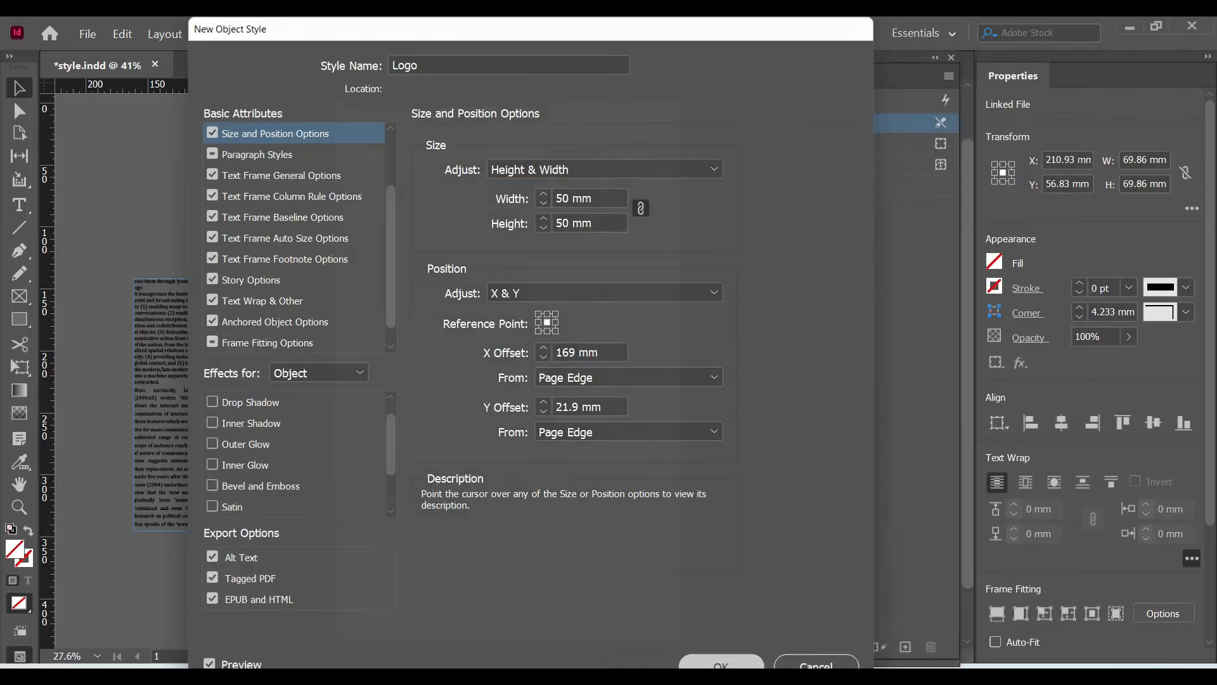
pyautogui.press('Return')
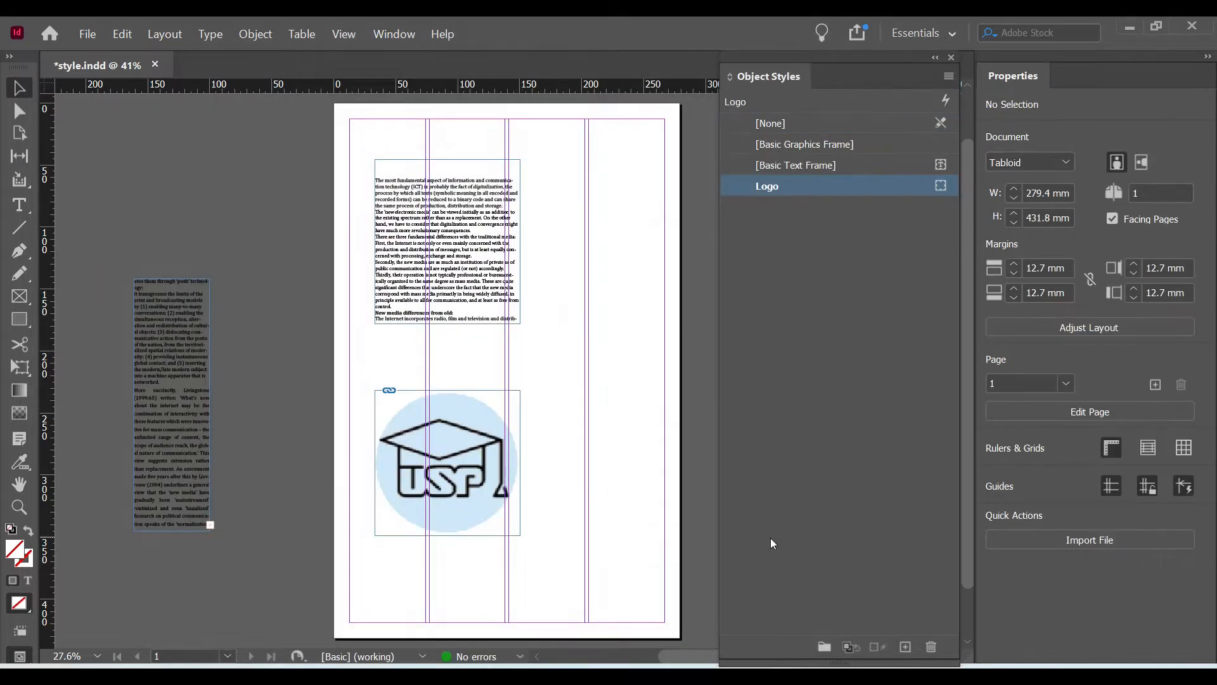
# - Open the Logo object style for editing at its Size and Position Options
pyautogui.rightClick(770, 186)
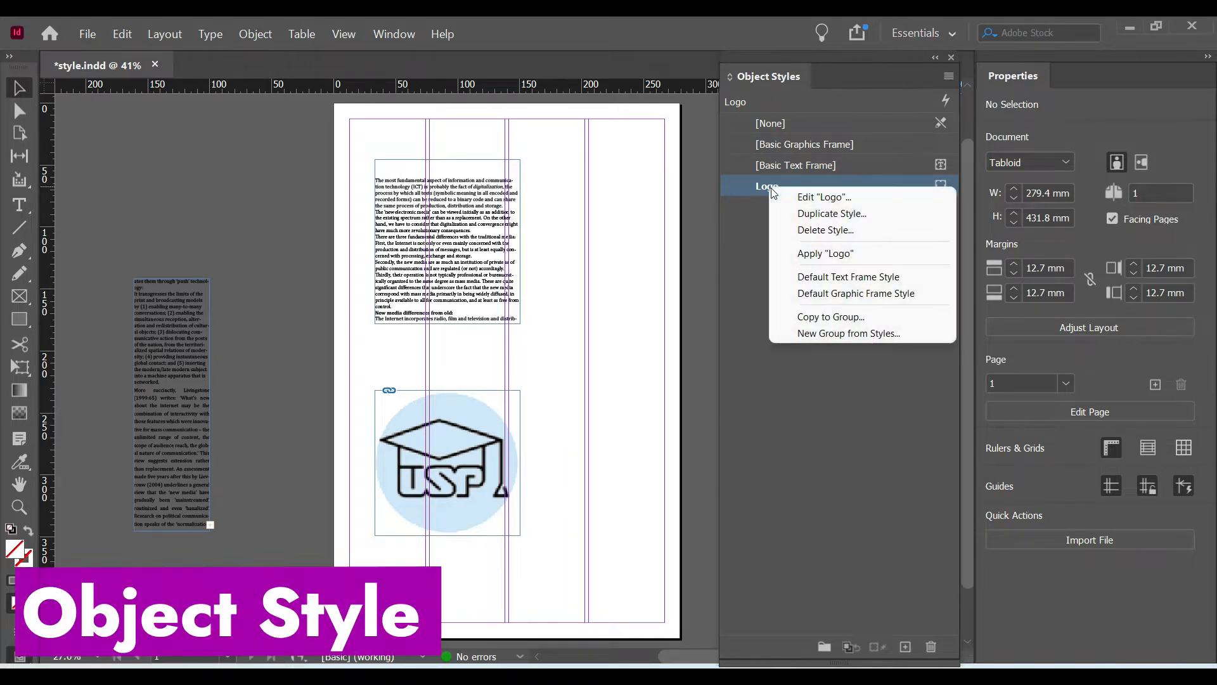
pyautogui.click(792, 198)
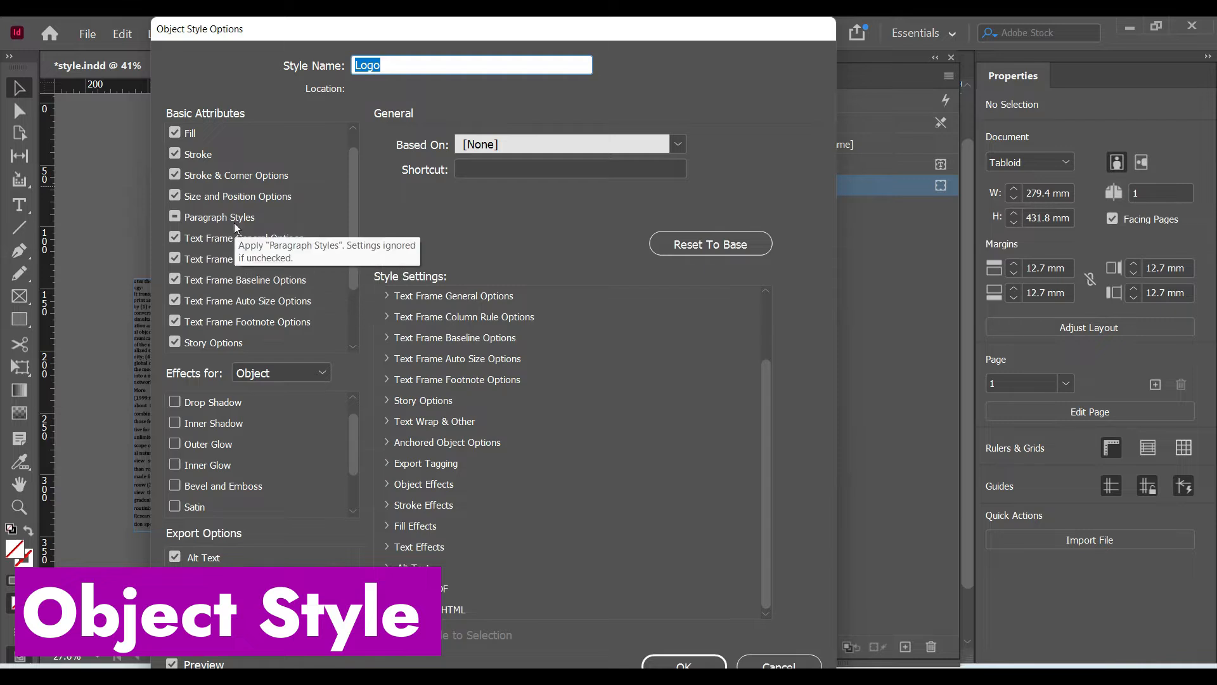
pyautogui.scroll(1, 236, 226)
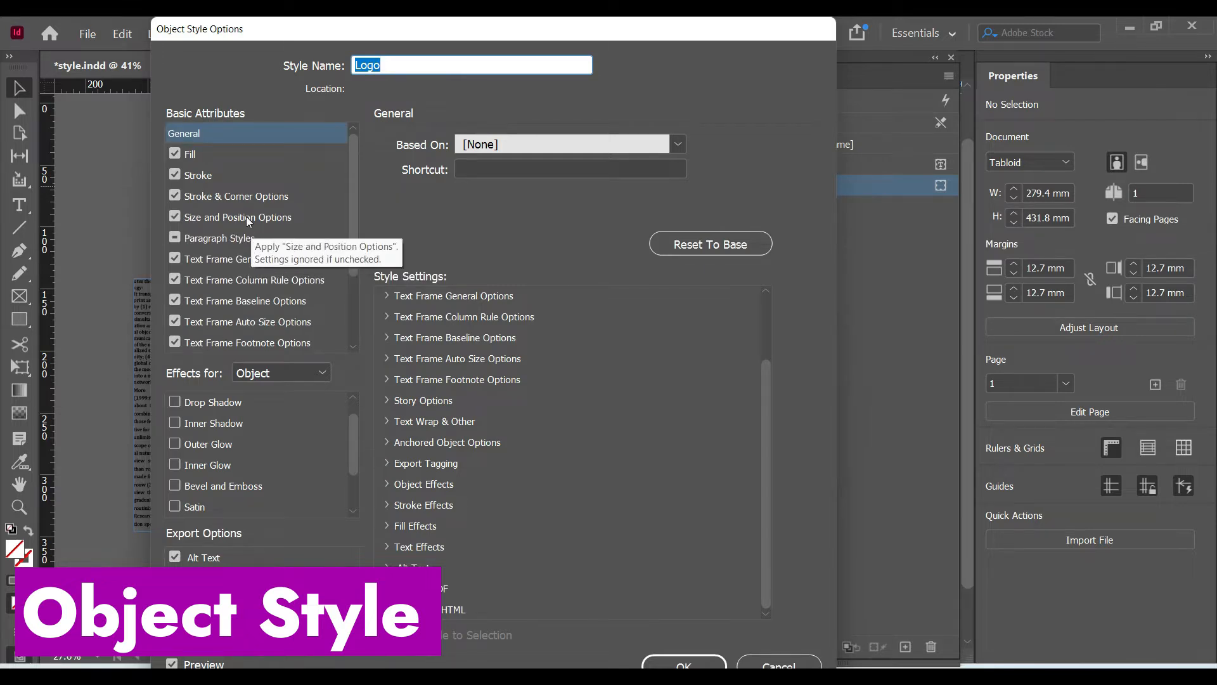
pyautogui.click(247, 219)
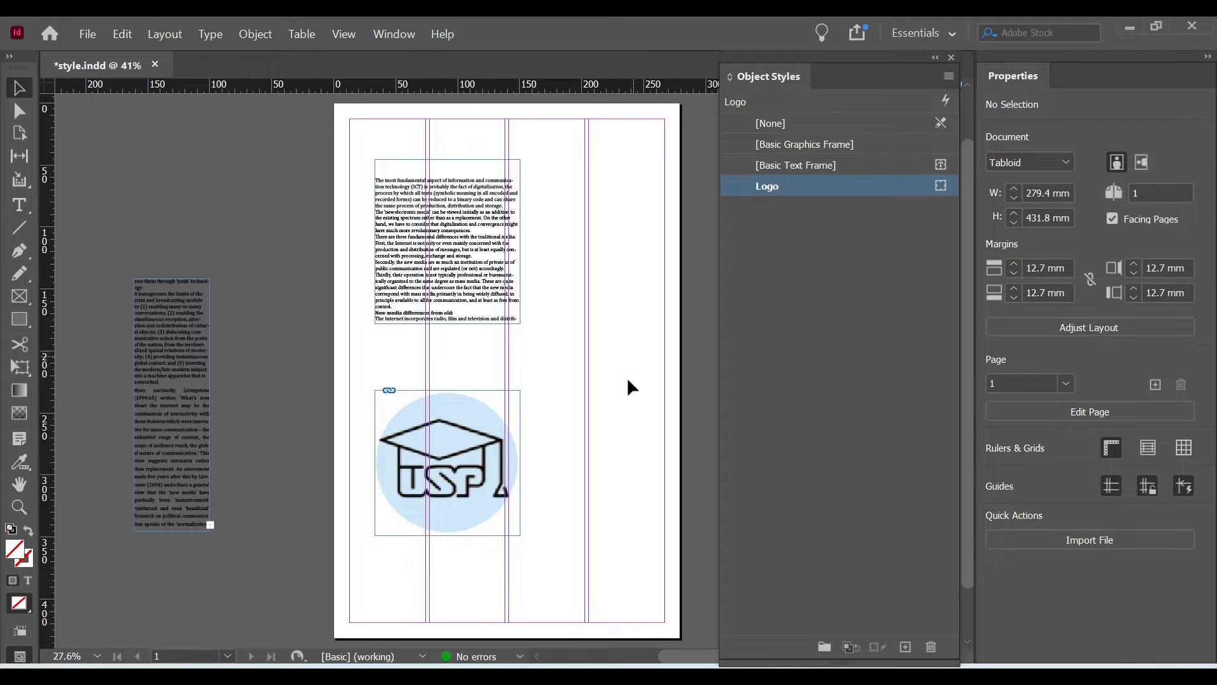
# - Apply the Logo object style to the enlarged USP logo, clearing its overrides, and deselect it
pyautogui.click(17, 94)
pyautogui.click(462, 438)
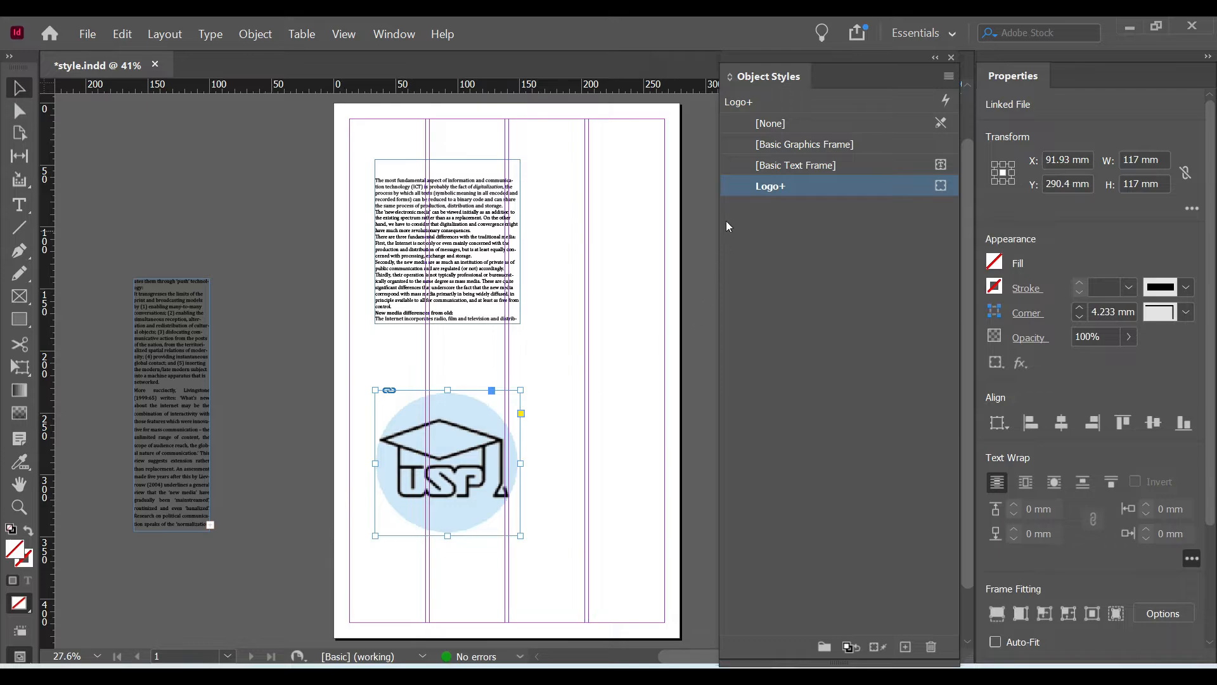
pyautogui.click(670, 376)
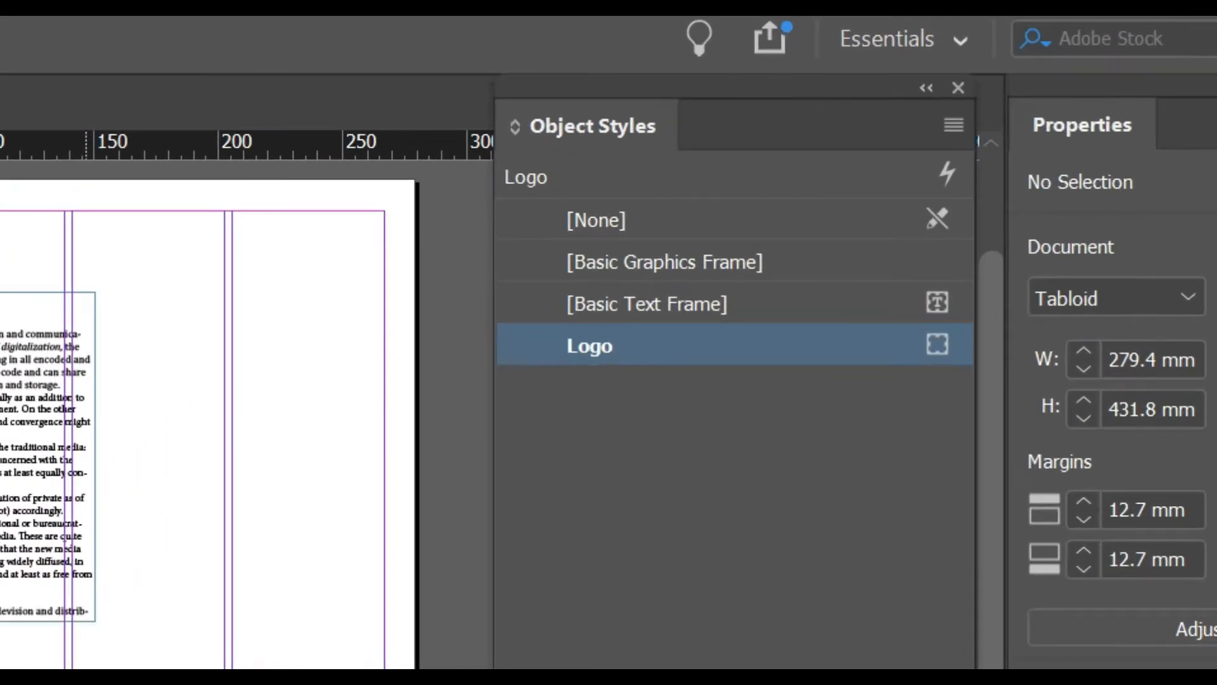
pyautogui.click(495, 528)
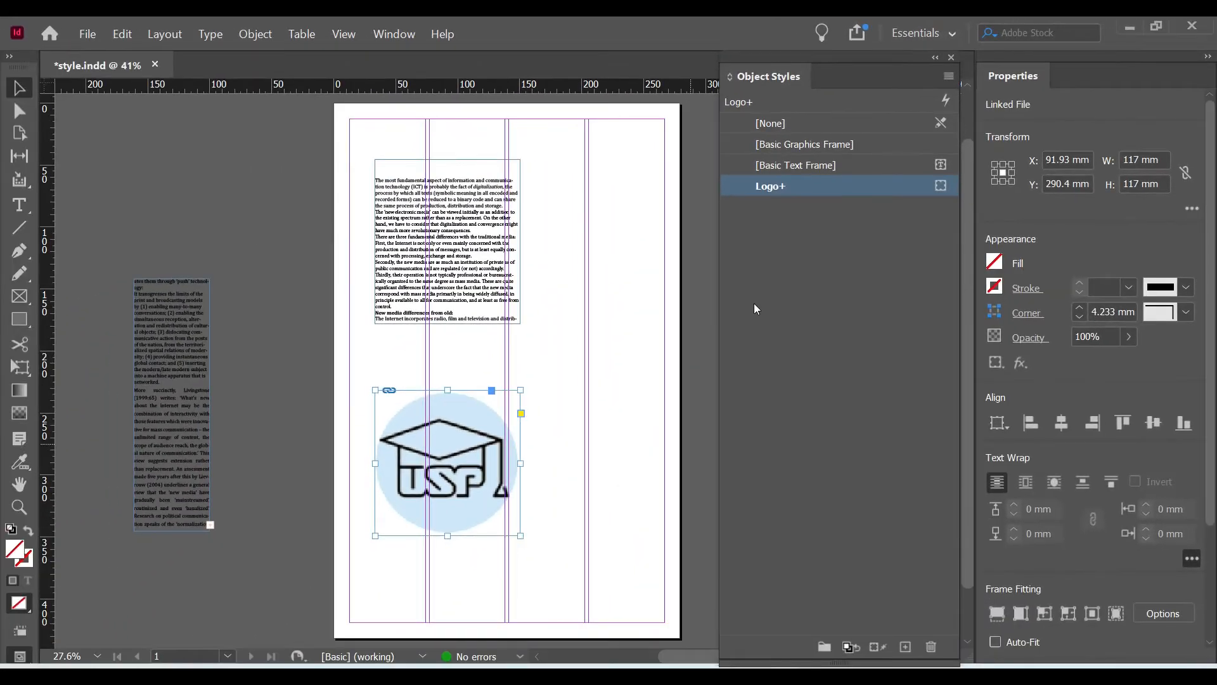
pyautogui.keyDown('alt'); pyautogui.click(774, 189); pyautogui.keyUp('alt')
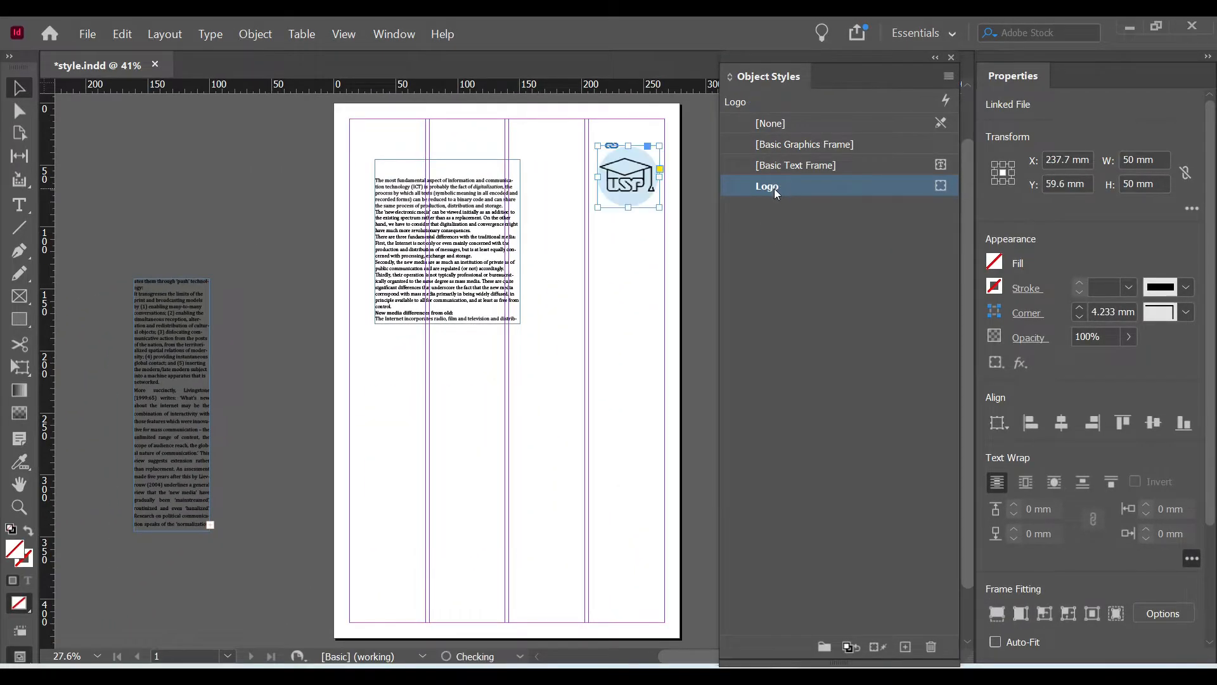
pyautogui.click(624, 235)
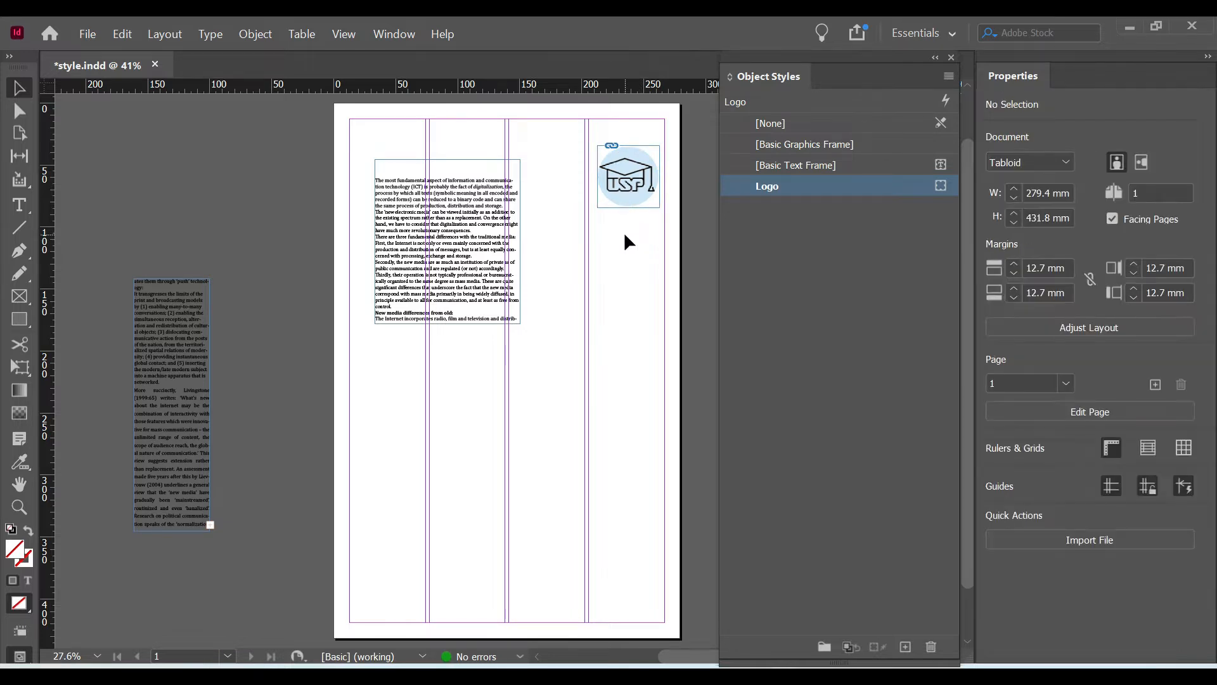
# - Review the general options of the Logo object style and accept them as they are
pyautogui.doubleClick(777, 184)
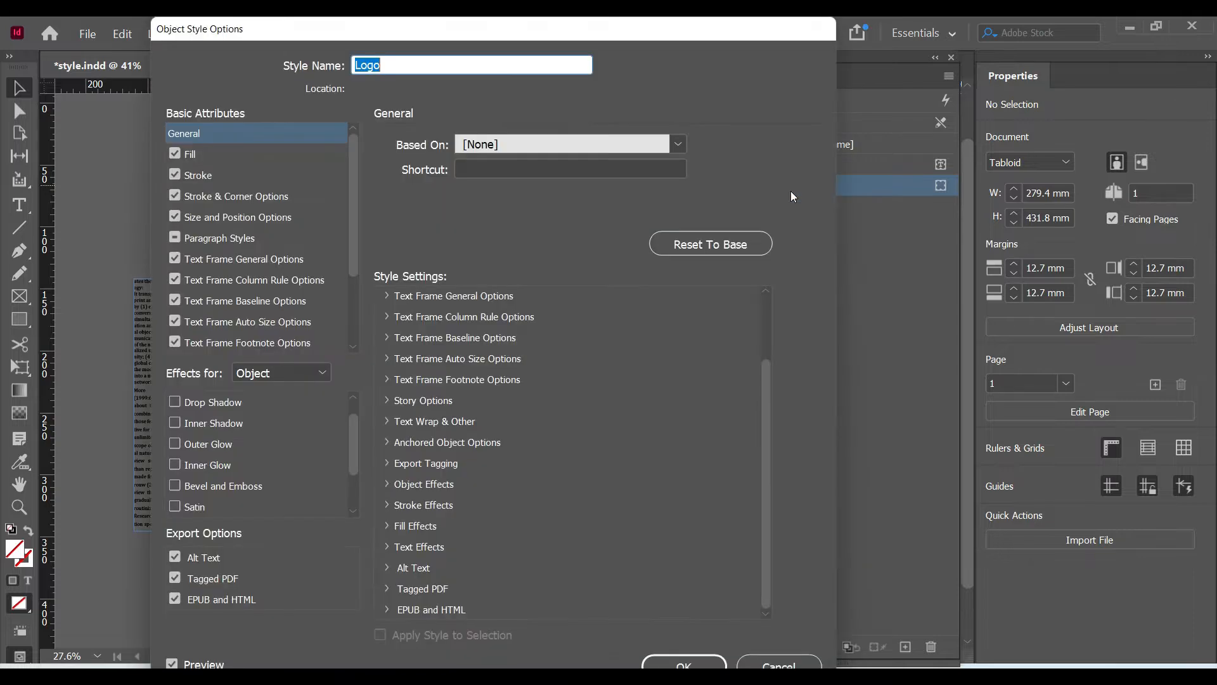
pyautogui.moveTo(589, 28); pyautogui.dragTo(1132, 27)
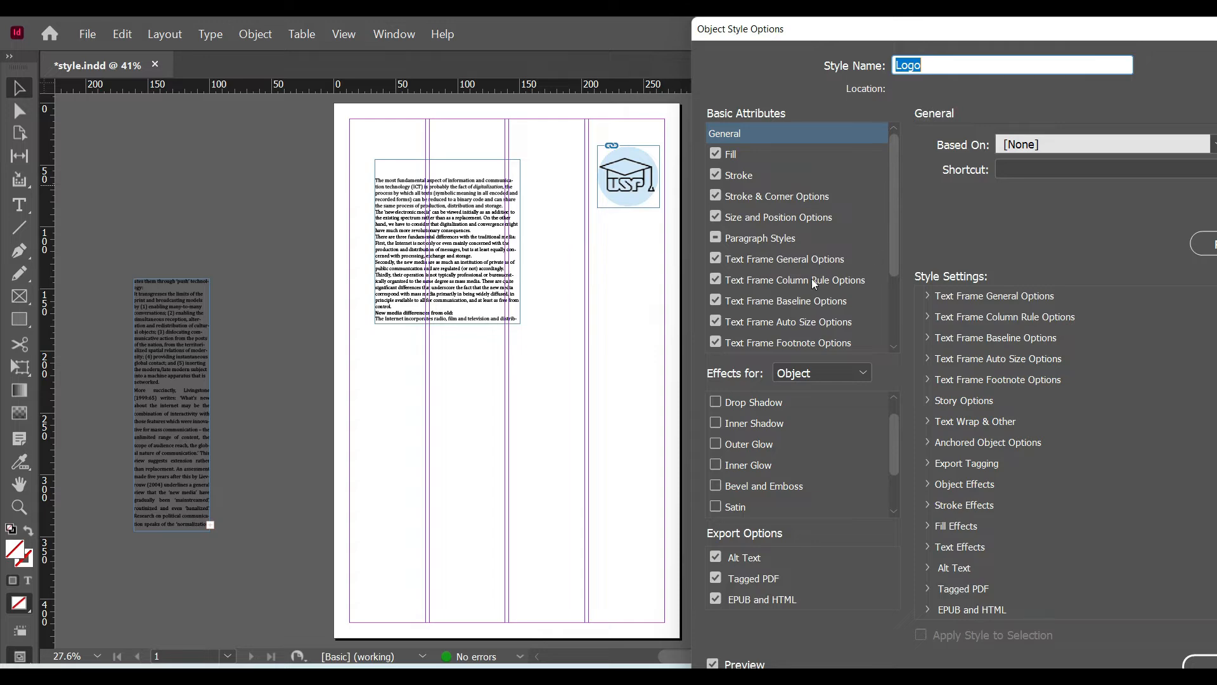
pyautogui.moveTo(953, 27); pyautogui.dragTo(307, 79)
pyautogui.moveTo(395, 87); pyautogui.dragTo(362, 37)
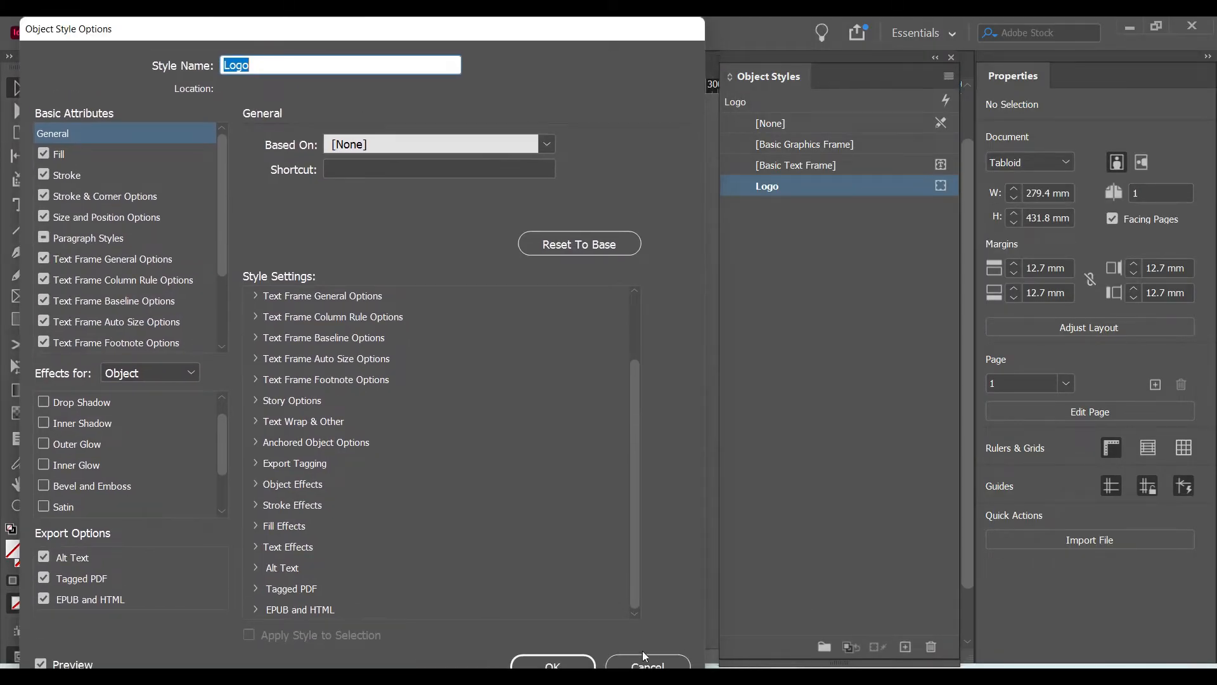
pyautogui.click(561, 663)
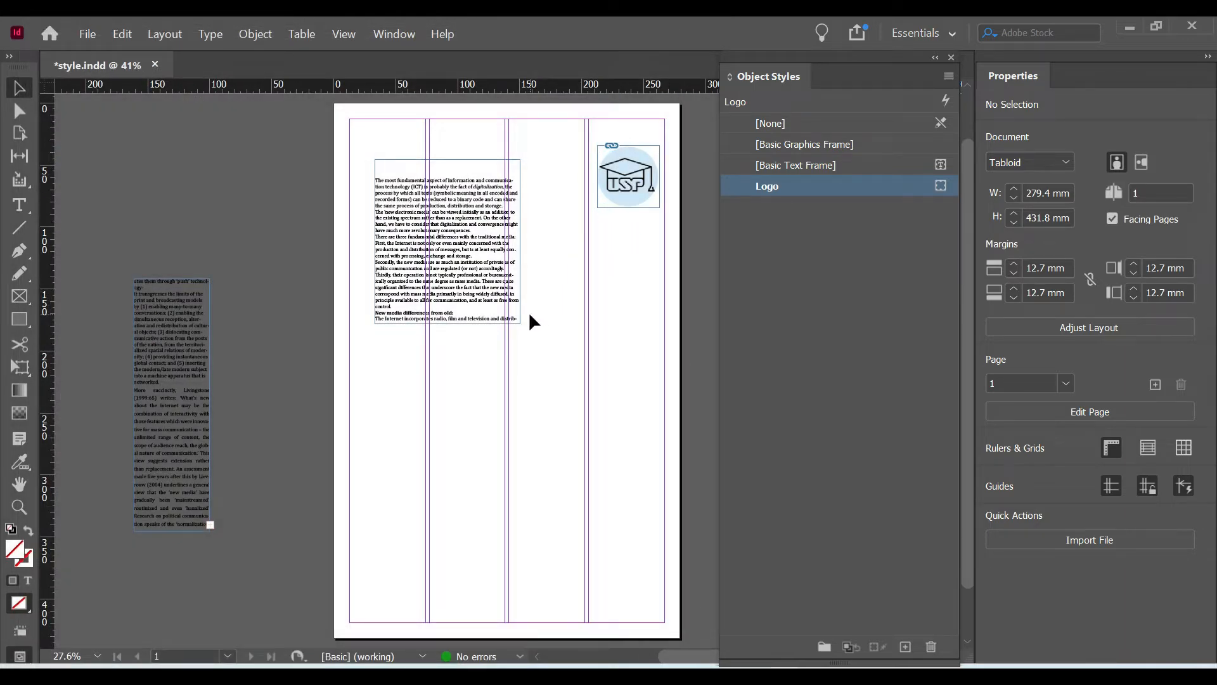
# - Bring up the document's list of paragraph styles while the article text is being edited
pyautogui.rightClick(427, 229)
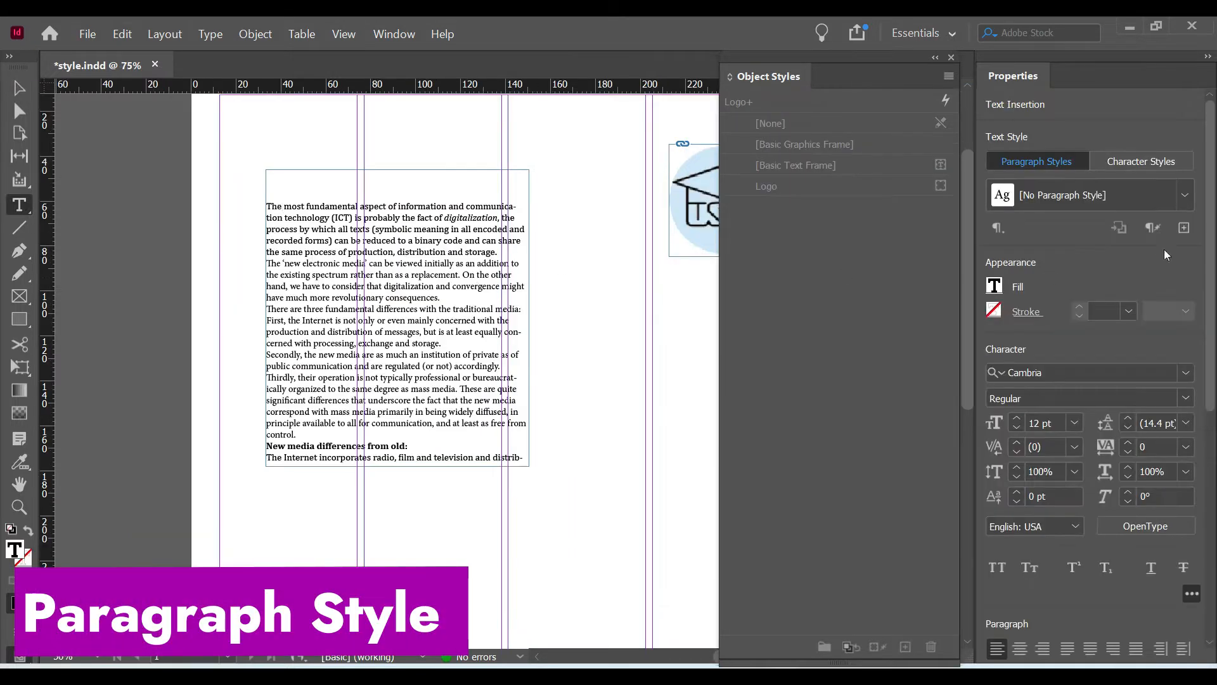
pyautogui.click(394, 33)
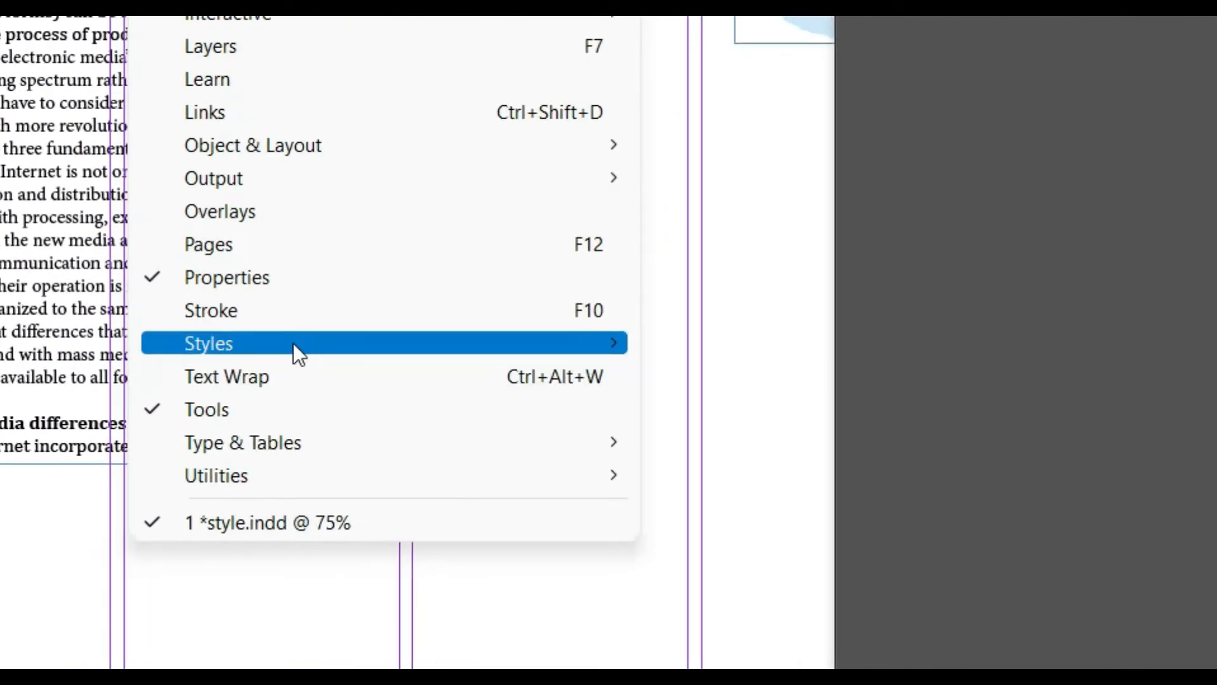
pyautogui.moveTo(293, 343)
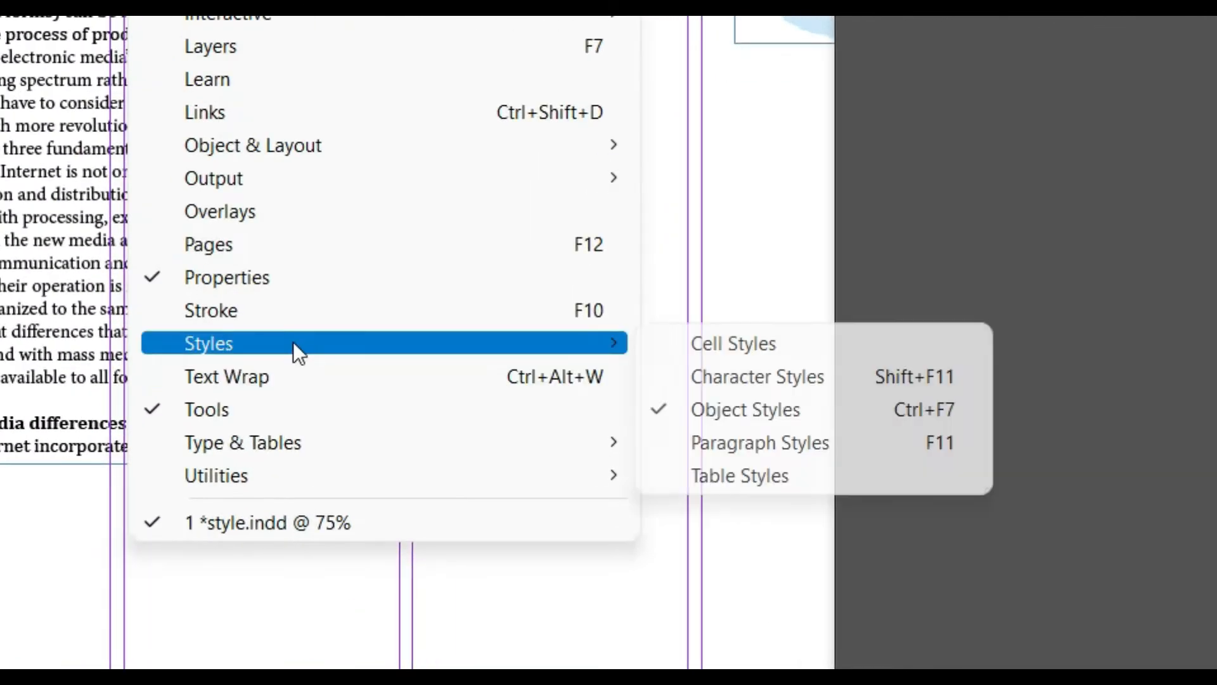
pyautogui.click(767, 442)
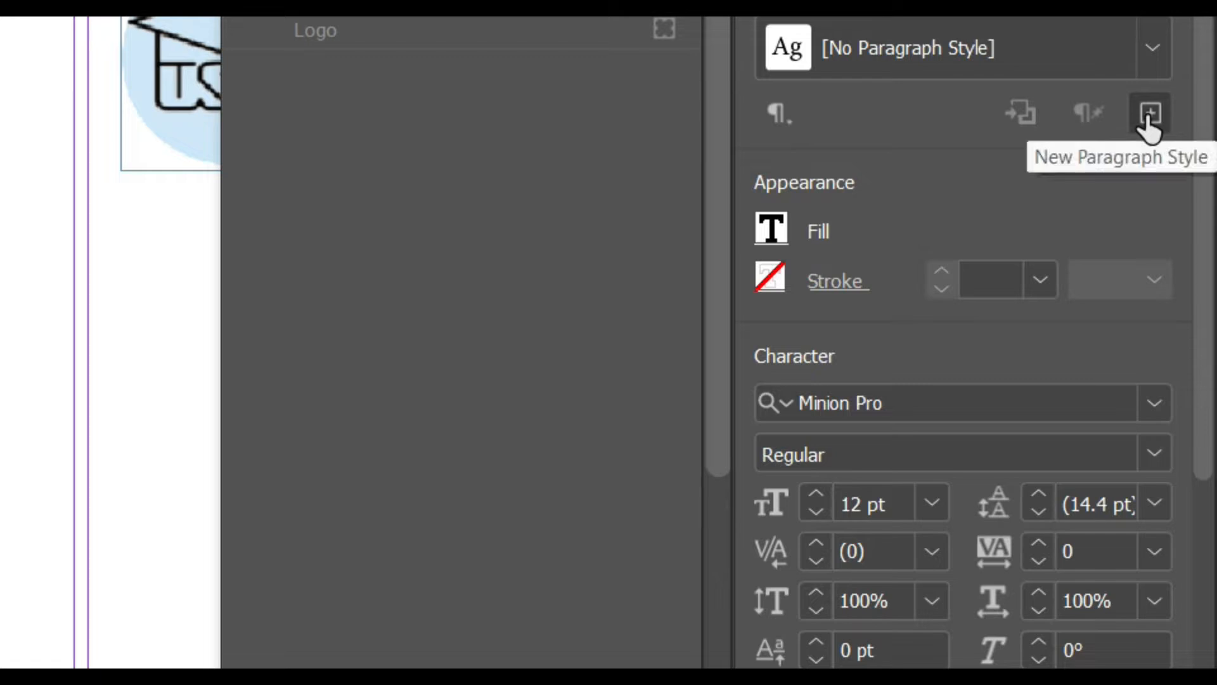
pyautogui.click(782, 122)
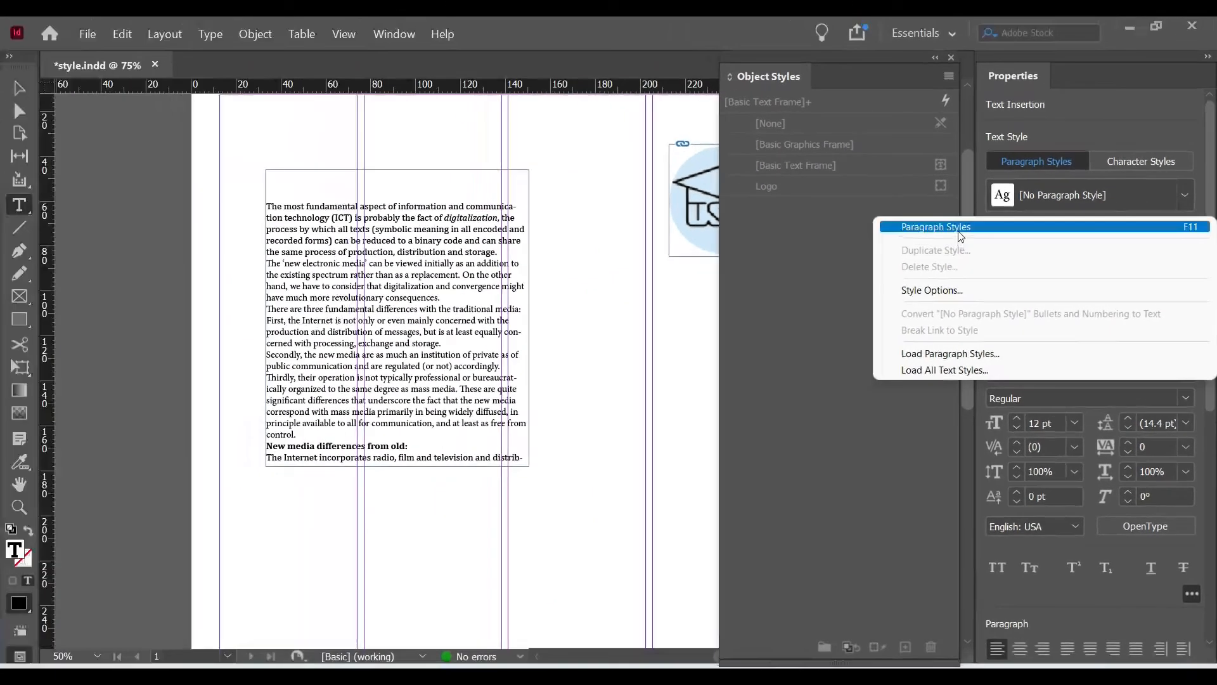
pyautogui.click(837, 186)
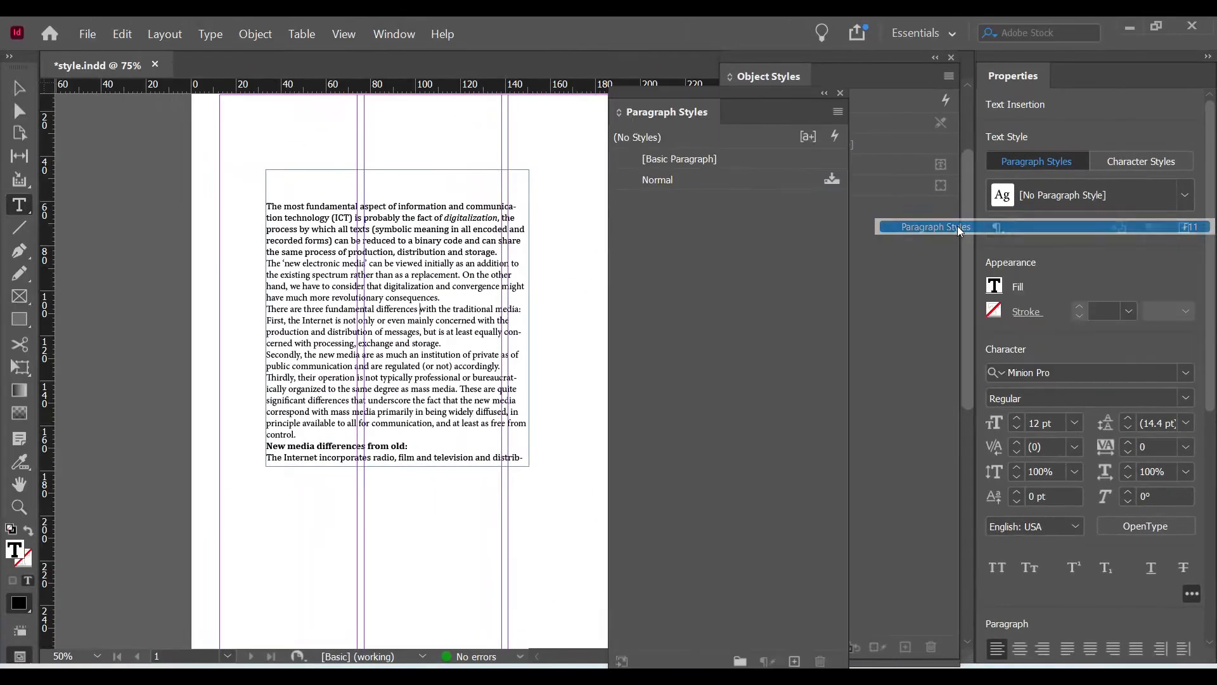
# - Start a new paragraph style and name it Headline
pyautogui.click(837, 113)
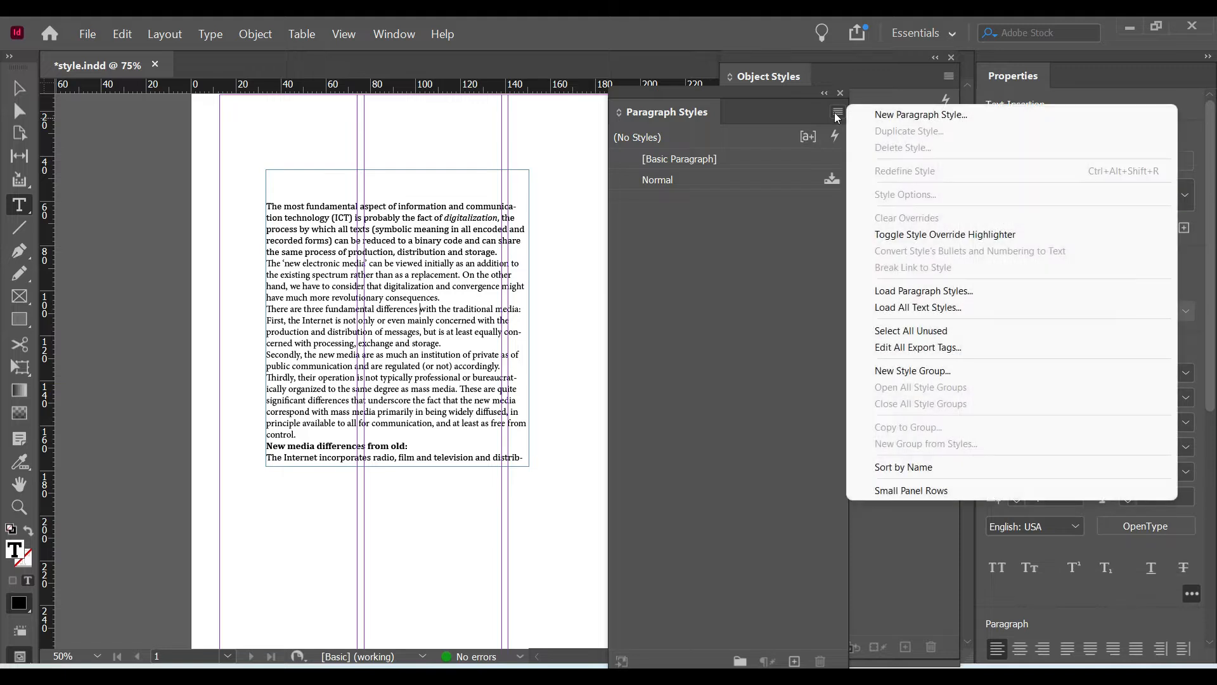
pyautogui.click(905, 117)
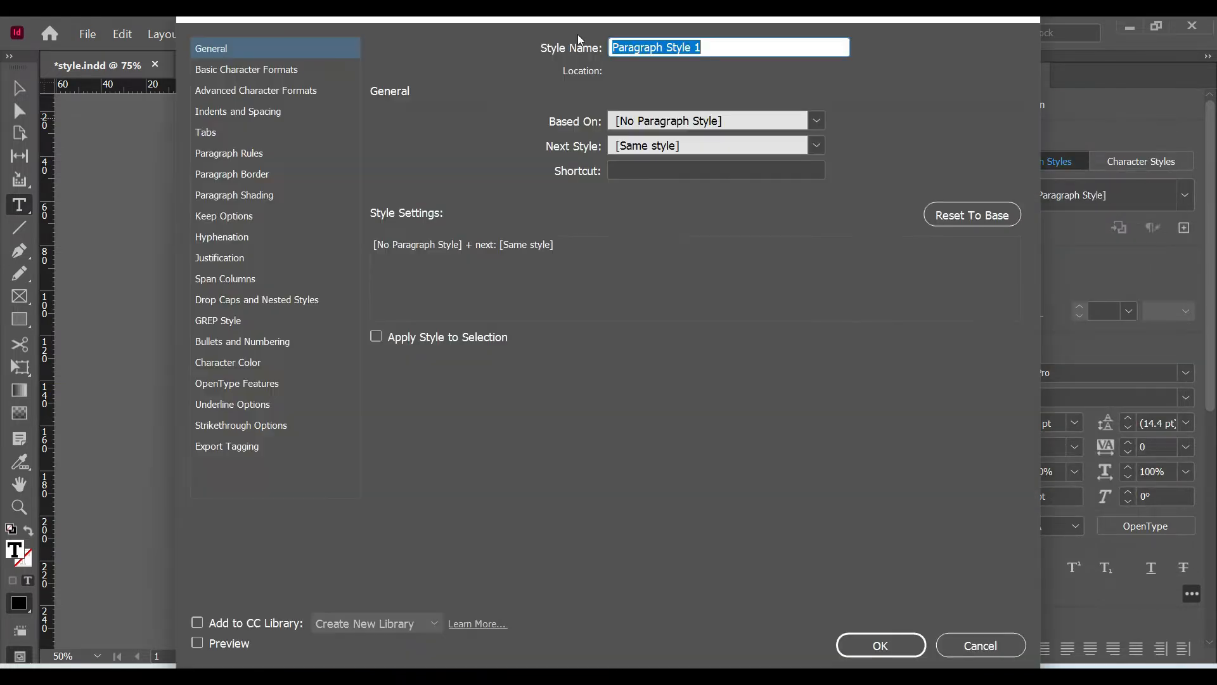
pyautogui.click(247, 71)
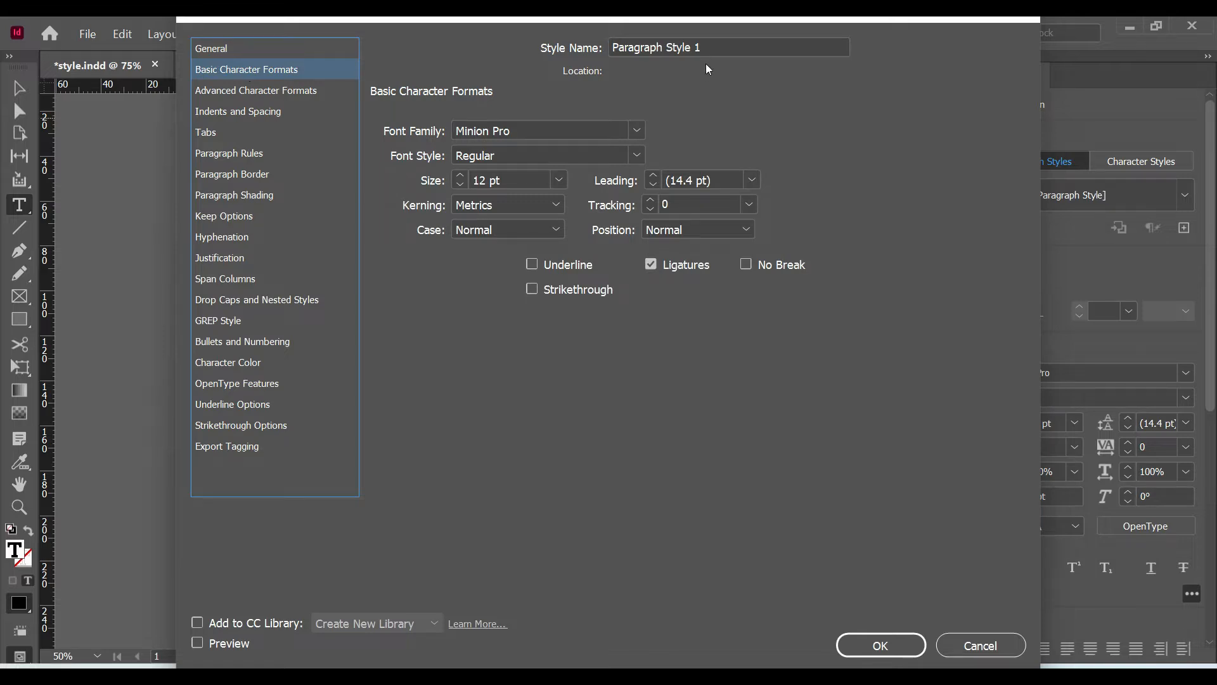
pyautogui.tripleClick(729, 46)
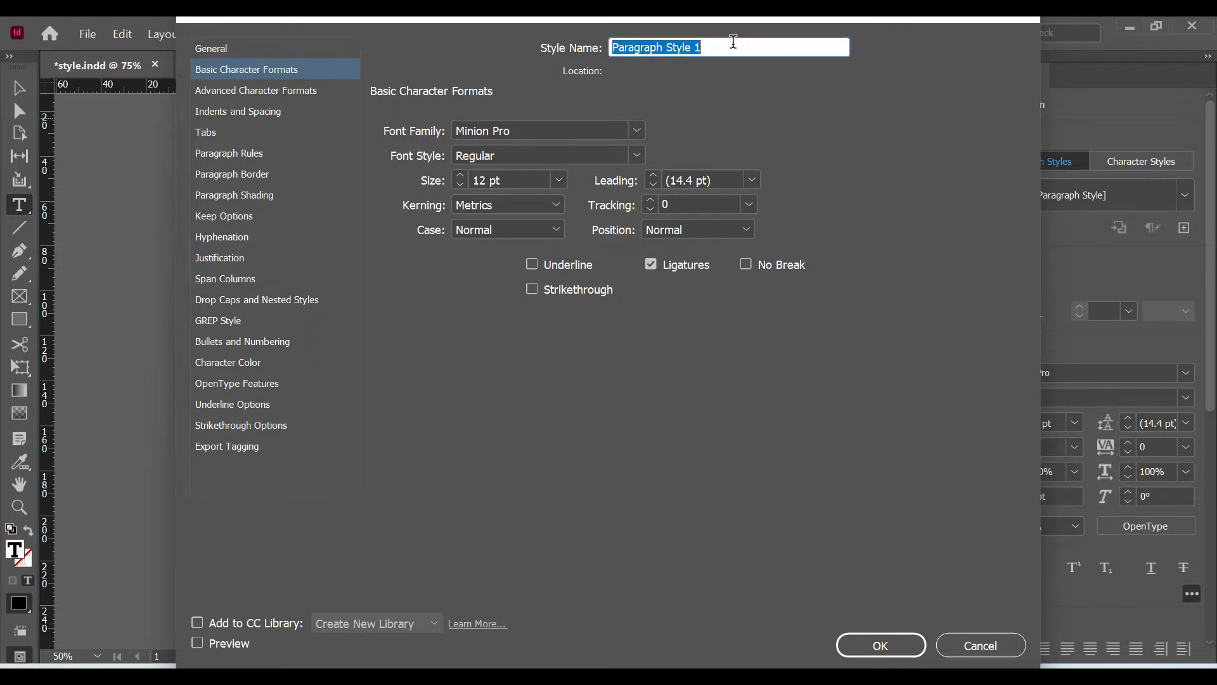
pyautogui.write('Headline')
# - Set the Headline style's font family to Verdana and its font style to Bold Italic
pyautogui.click(637, 130)
pyautogui.click(567, 507)
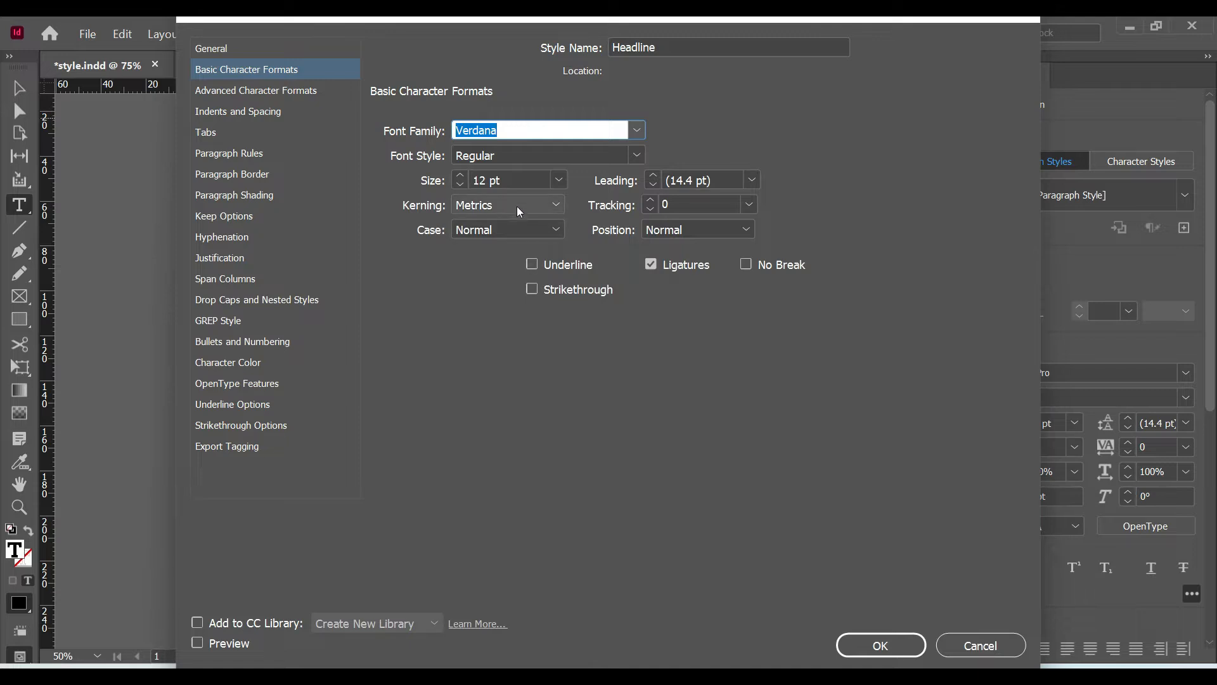
pyautogui.click(635, 156)
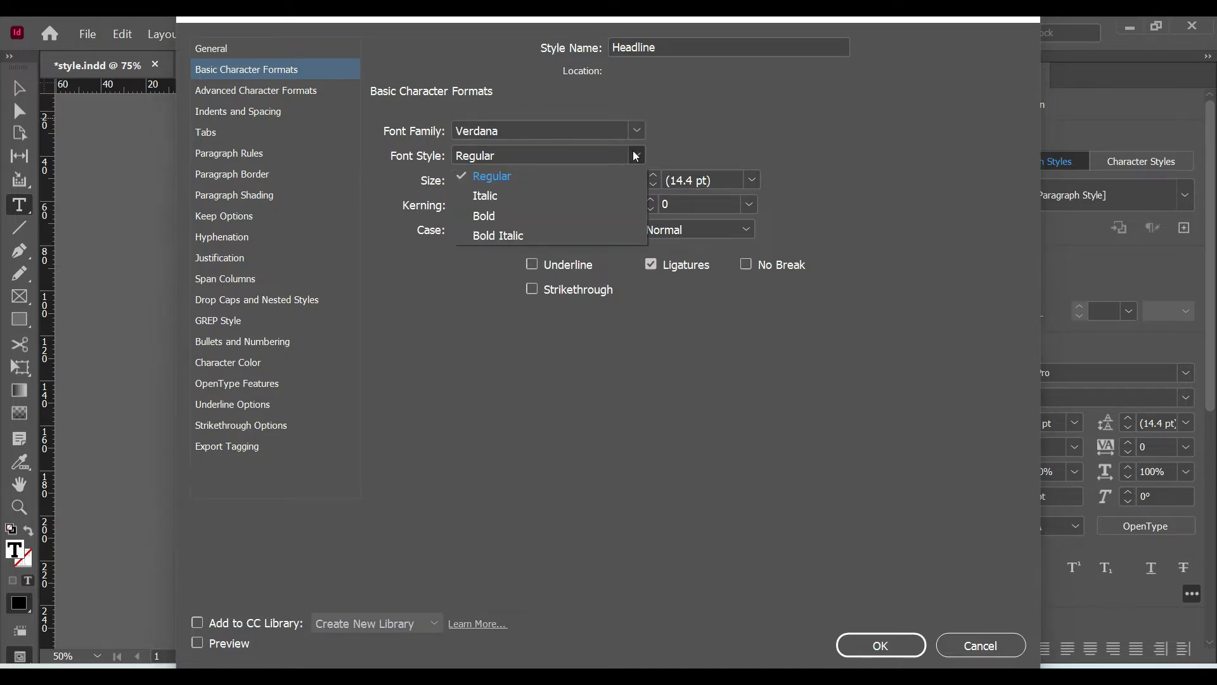
pyautogui.click(497, 235)
# - Give the Headline style a 36 pt size with automatic leading and create the style
pyautogui.click(504, 177)
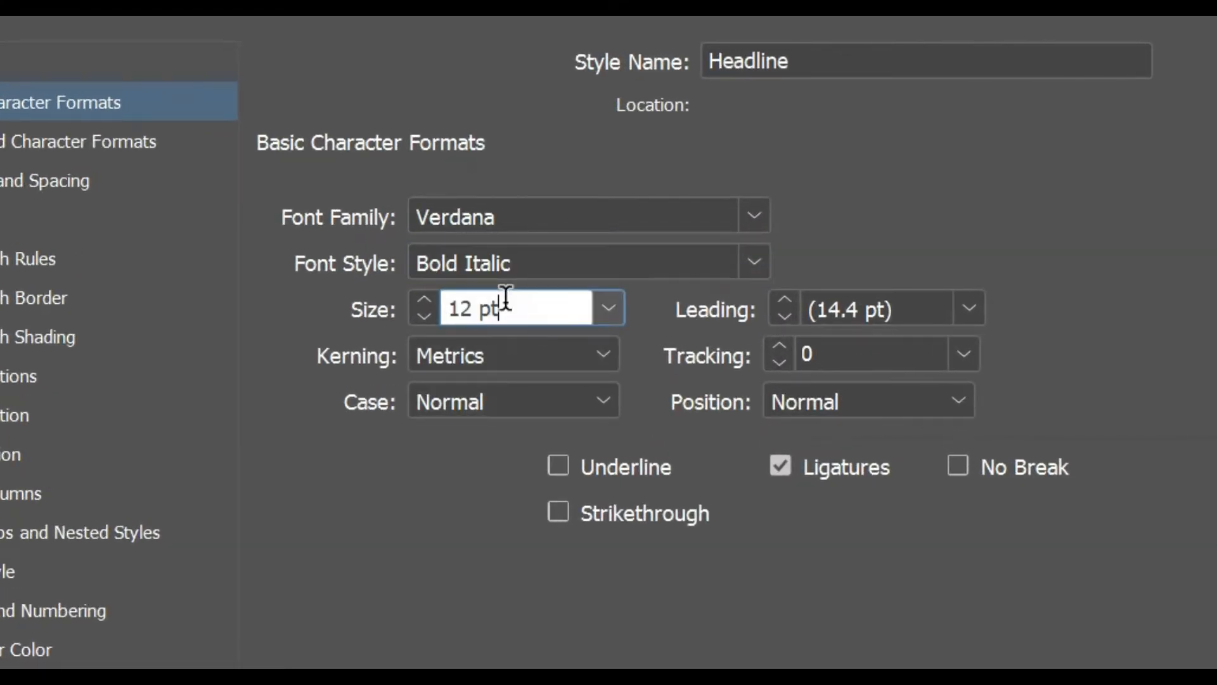
pyautogui.hotkey('ctrl', 'a')
pyautogui.write('36')
pyautogui.click(964, 309)
pyautogui.click(897, 348)
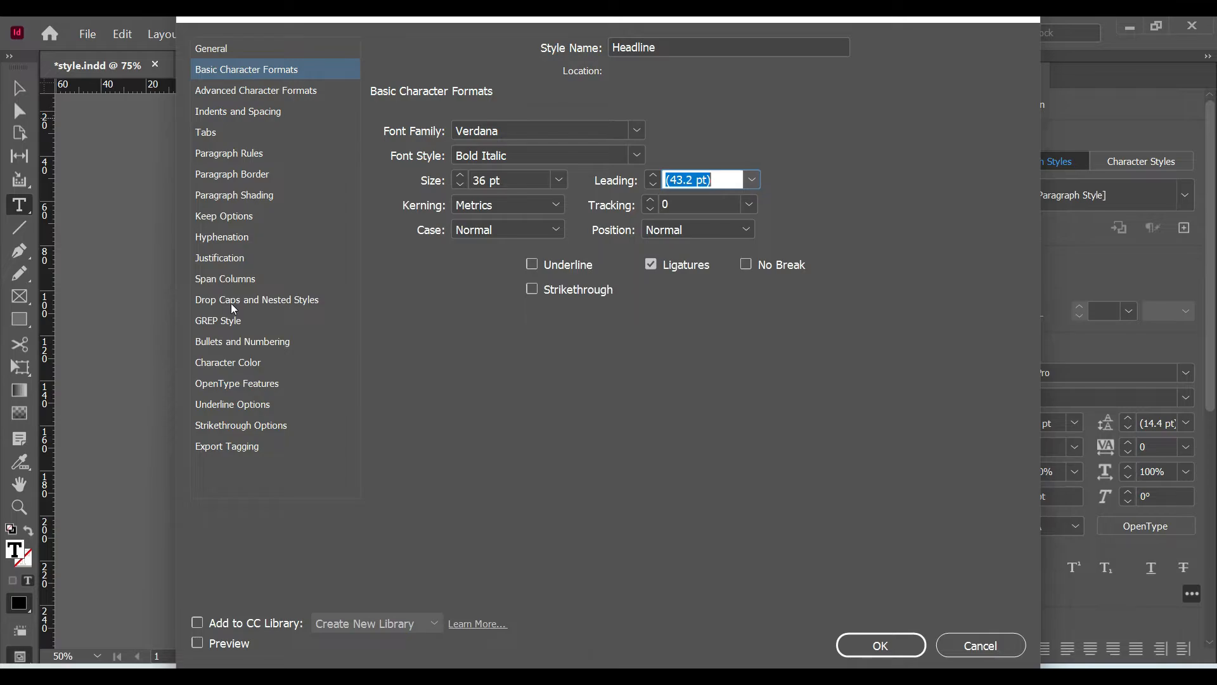
pyautogui.click(881, 646)
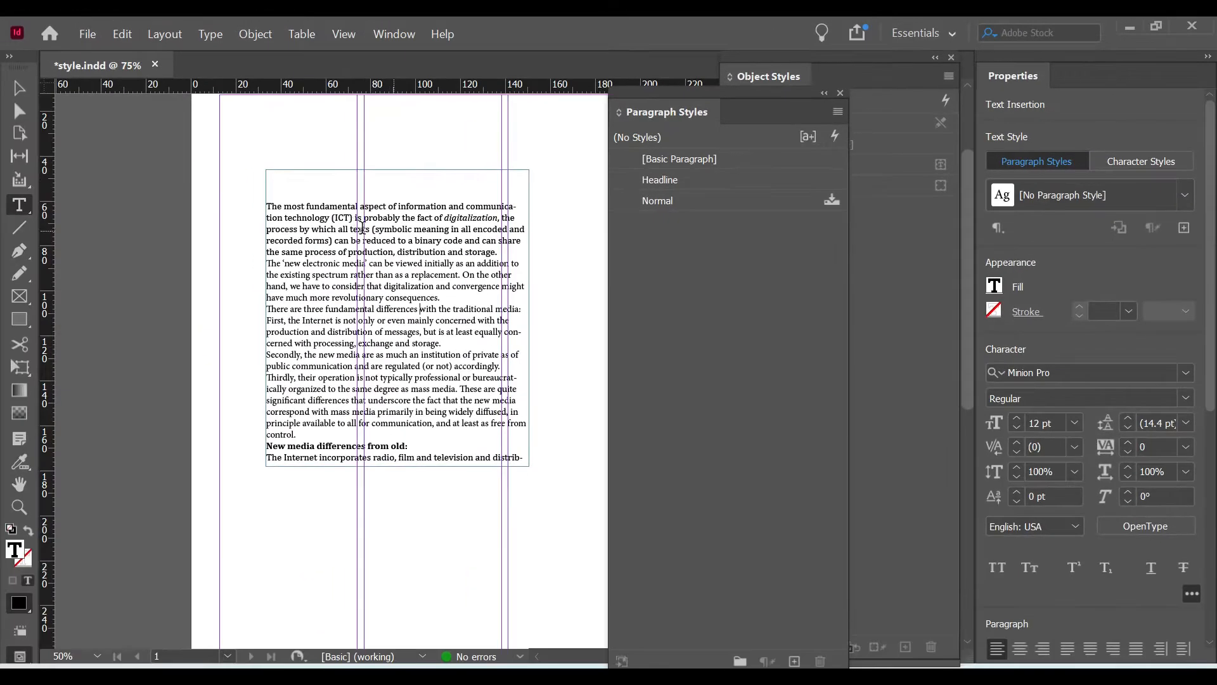
# - Apply the Headline paragraph style to the article title "New Media is Here"
pyautogui.moveTo(336, 189); pyautogui.dragTo(266, 188)
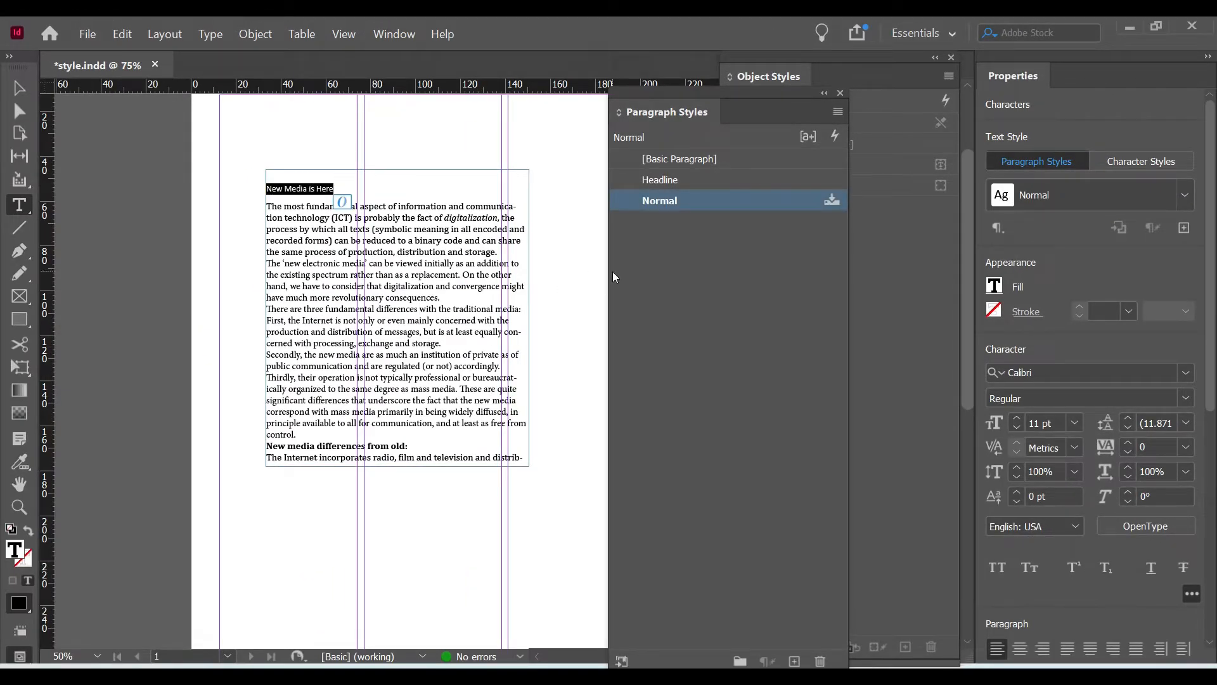
pyautogui.click(672, 180)
pyautogui.click(382, 235)
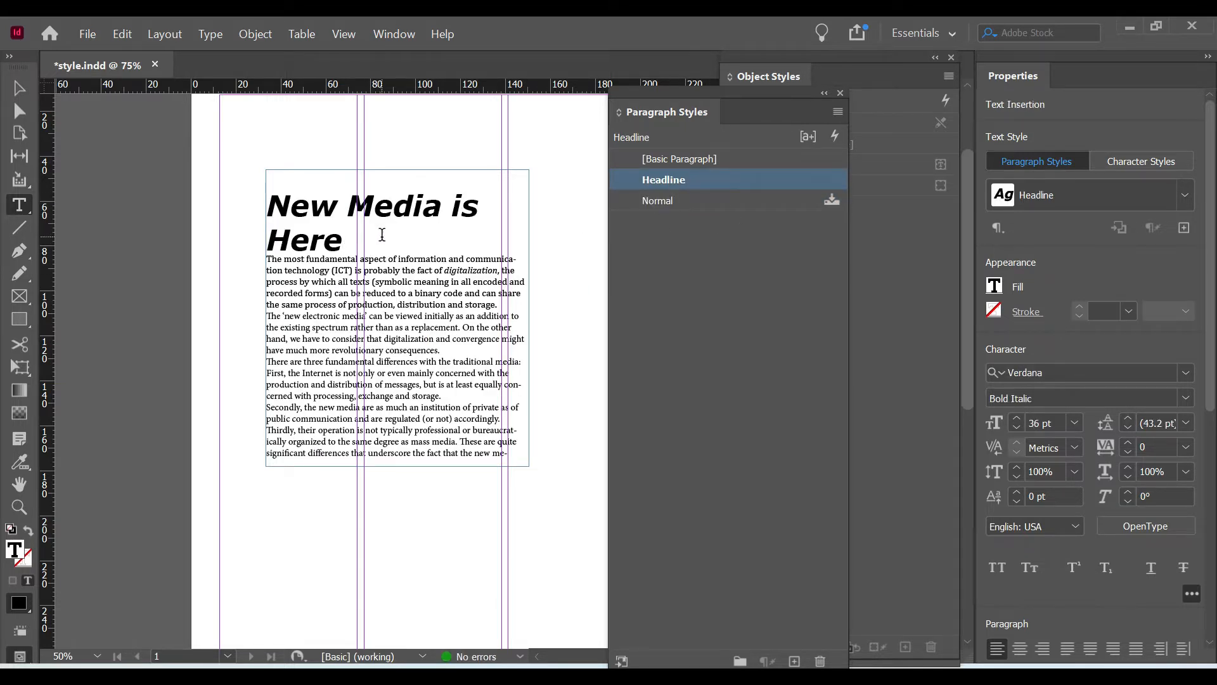
# - Start a new paragraph style based on the bold opening paragraph below the title, keeping the article text in view
pyautogui.moveTo(272, 258); pyautogui.dragTo(388, 296)
pyautogui.click(492, 296)
pyautogui.moveTo(499, 305); pyautogui.dragTo(265, 258)
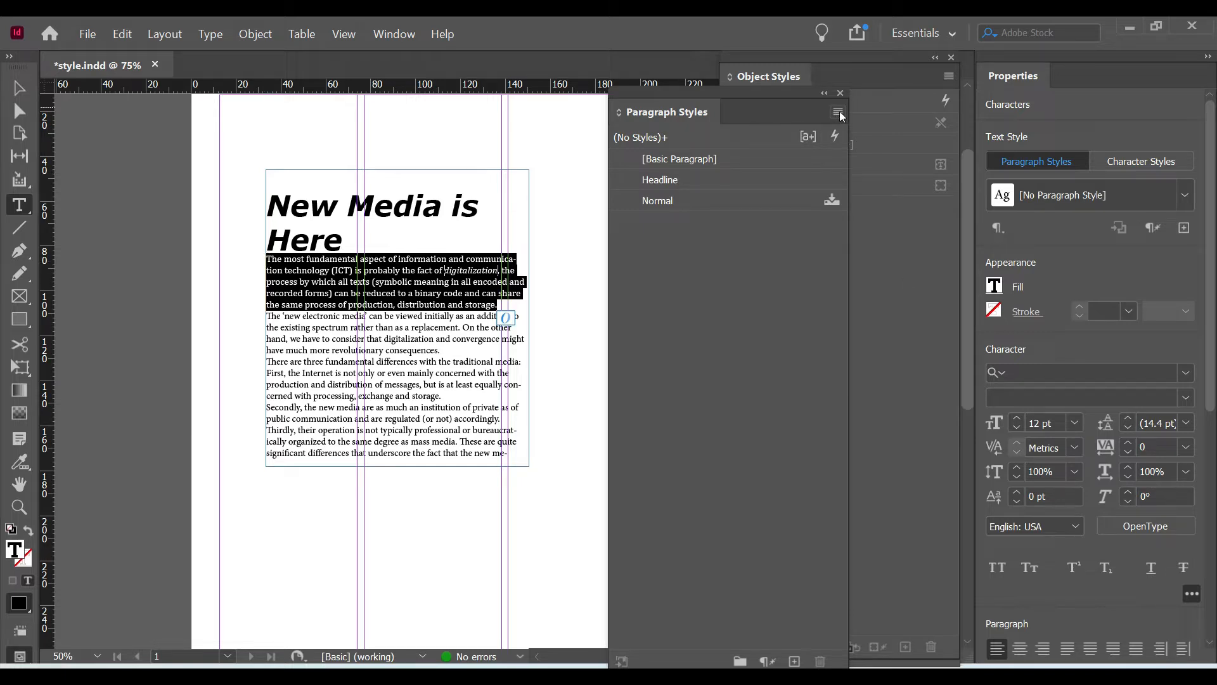
pyautogui.click(1184, 229)
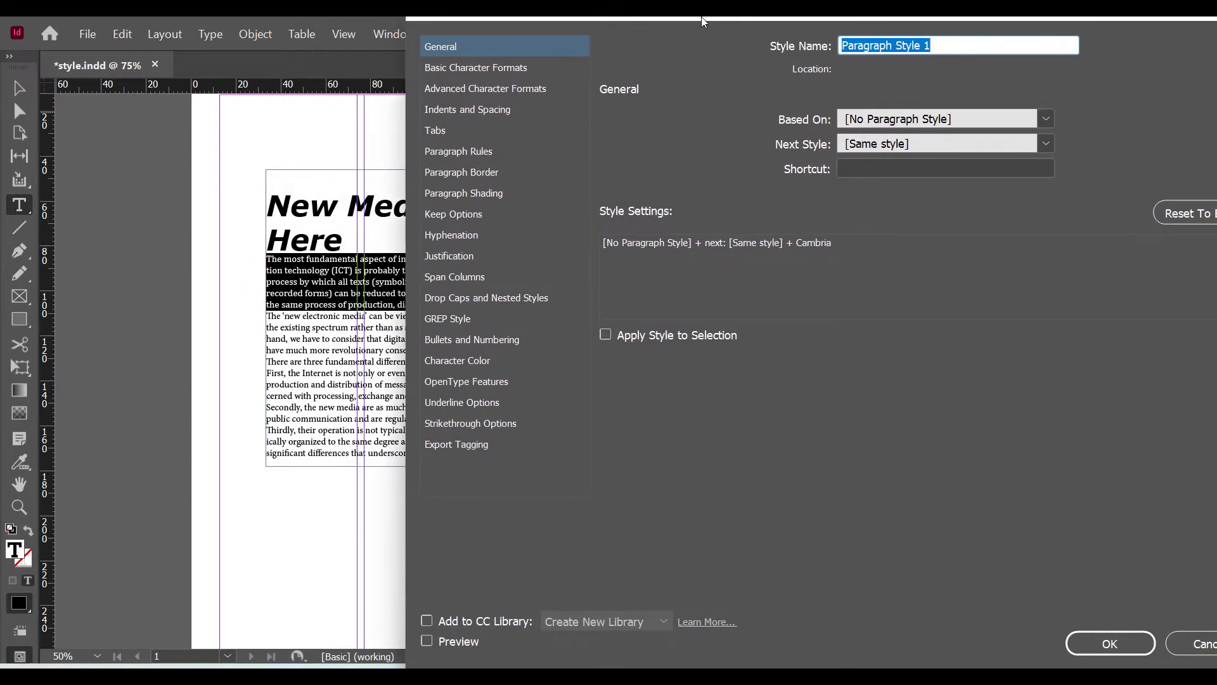
pyautogui.moveTo(701, 17); pyautogui.dragTo(807, 42)
# - Set the new paragraph style's font family to Georgia and its size to 14 pt
pyautogui.click(482, 67)
pyautogui.click(979, 154)
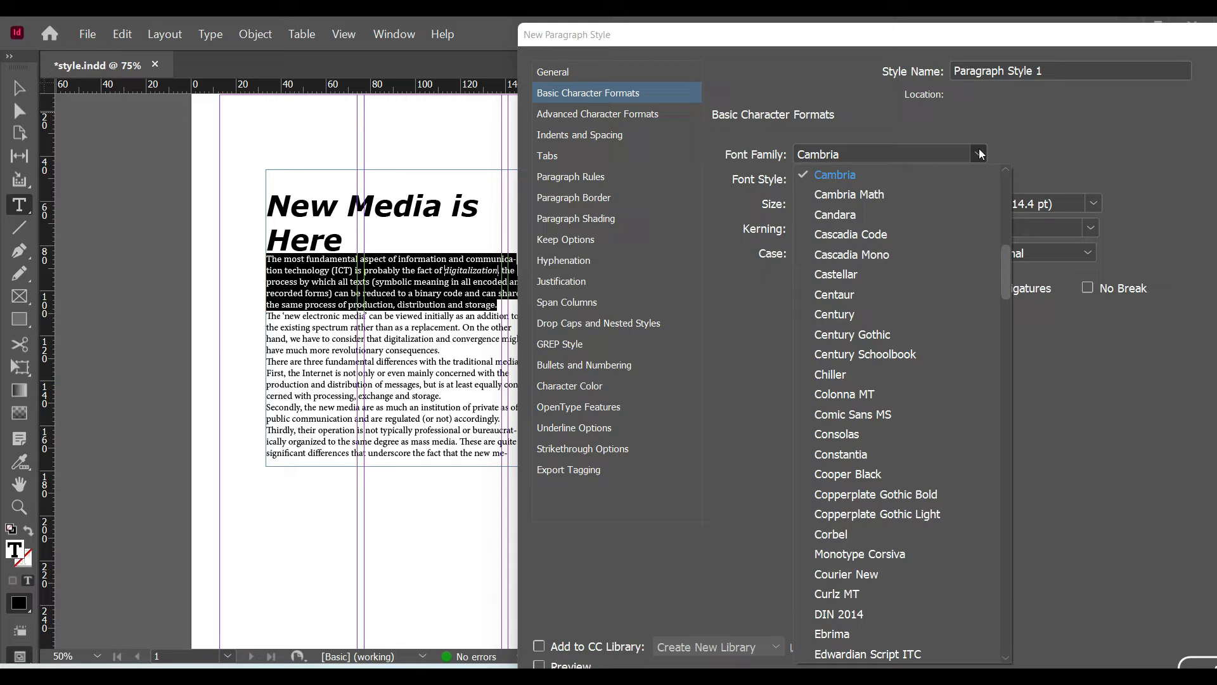
pyautogui.scroll(-10, 883, 295)
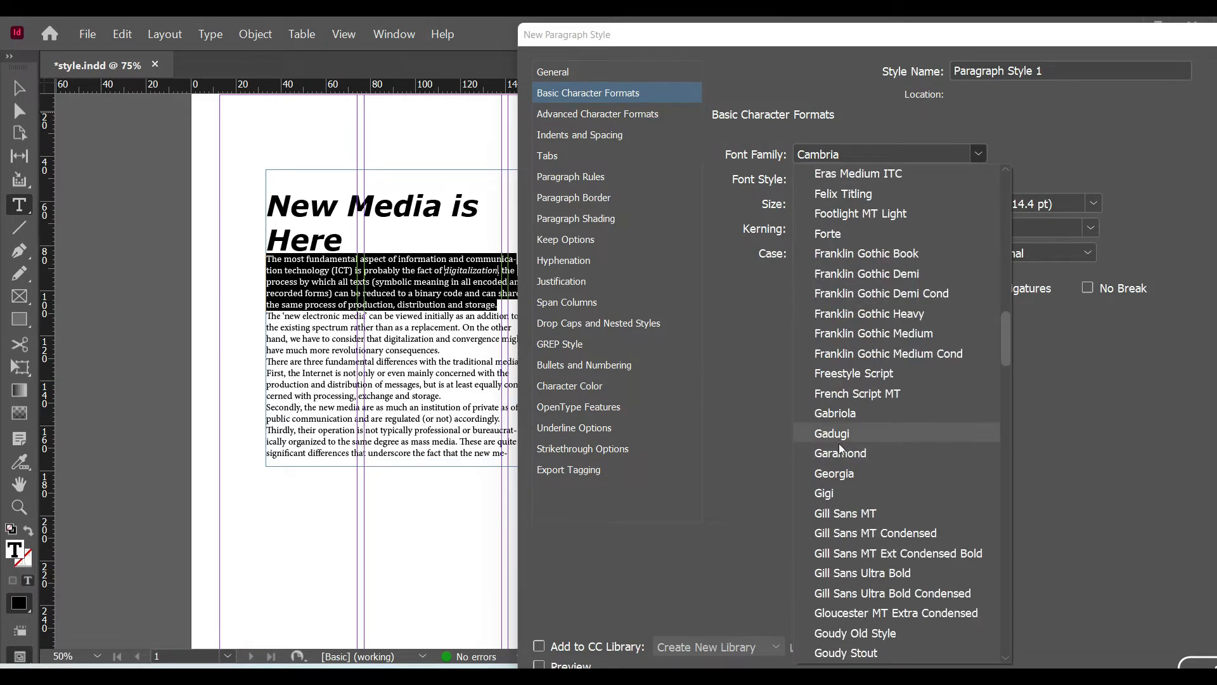
pyautogui.click(846, 472)
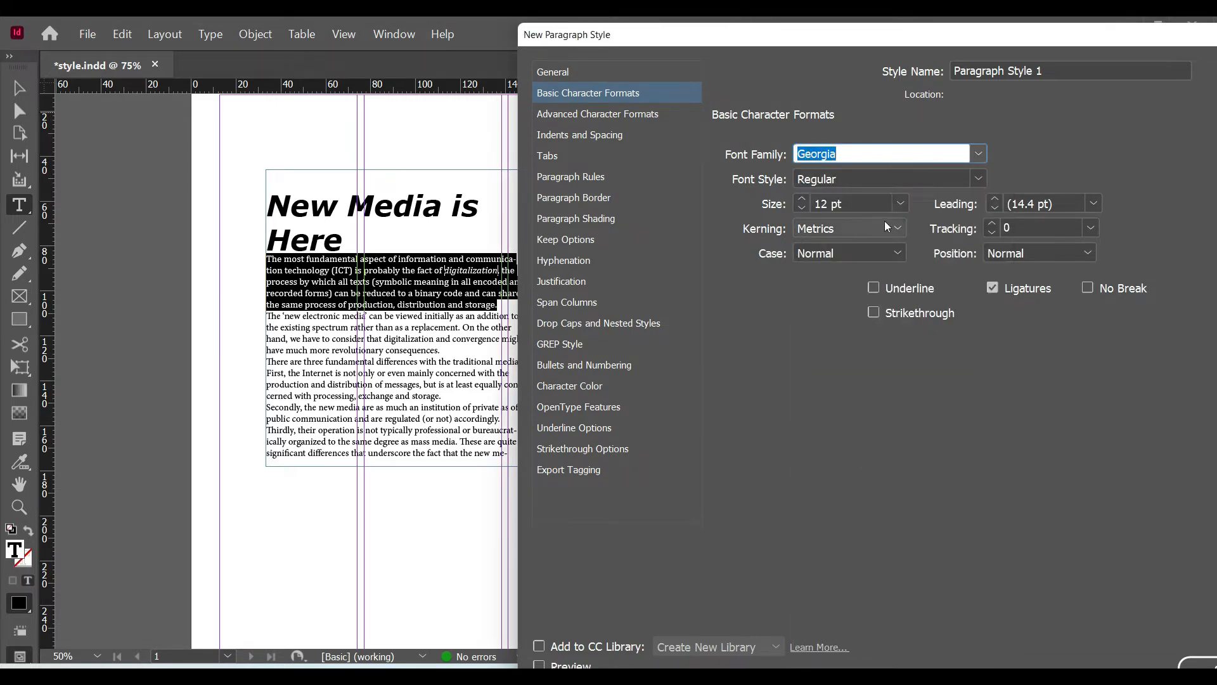
pyautogui.click(901, 201)
pyautogui.click(854, 342)
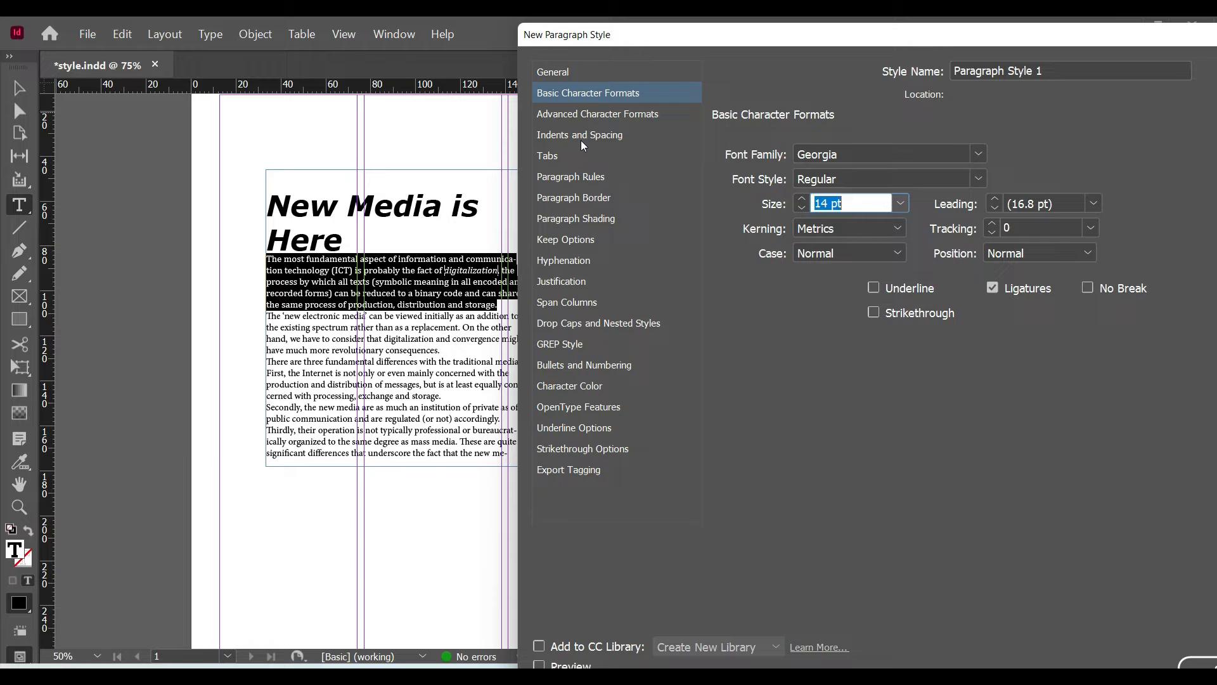
# - Name the new paragraph style Intro Paragraph
pyautogui.click(1054, 68)
pyautogui.doubleClick(1054, 68)
pyautogui.click(1055, 68)
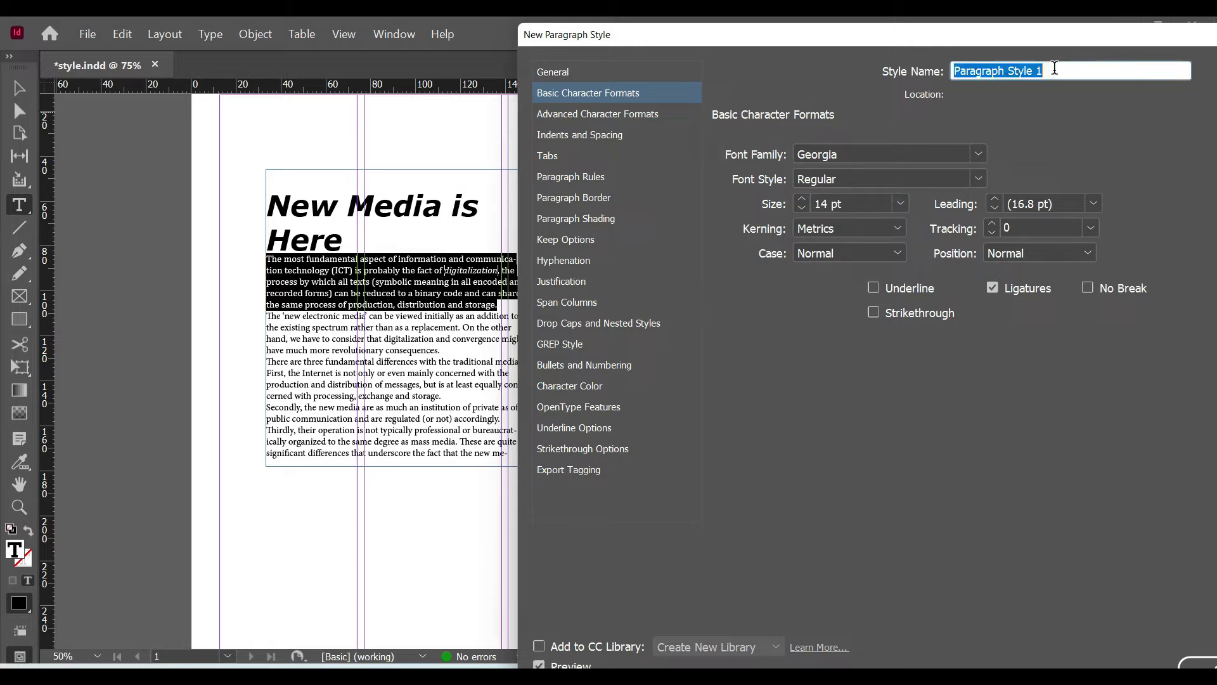
pyautogui.write('Int')
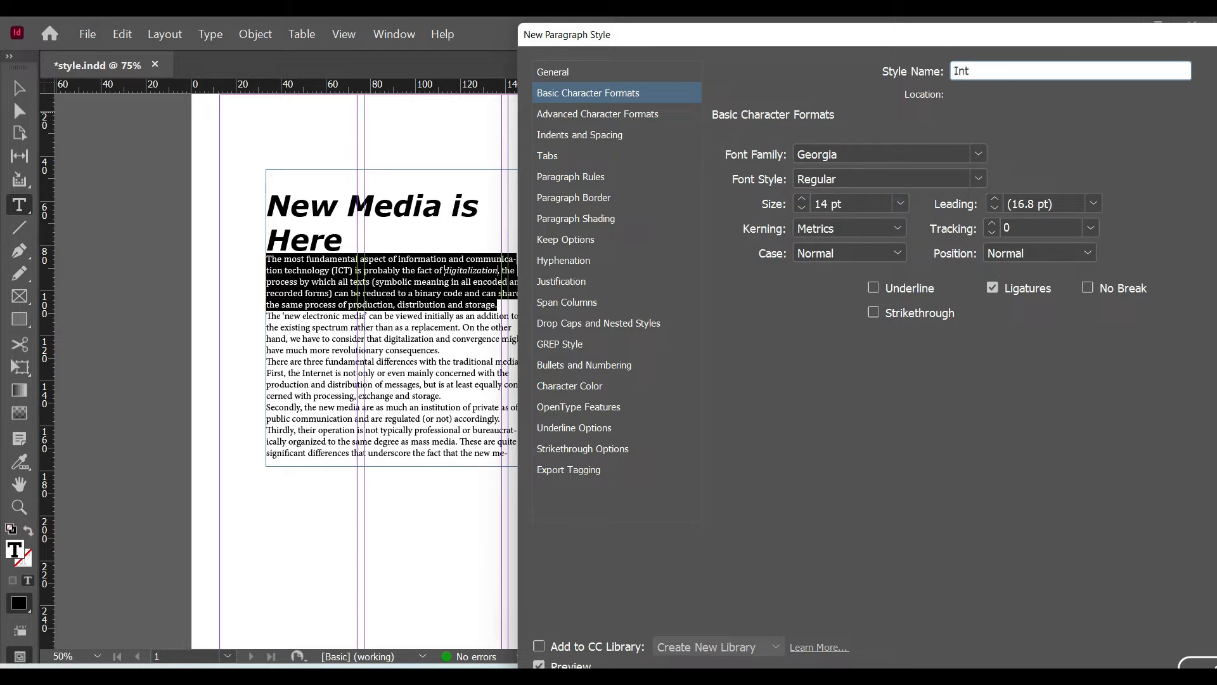
pyautogui.write('ro Paragraph')
# - Give the Intro Paragraph style a 6 mm first line indent and 4 mm space after, and create it
pyautogui.click(606, 135)
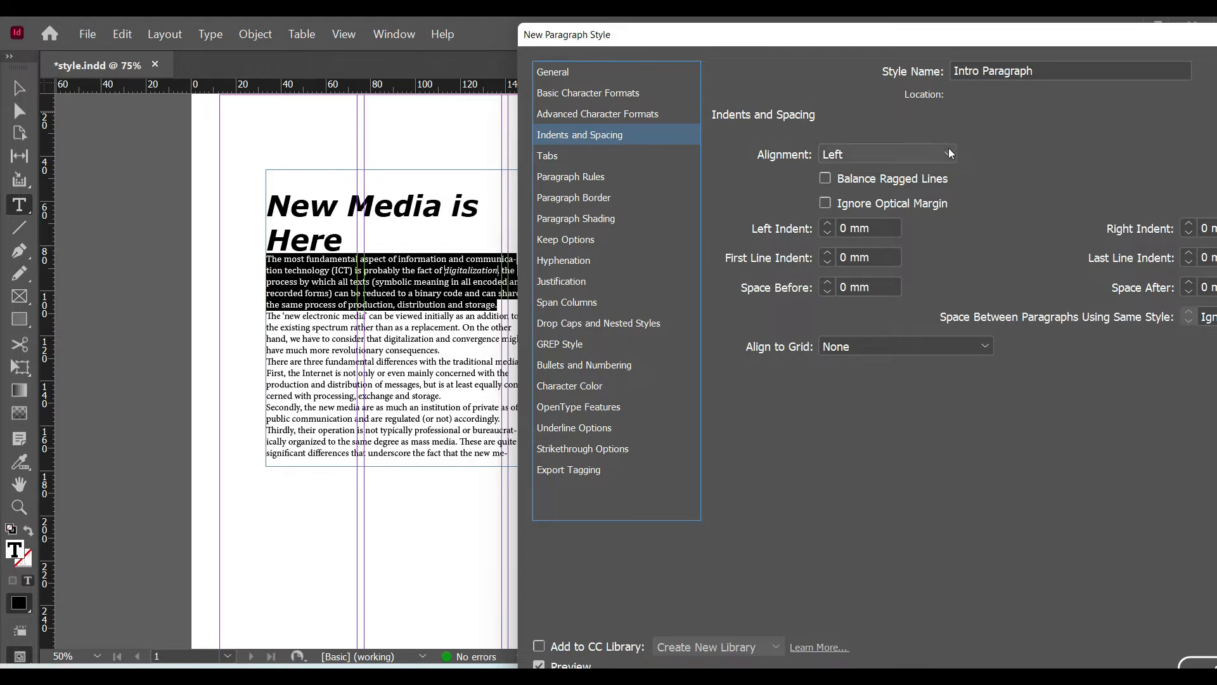
pyautogui.moveTo(860, 43); pyautogui.dragTo(782, 48)
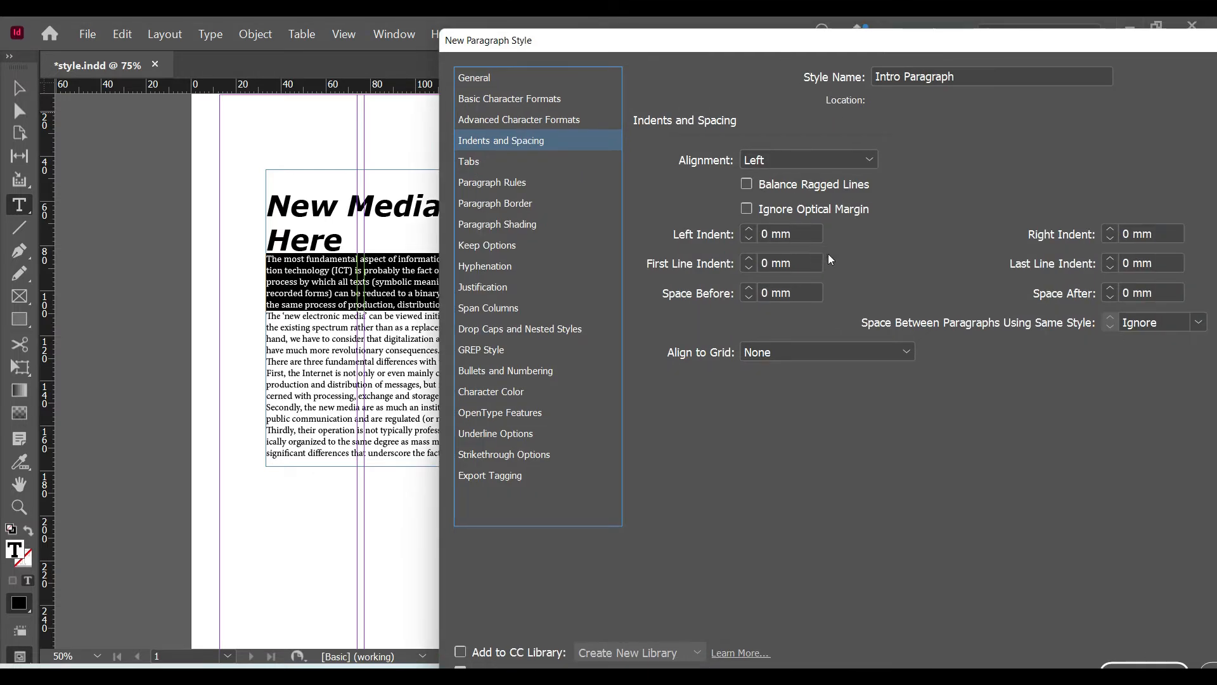
pyautogui.moveTo(797, 268); pyautogui.dragTo(760, 270)
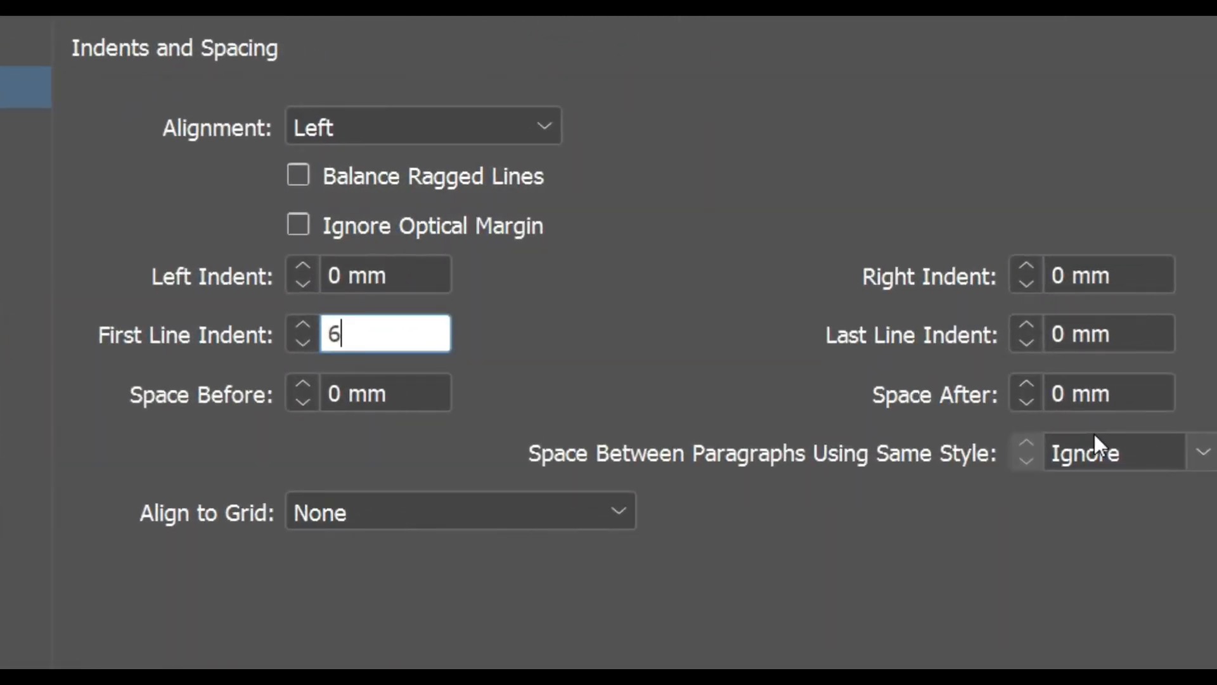
pyautogui.click(1117, 390)
pyautogui.moveTo(1126, 400); pyautogui.dragTo(1040, 394)
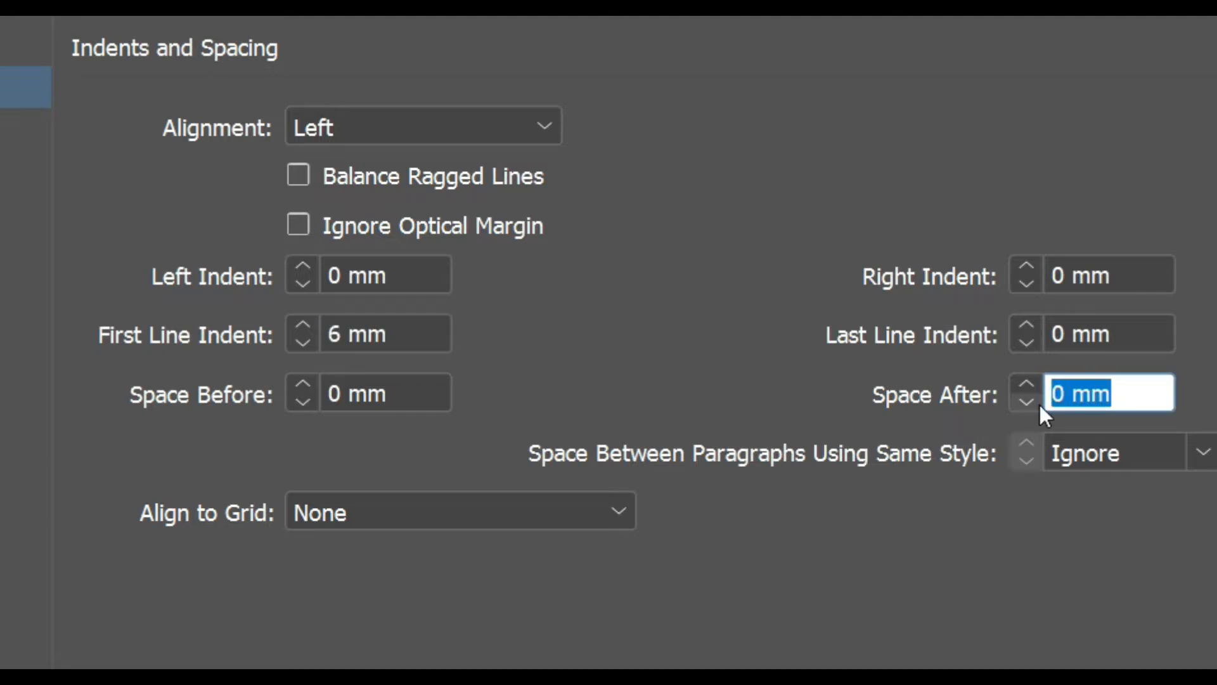
pyautogui.write('4')
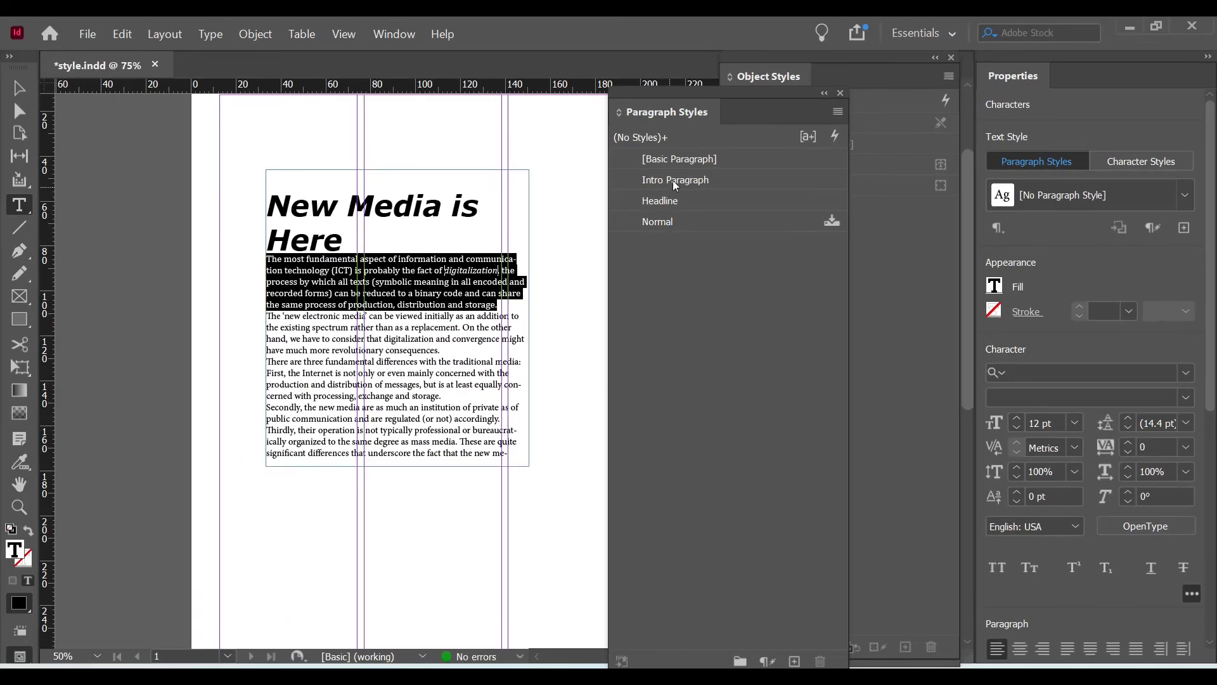
# - Apply the Intro Paragraph style to the opening paragraph below the title and deselect the text
pyautogui.click(489, 309)
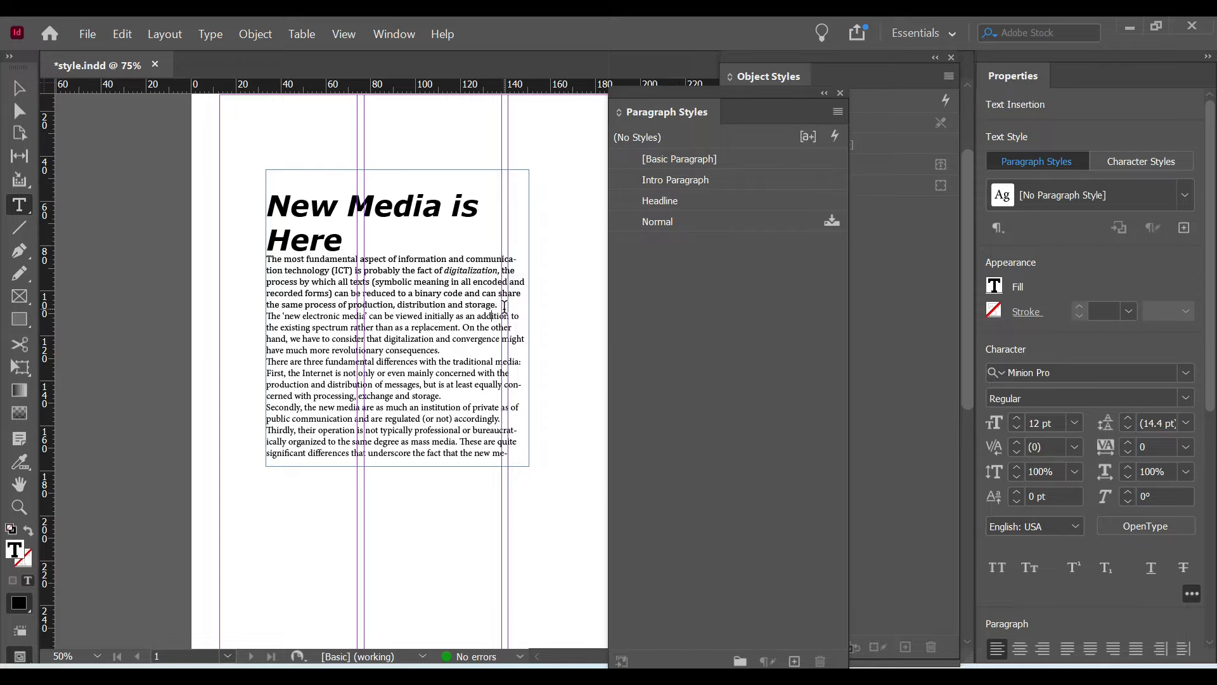
pyautogui.moveTo(499, 304); pyautogui.dragTo(265, 259)
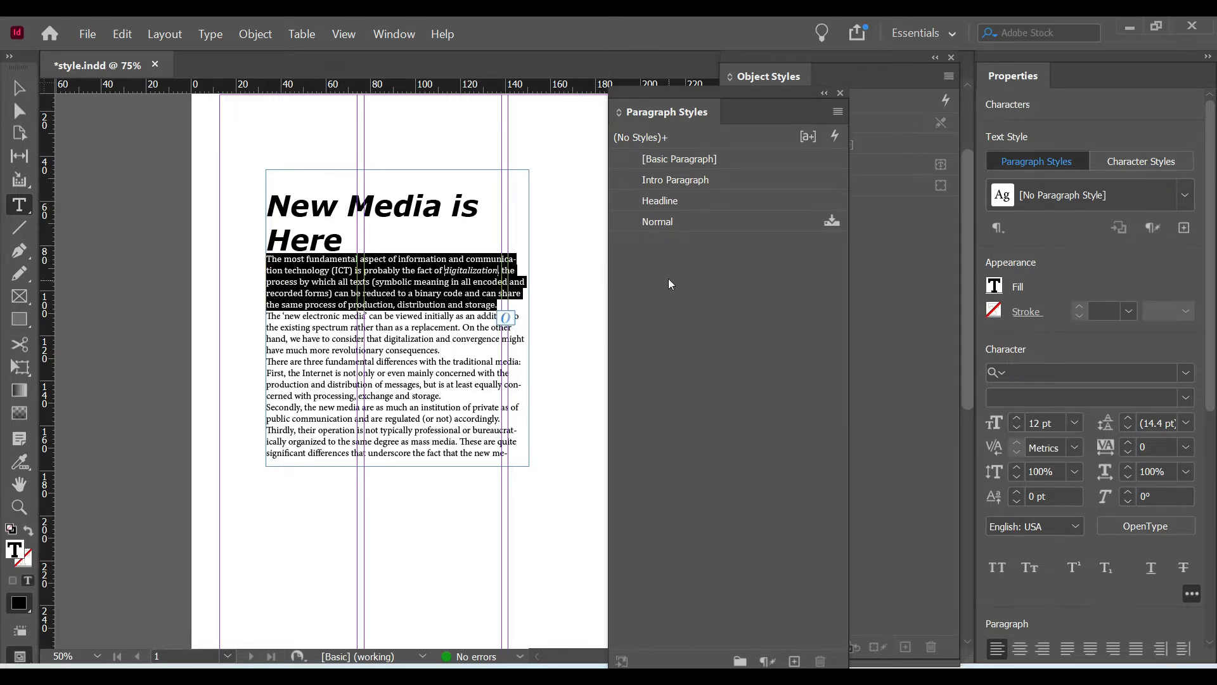
pyautogui.click(662, 202)
pyautogui.click(490, 336)
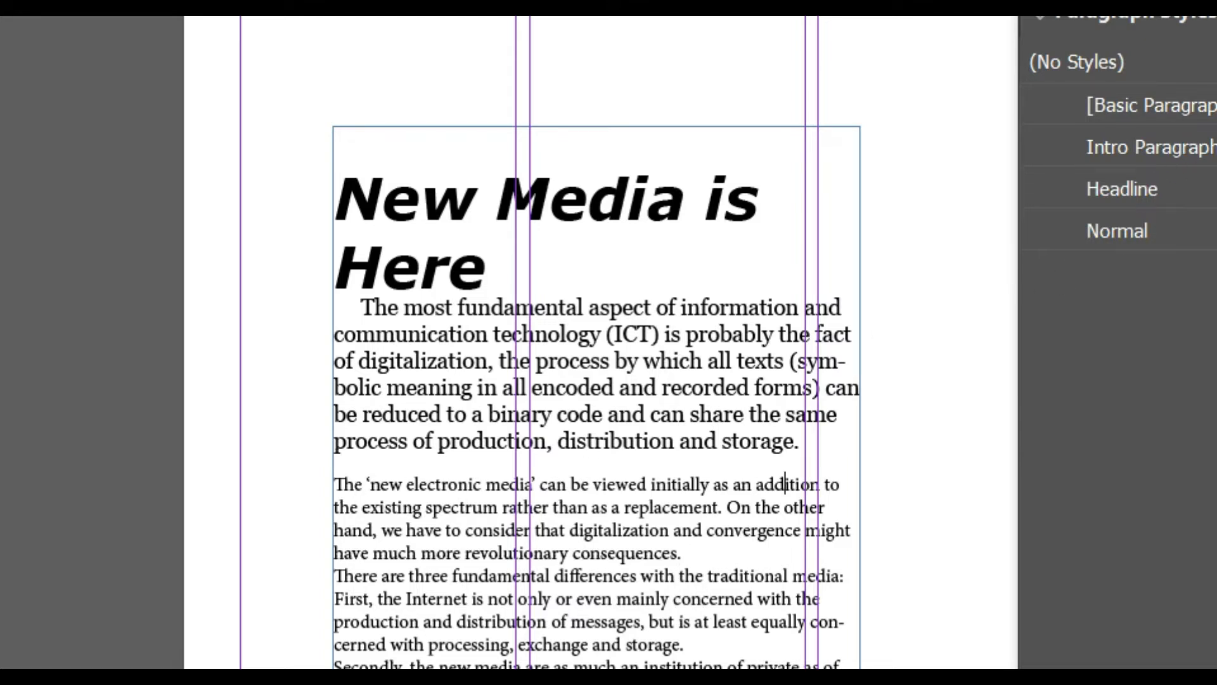
# - Start a new paragraph style based on Intro Paragraph and name it Body Copy
pyautogui.click(1212, 64)
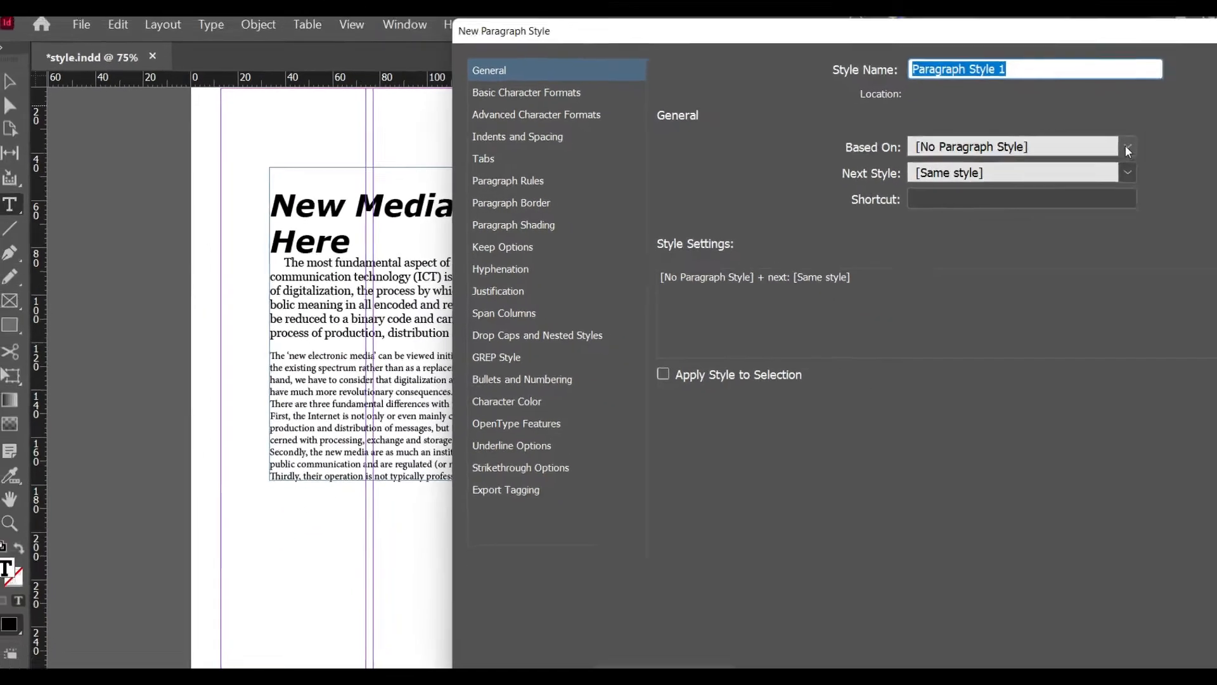
pyautogui.click(1125, 148)
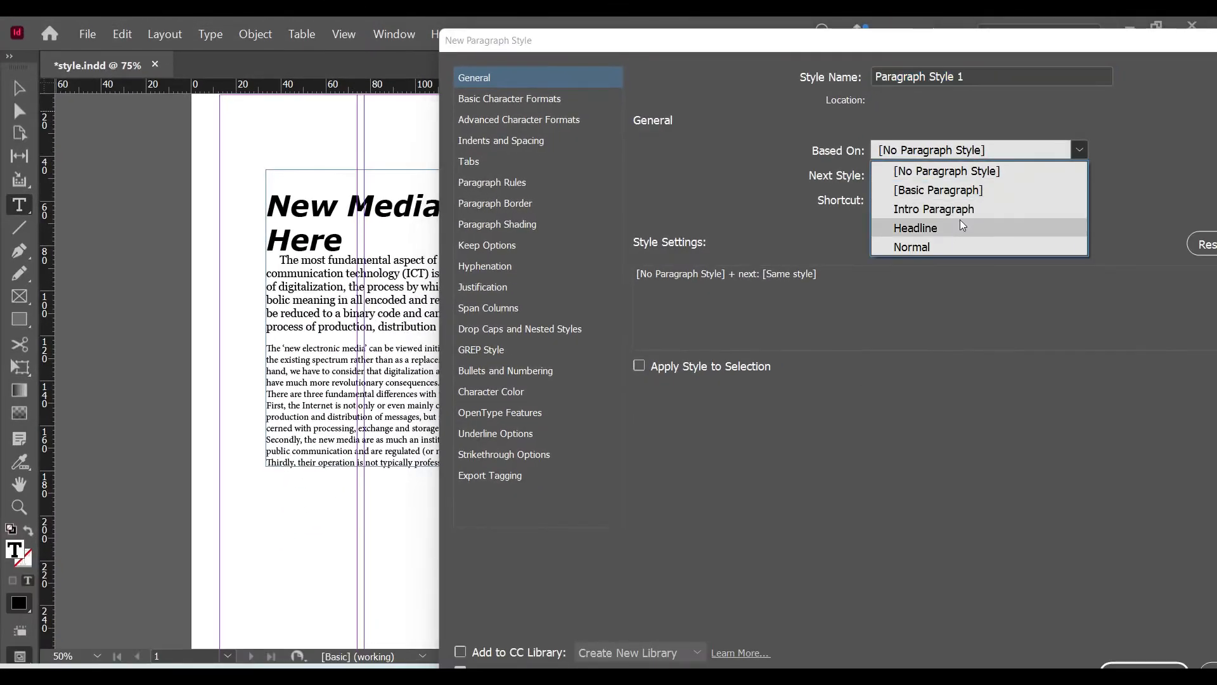
pyautogui.click(999, 209)
pyautogui.tripleClick(981, 74)
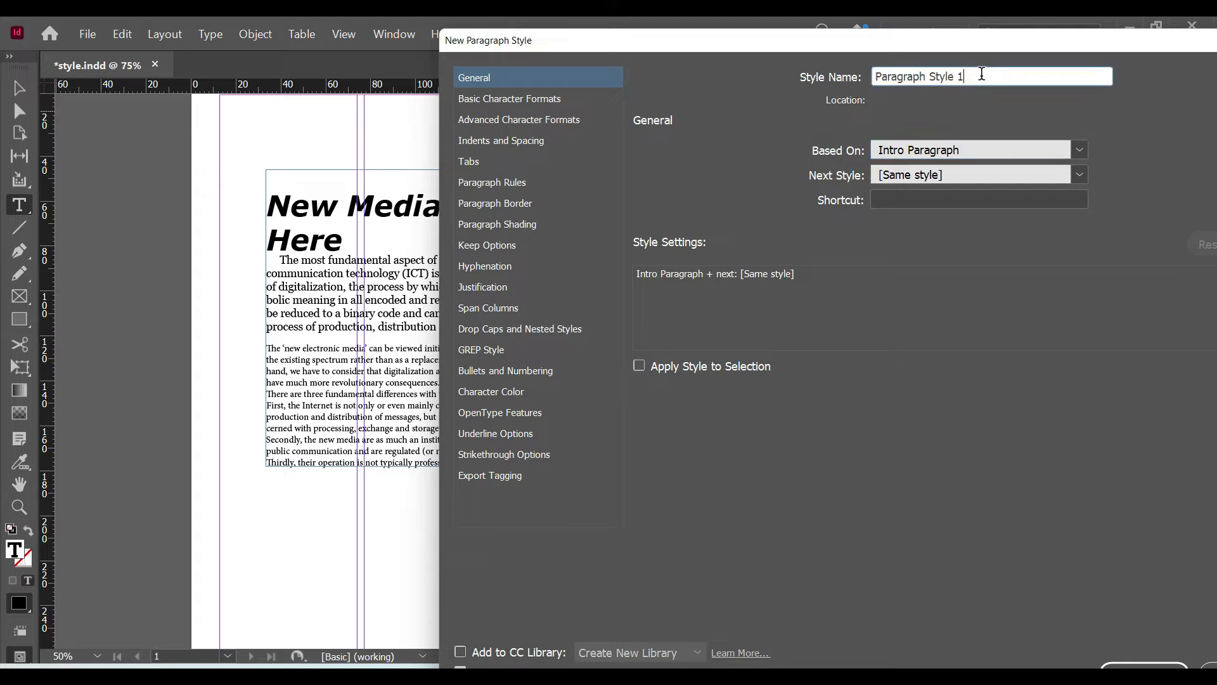
pyautogui.press('BackSpace')
pyautogui.write('Body')
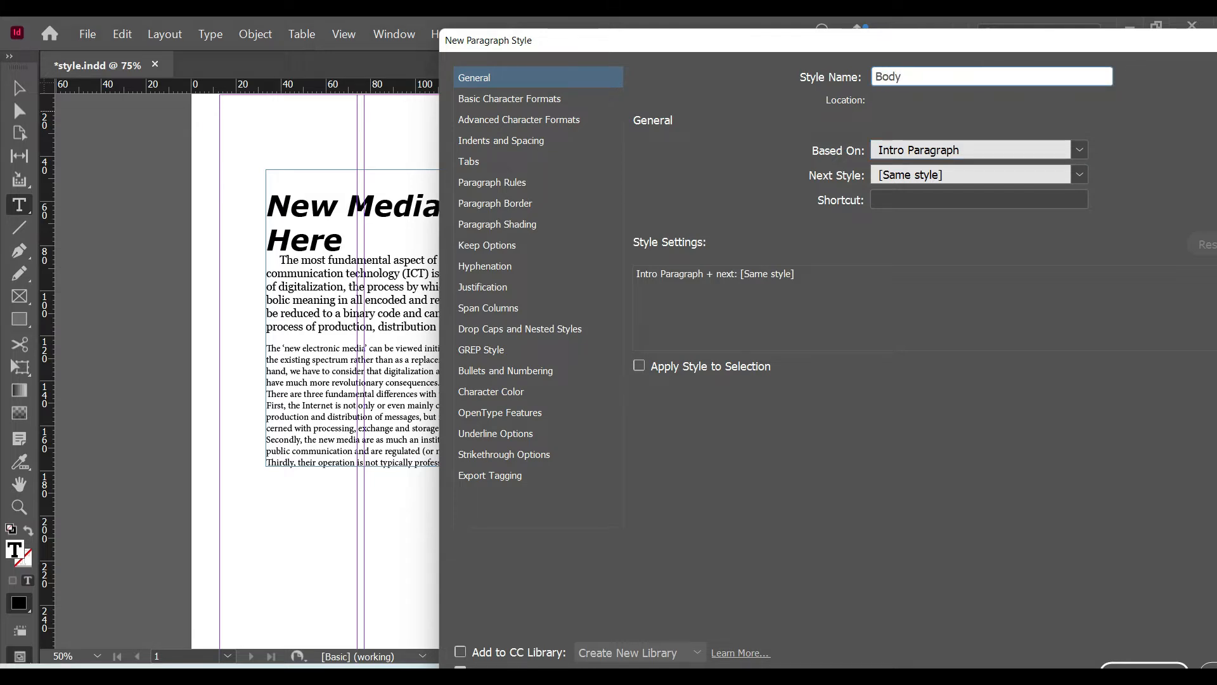
pyautogui.write(' COPY')
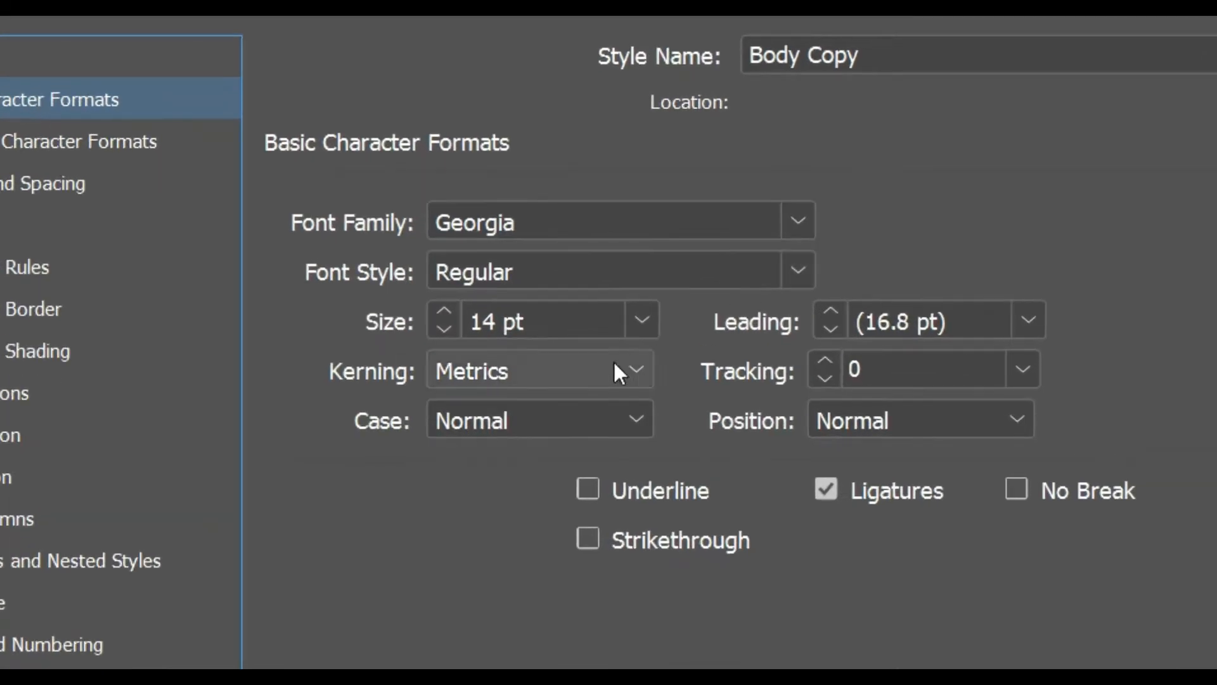
# - Set the Body Copy style's font size to 12 pt with automatic leading
pyautogui.click(520, 319)
pyautogui.moveTo(529, 320); pyautogui.dragTo(467, 321)
pyautogui.write('12')
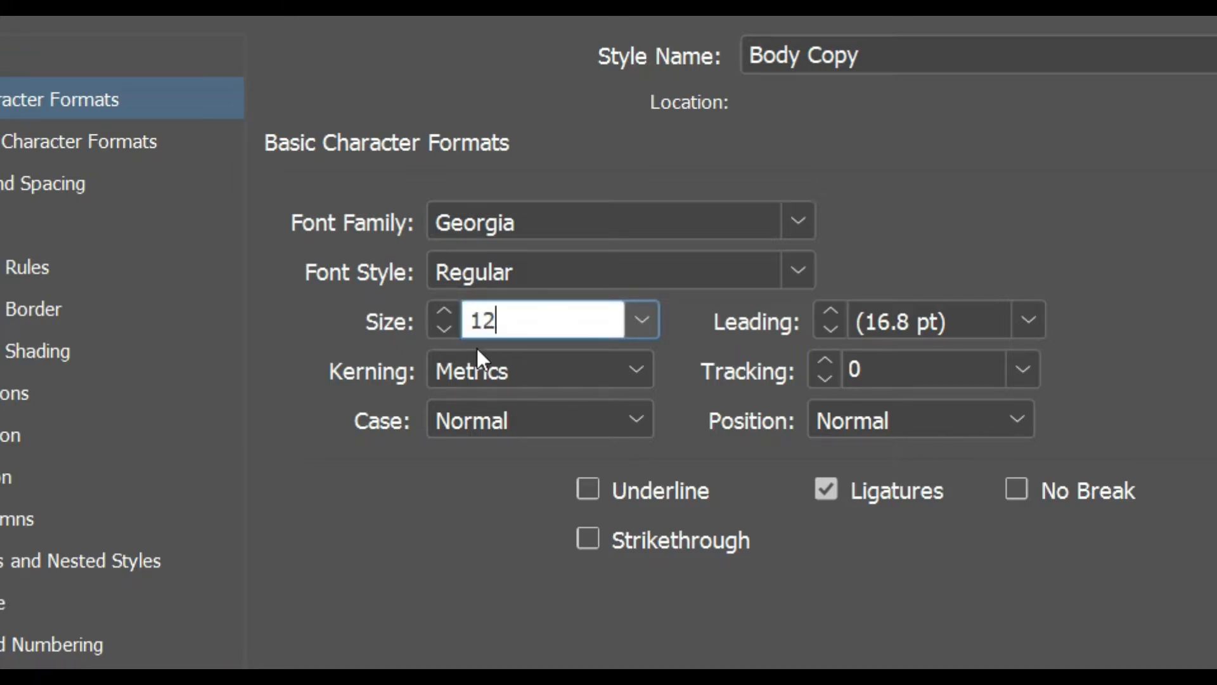
pyautogui.click(1030, 313)
pyautogui.click(986, 365)
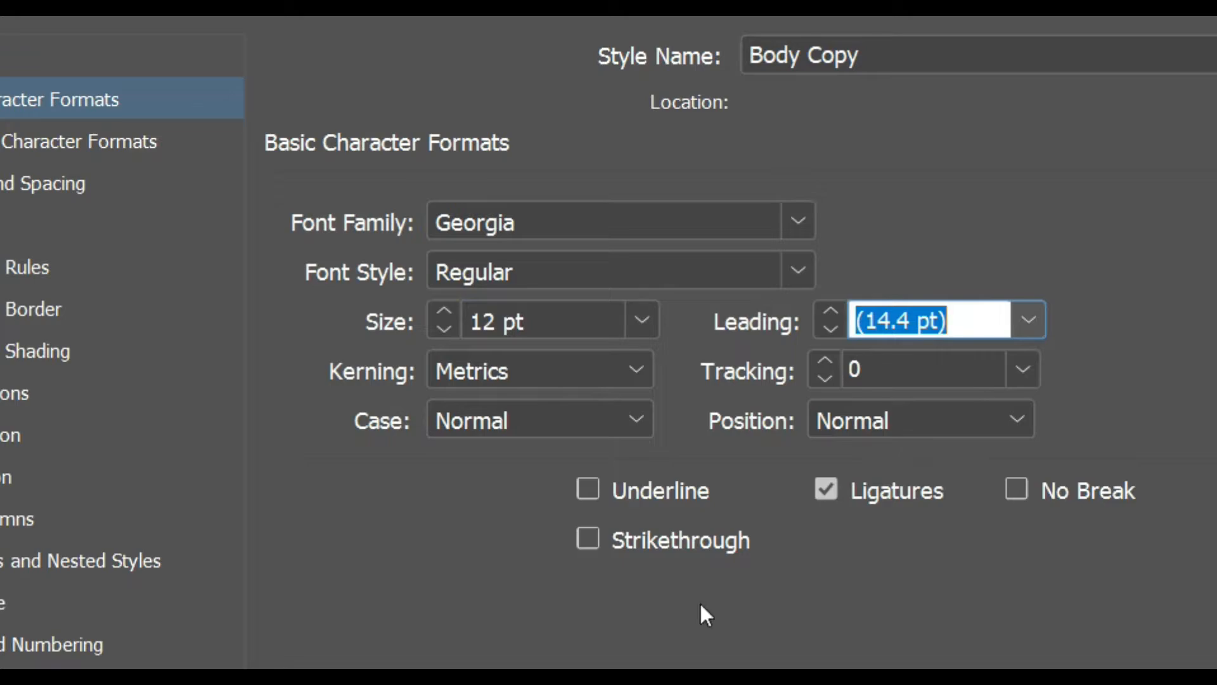
# - Set Body Copy's first line indent to 0 mm, create the style and select the text below the intro paragraph
pyautogui.click(10, 183)
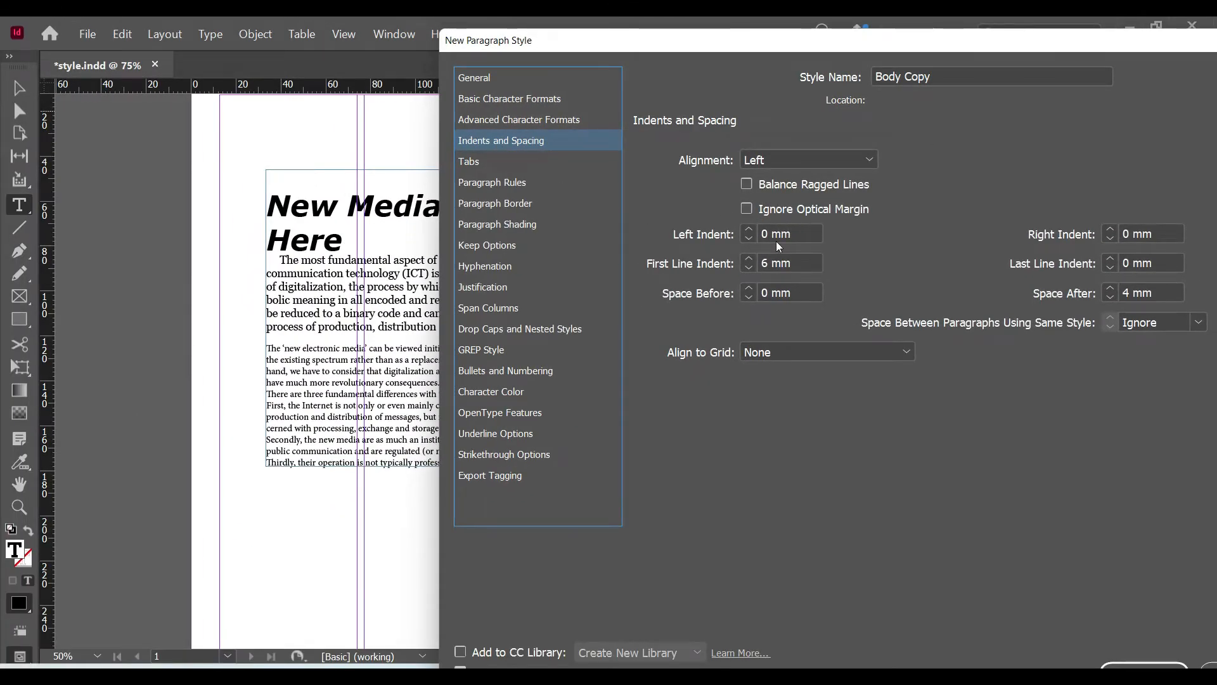
pyautogui.click(801, 267)
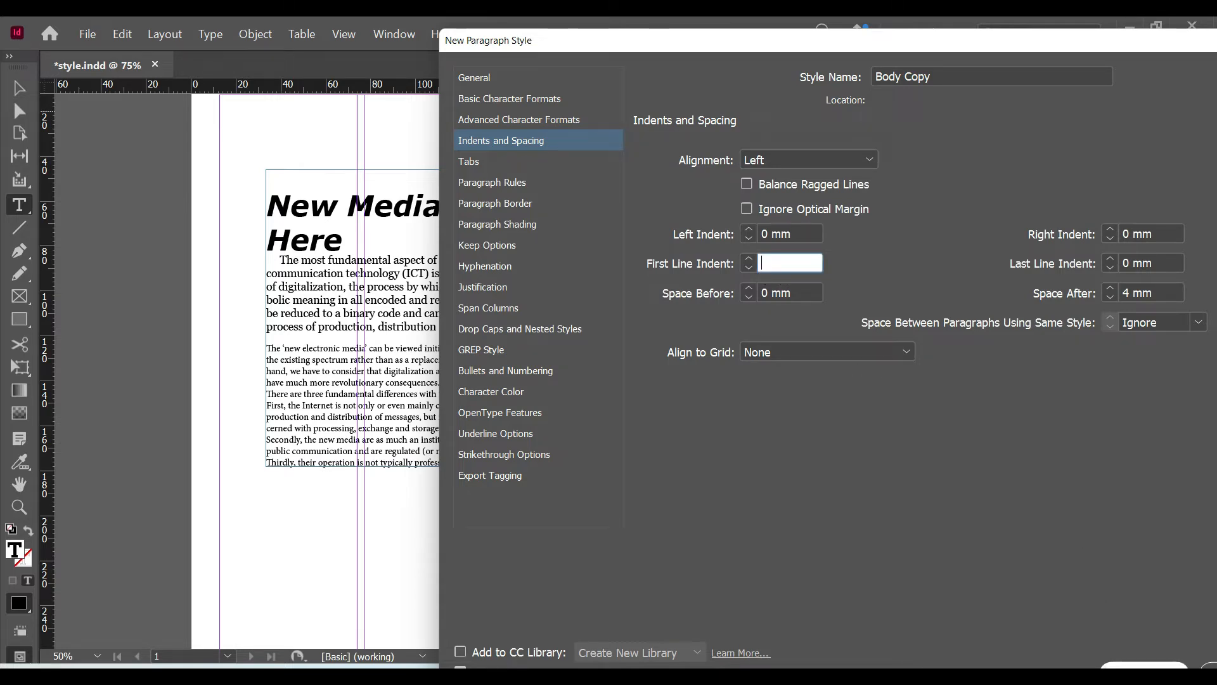
pyautogui.click(1144, 665)
pyautogui.moveTo(441, 382); pyautogui.dragTo(270, 348)
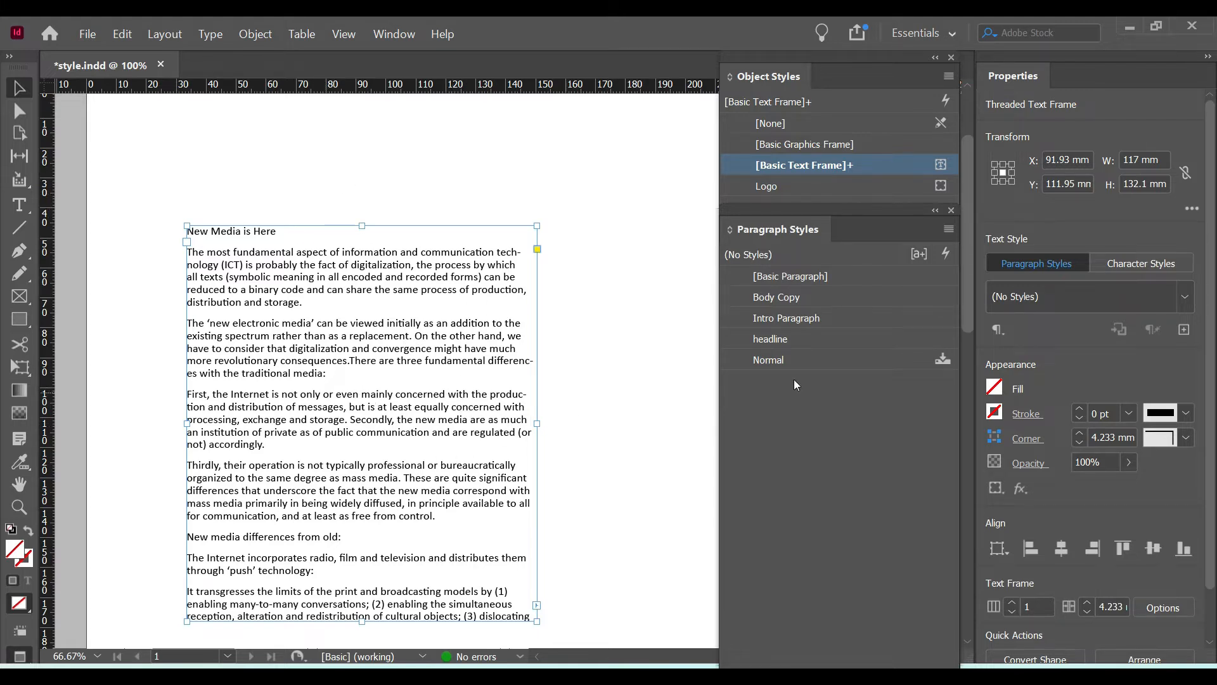
# - Edit the headline style to use Center alignment and paragraph shading in C=100 M=90 Y=10 K=0
pyautogui.rightClick(772, 341)
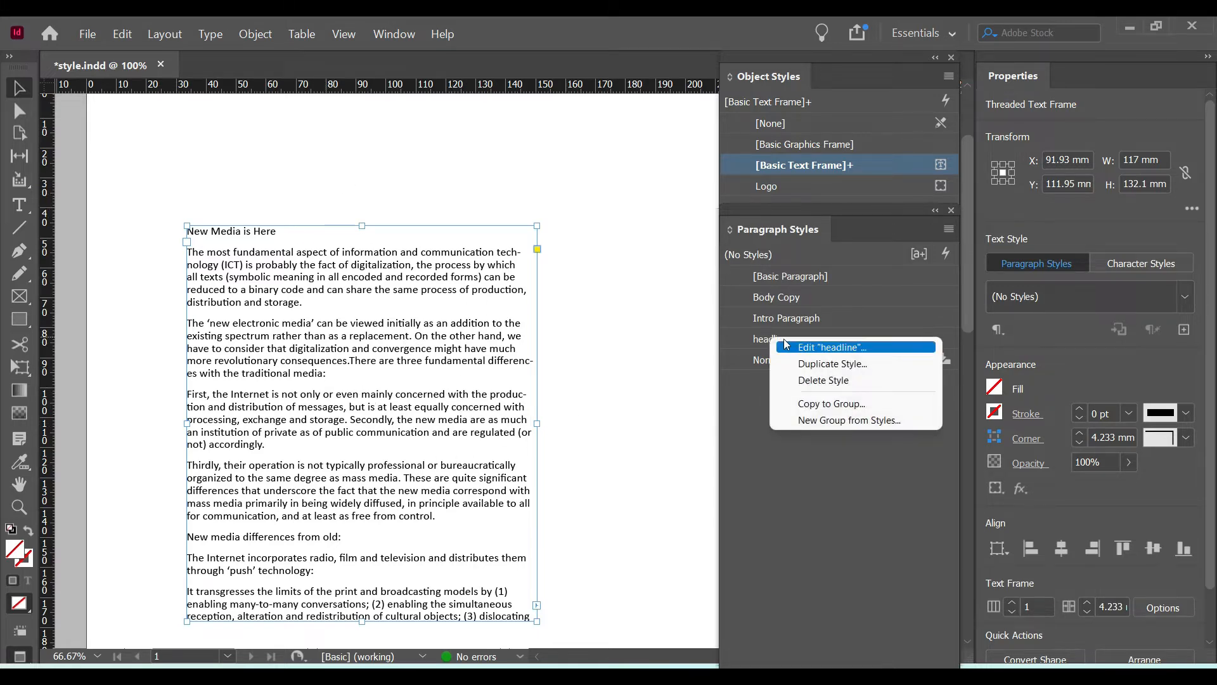
pyautogui.click(789, 346)
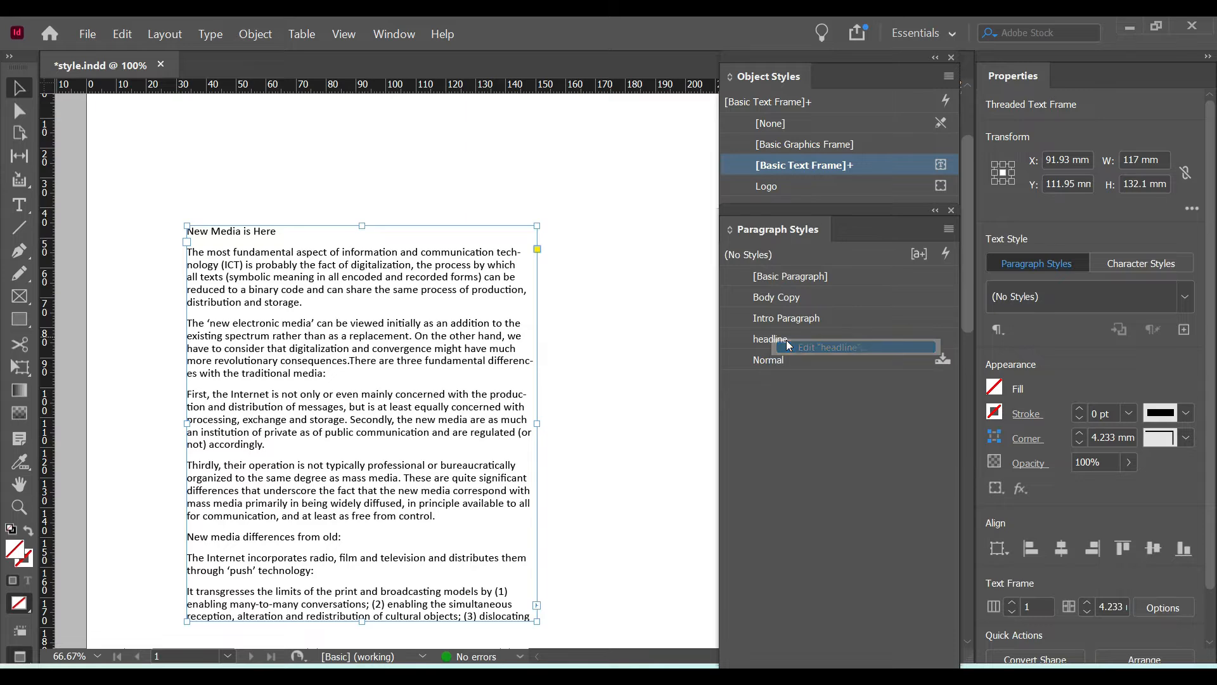
pyautogui.click(163, 87)
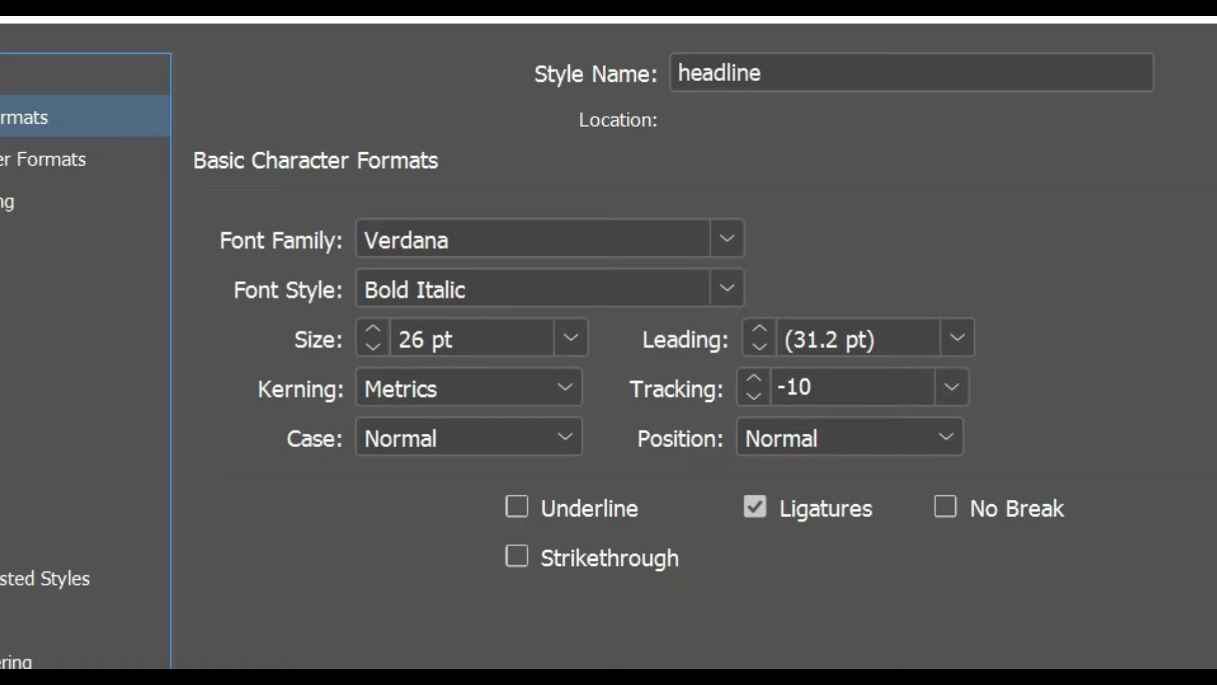
pyautogui.click(85, 162)
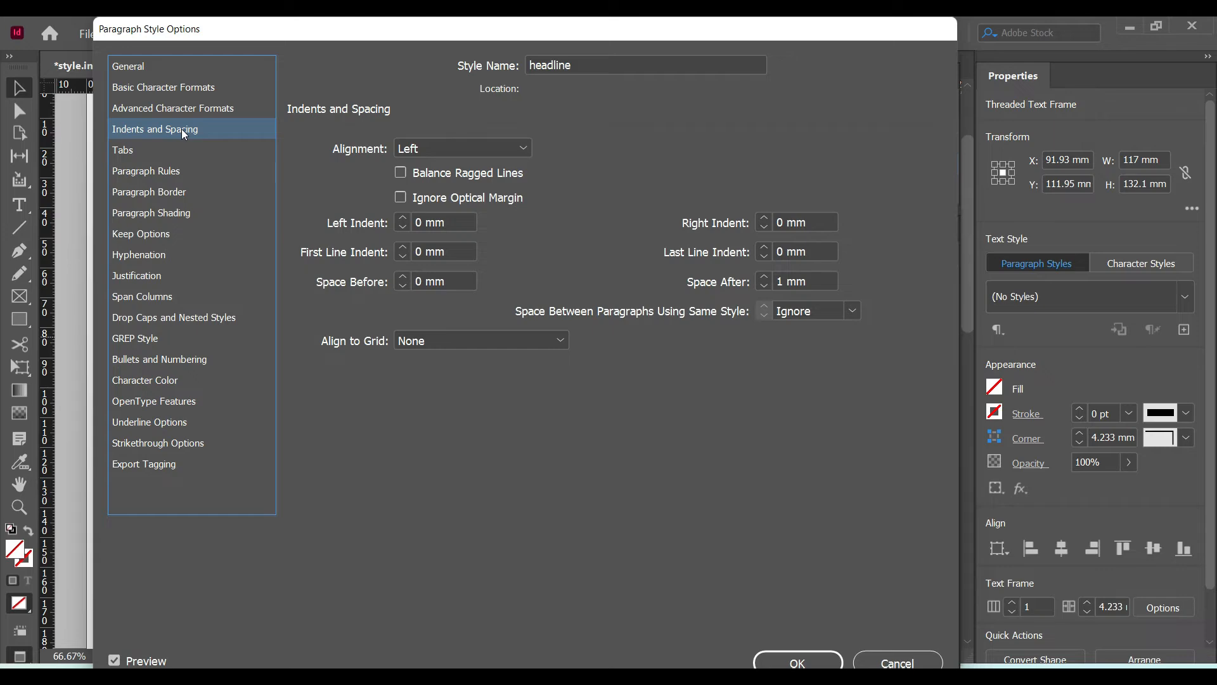
pyautogui.click(509, 155)
pyautogui.click(485, 194)
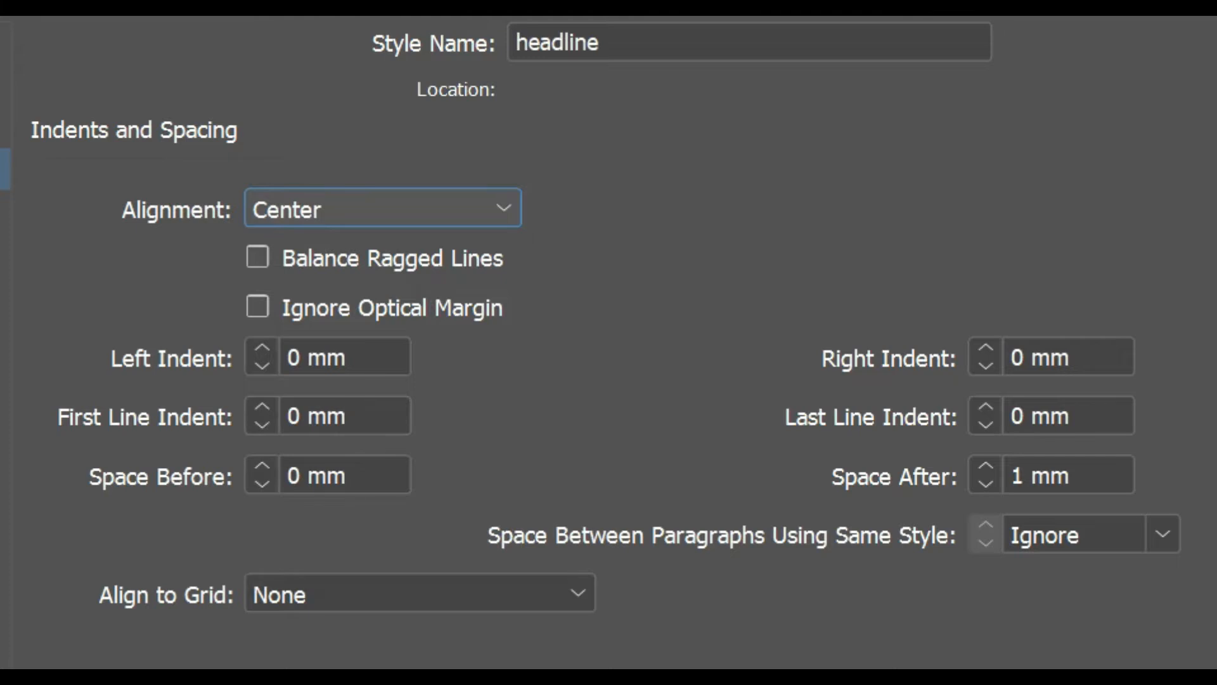
pyautogui.click(4, 336)
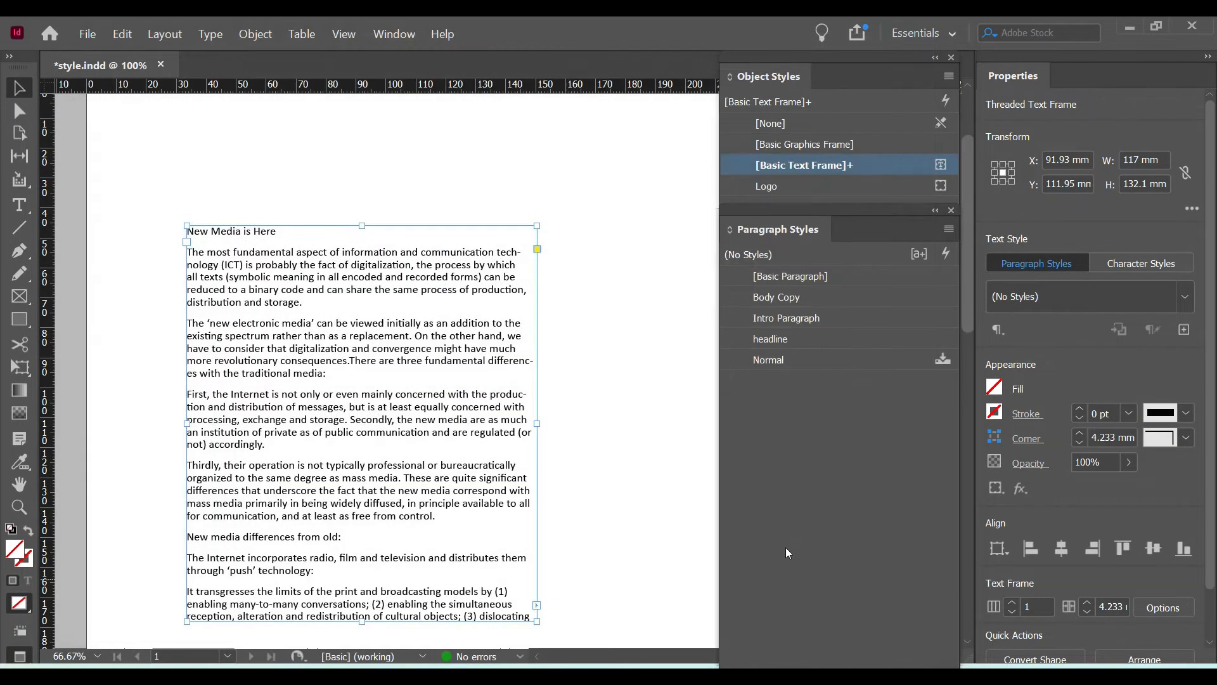
# - Check the headline style's Based On and Next Style settings
pyautogui.rightClick(769, 339)
pyautogui.click(789, 348)
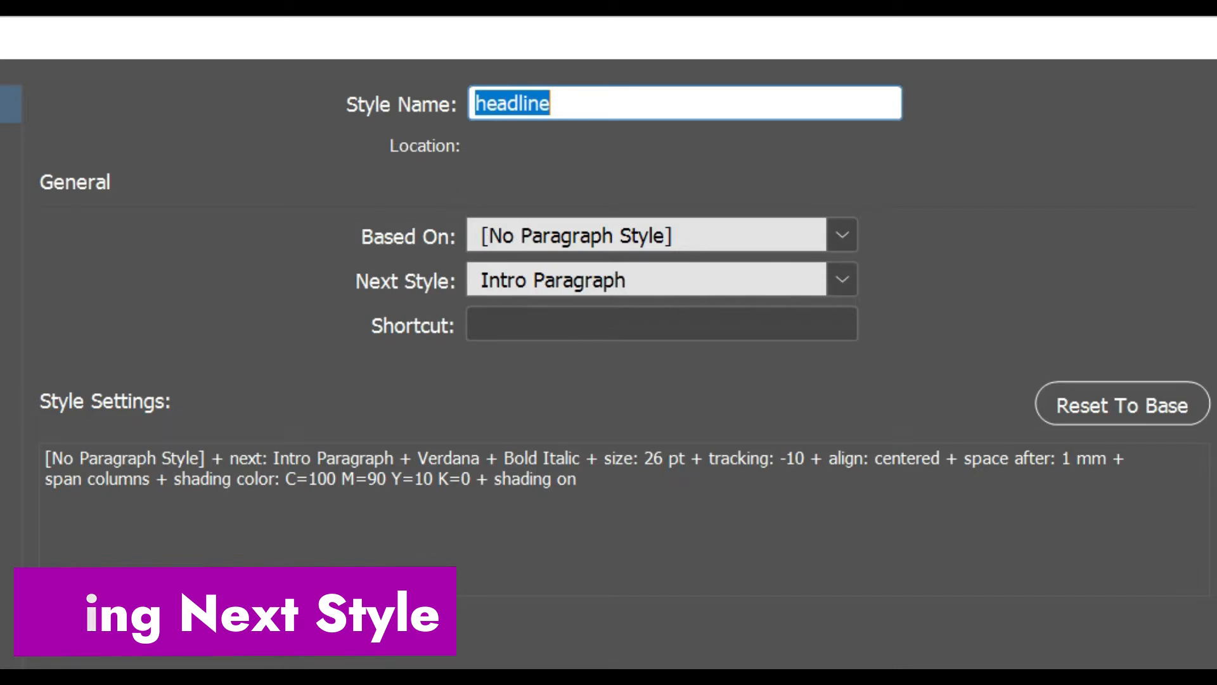
pyautogui.click(1014, 684)
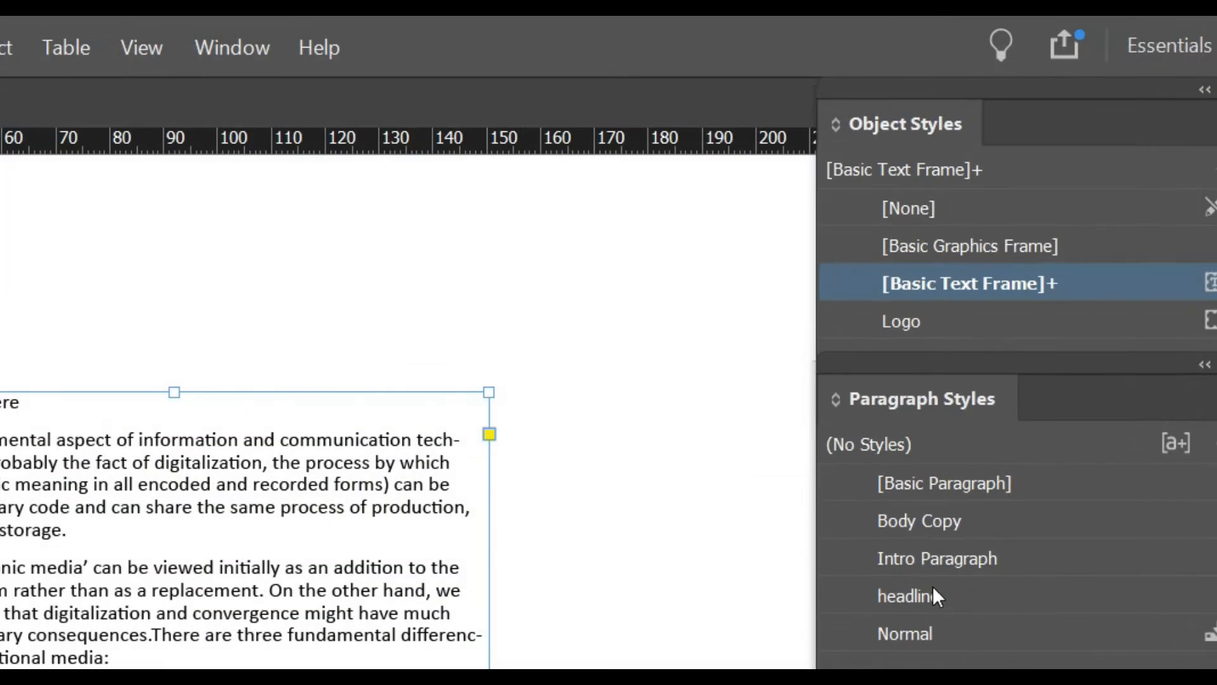
# - Review the Intro Paragraph style's character formats and indents, and increase its number of drop cap lines
pyautogui.rightClick(958, 562)
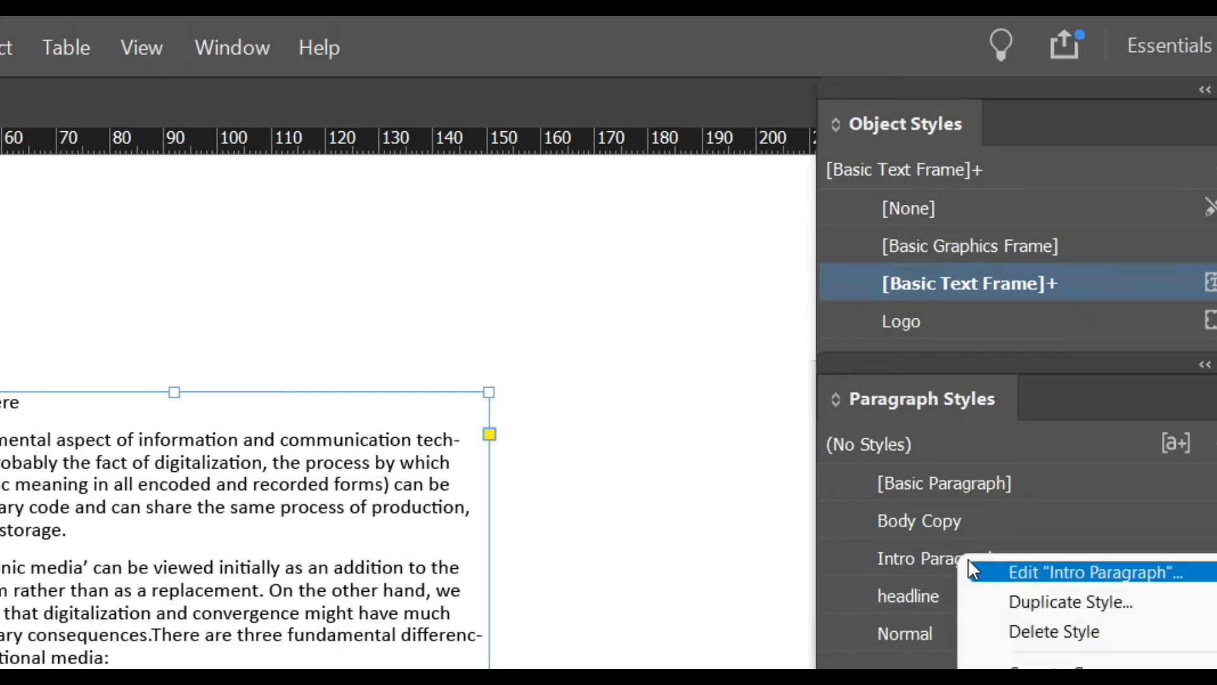
pyautogui.click(968, 567)
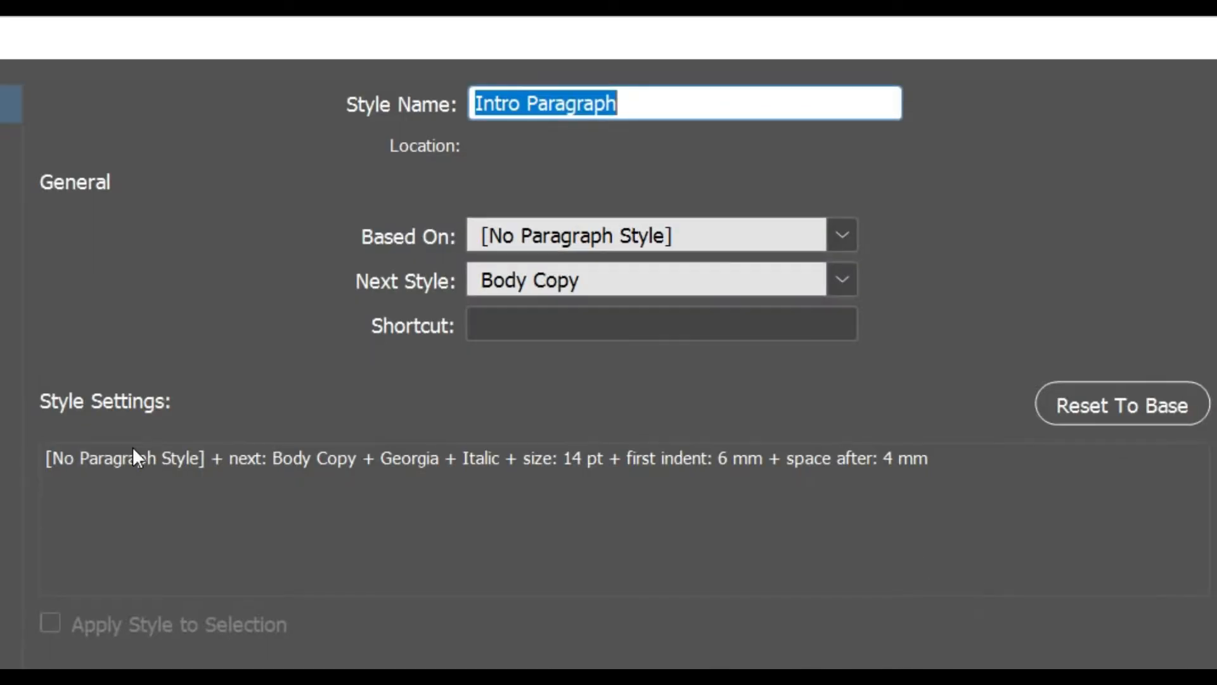
pyautogui.click(7, 142)
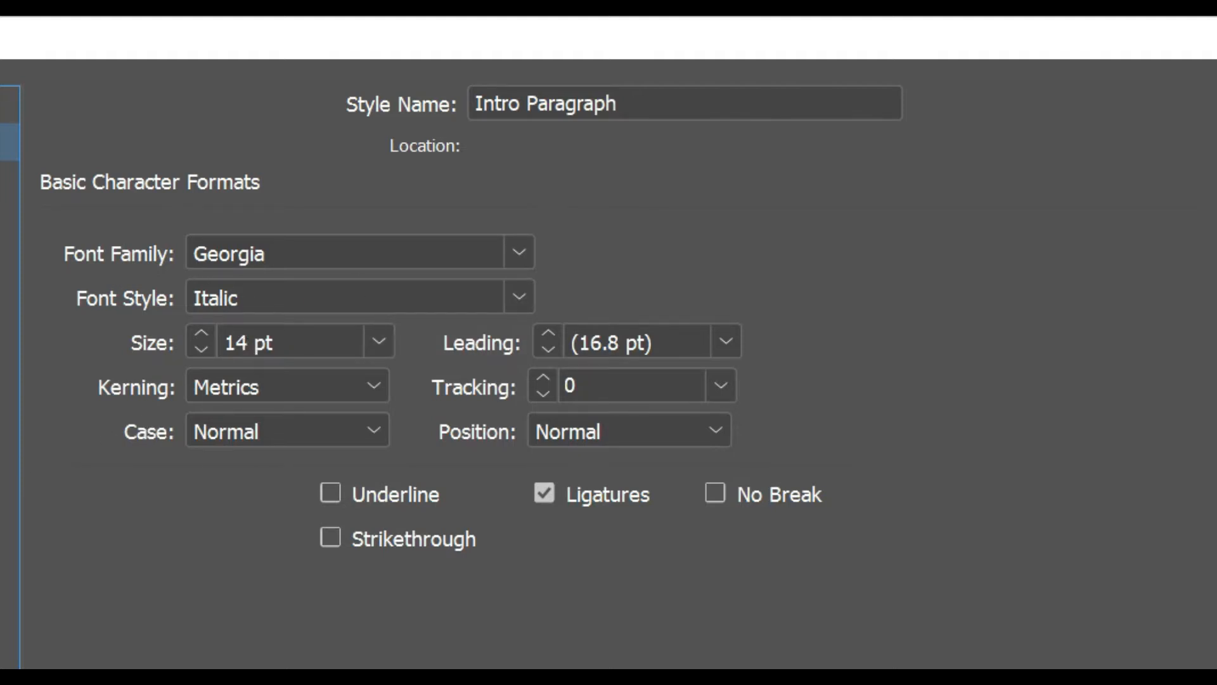
pyautogui.click(155, 130)
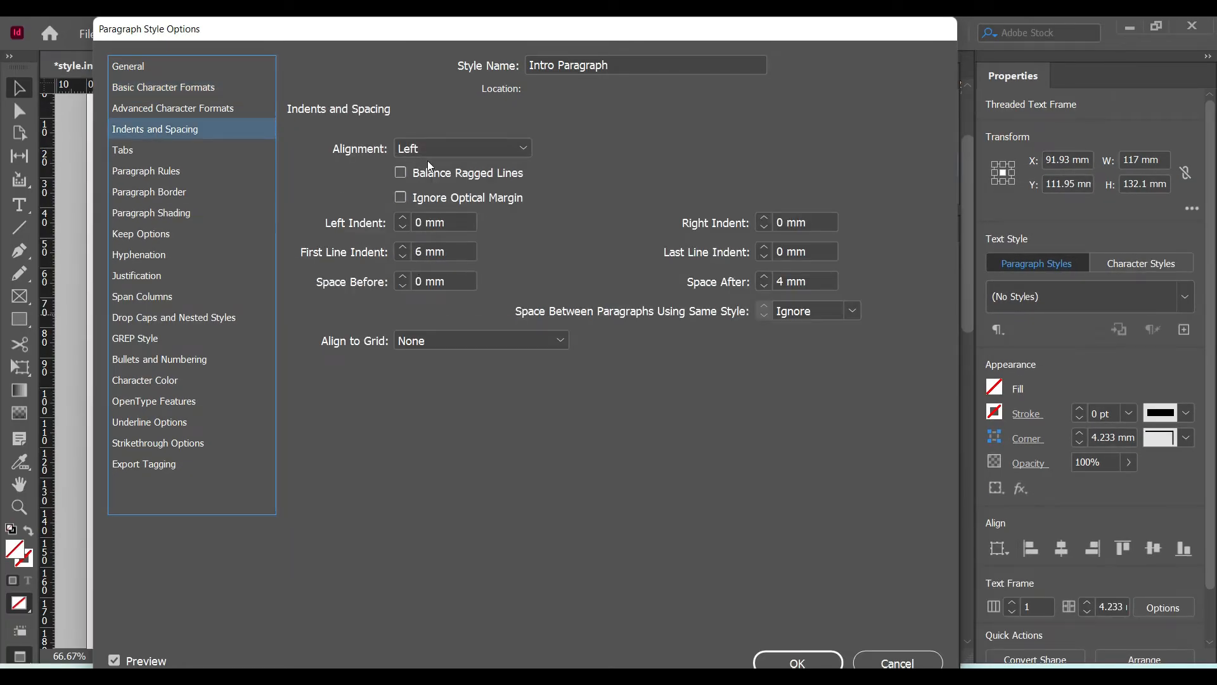
pyautogui.click(144, 318)
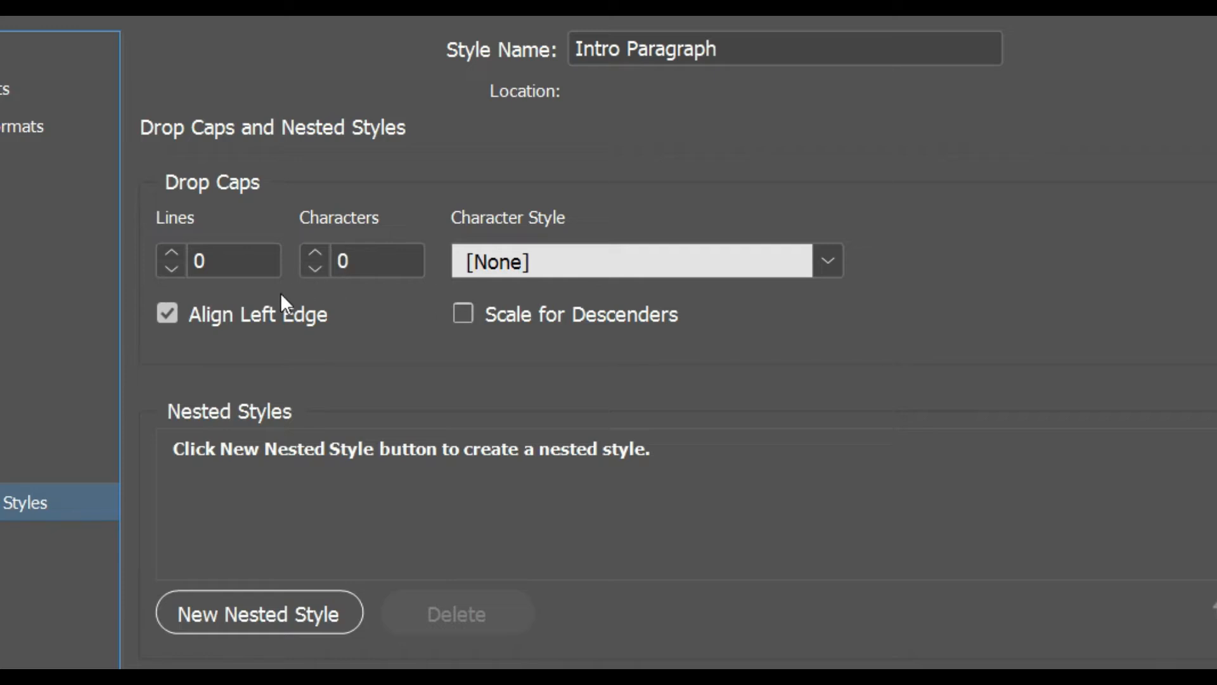
pyautogui.click(222, 254)
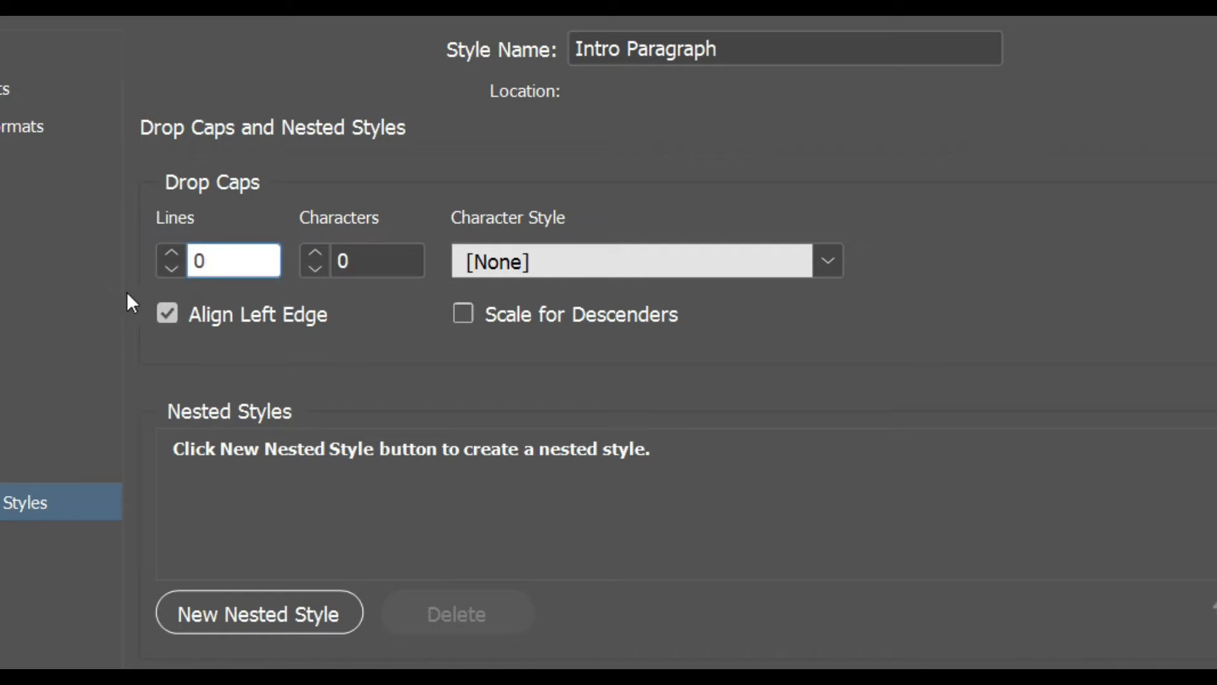
pyautogui.click(171, 252)
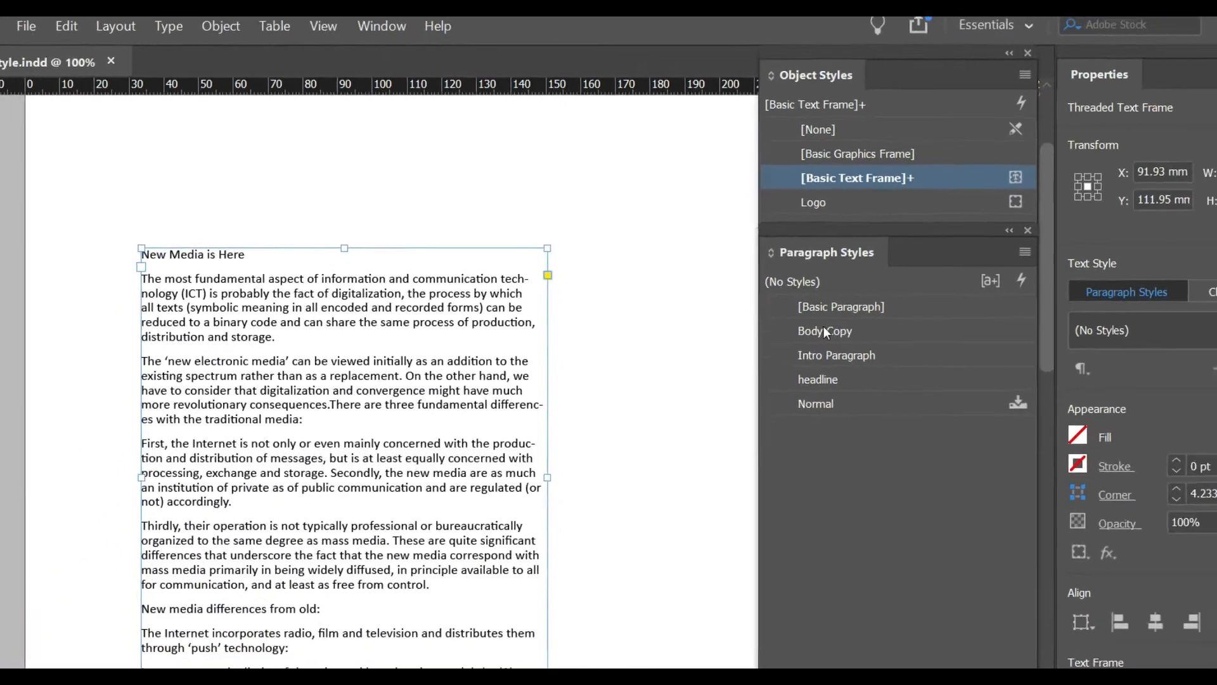
# - Set the Body Copy style's alignment to Center and check its Based On and Next Style settings
pyautogui.rightClick(824, 329)
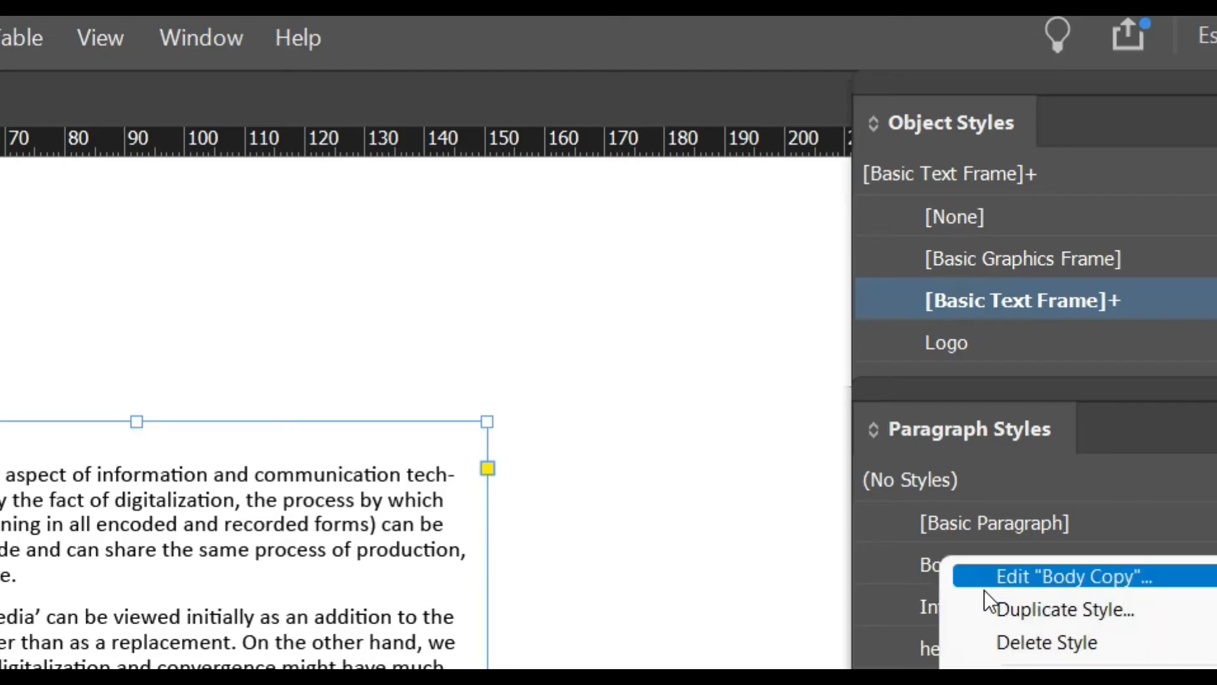
pyautogui.click(983, 588)
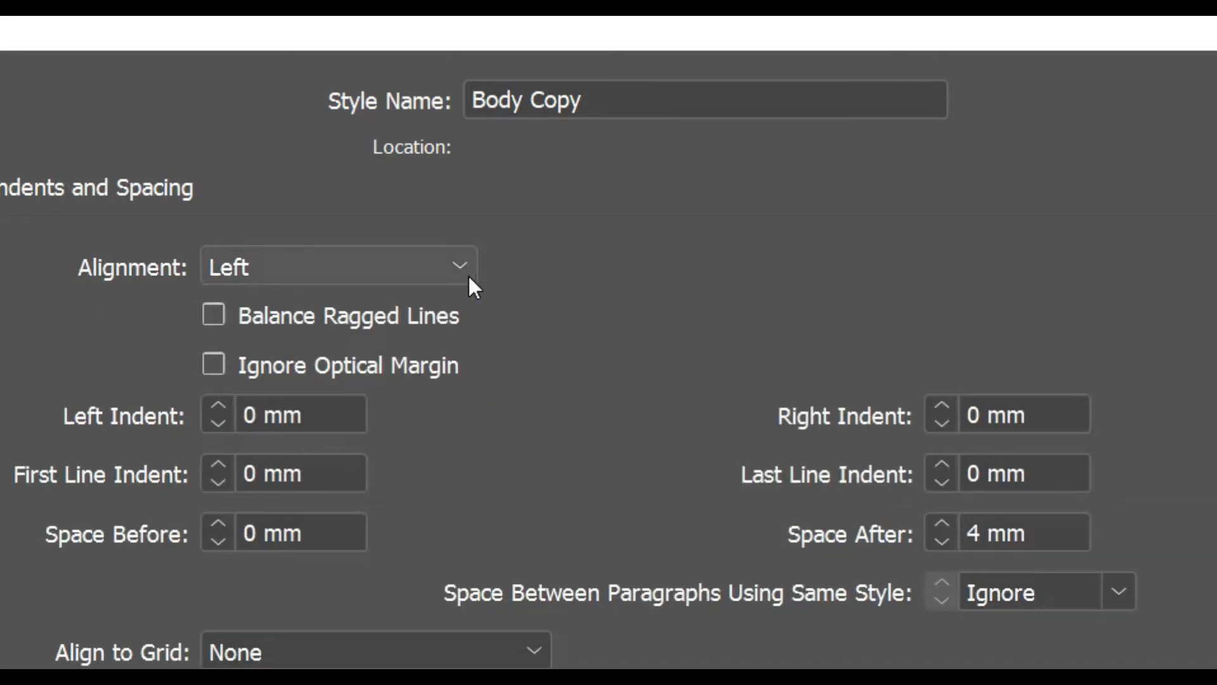
pyautogui.click(459, 267)
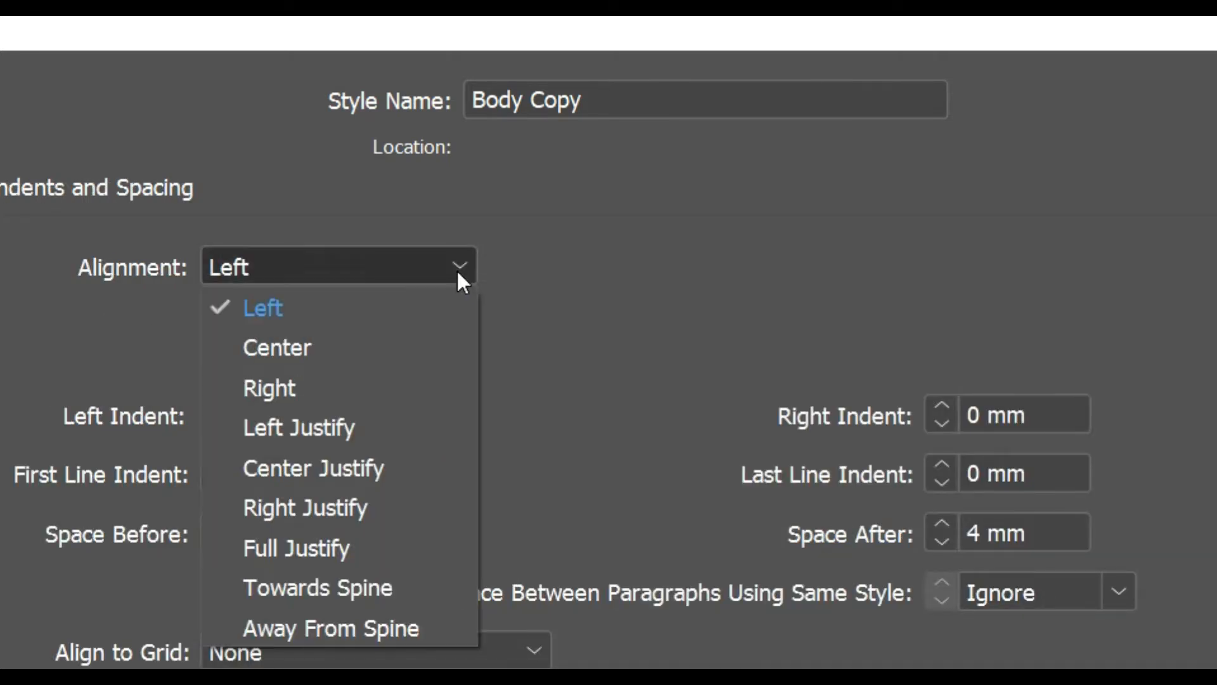
pyautogui.click(373, 351)
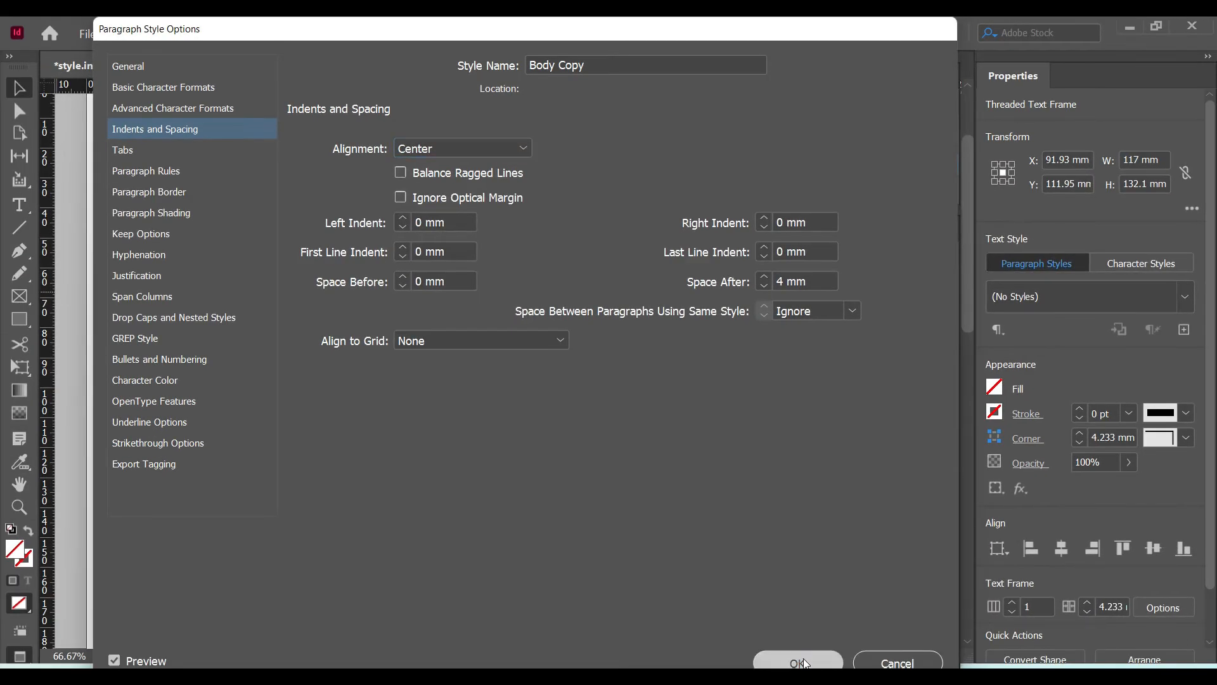
pyautogui.click(803, 662)
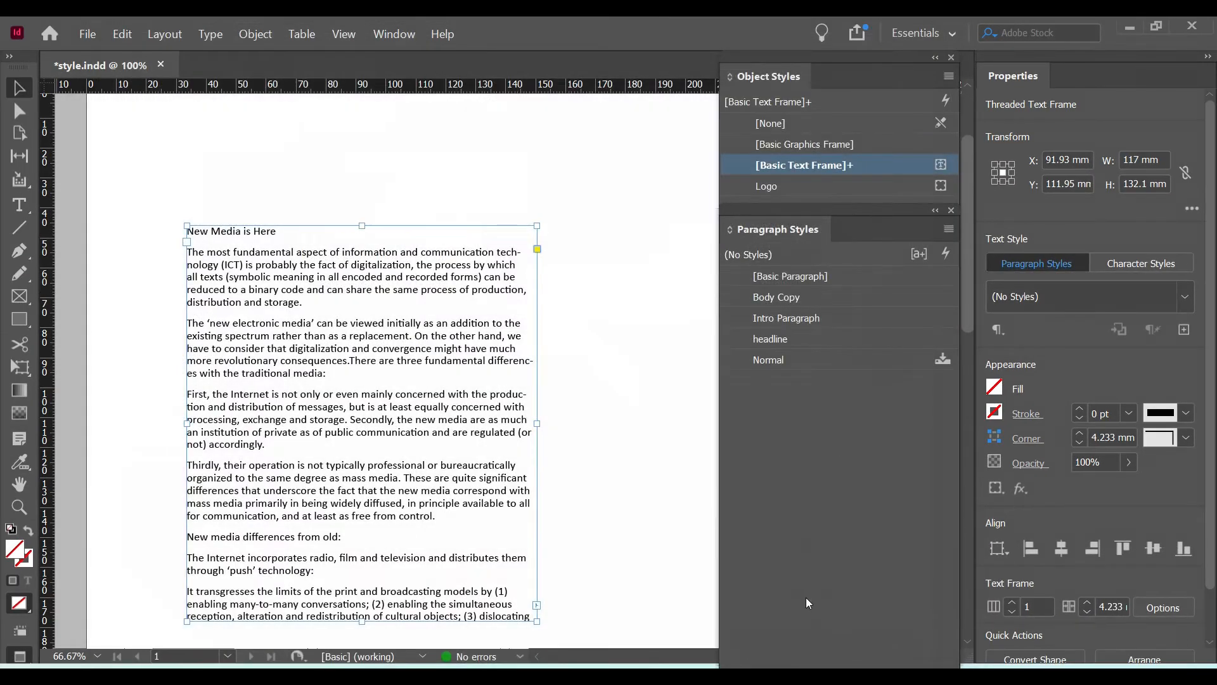
pyautogui.doubleClick(781, 298)
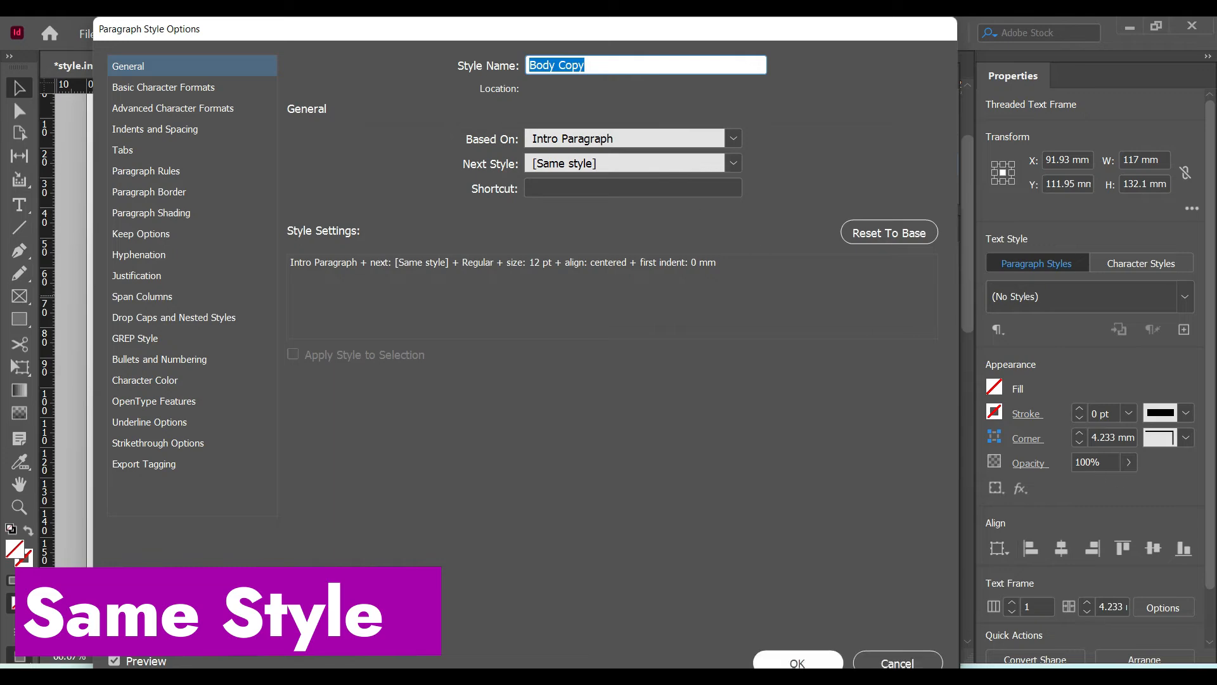
pyautogui.click(813, 665)
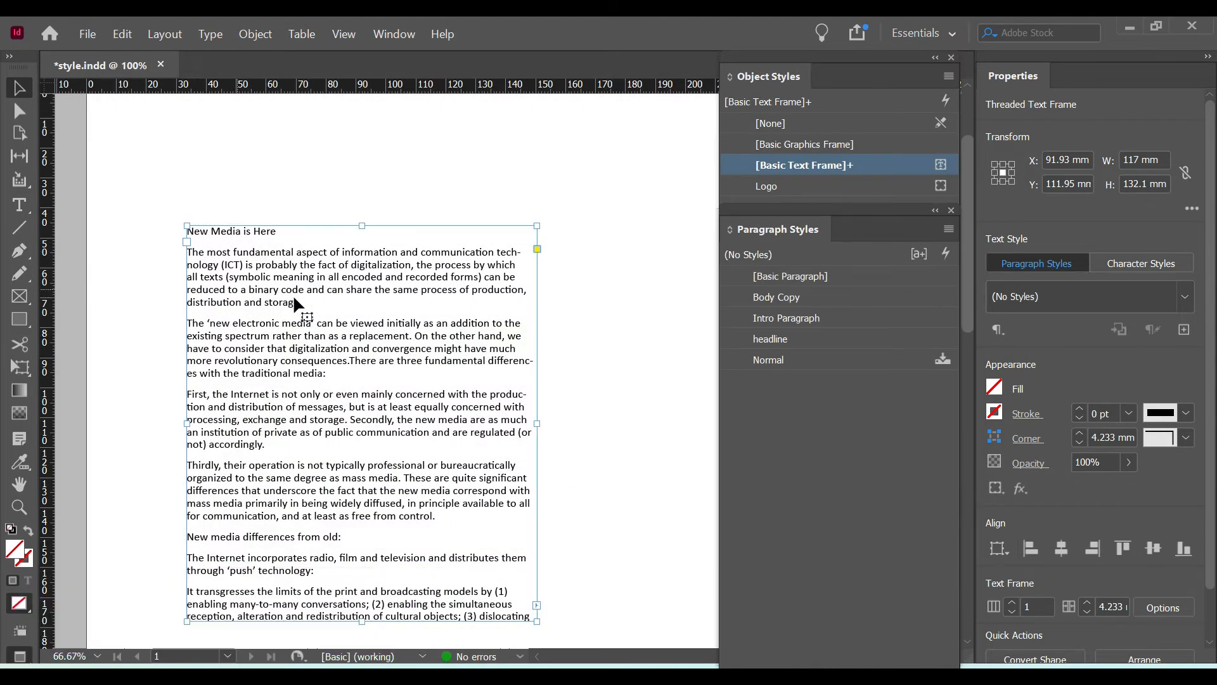
# - Select all of the article's text and rename the headline paragraph style to story1
pyautogui.click(589, 342)
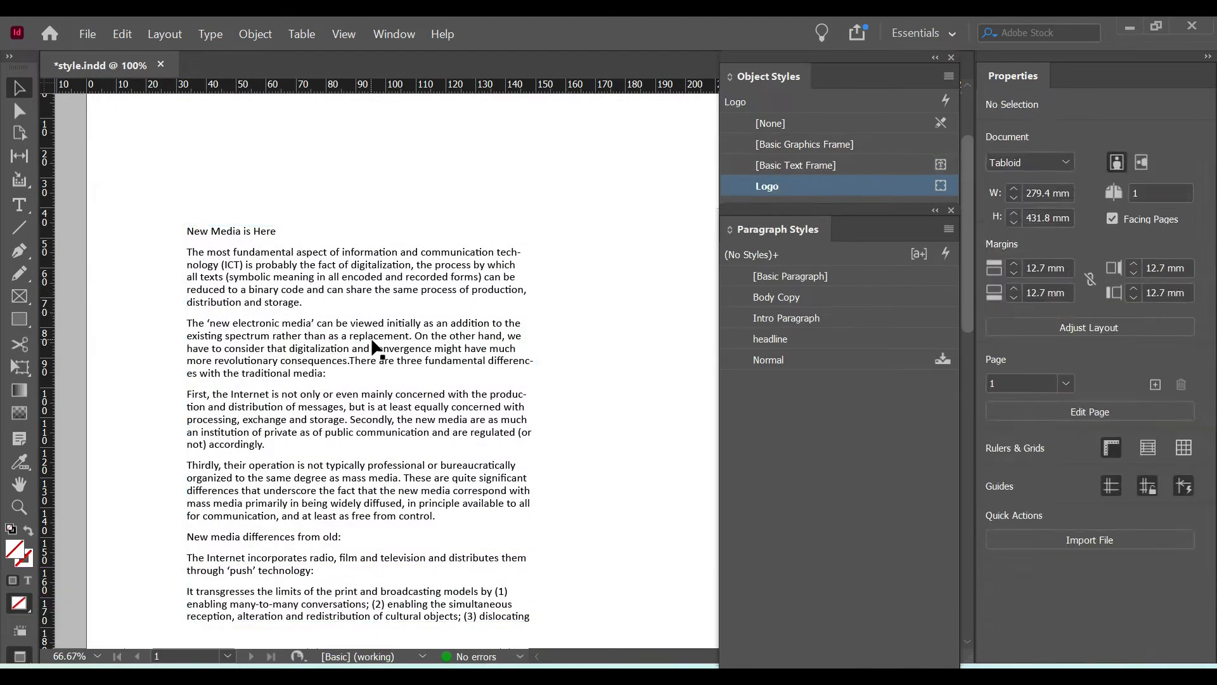
pyautogui.doubleClick(372, 340)
pyautogui.hotkey('ctrl', 'a')
pyautogui.rightClick(770, 339)
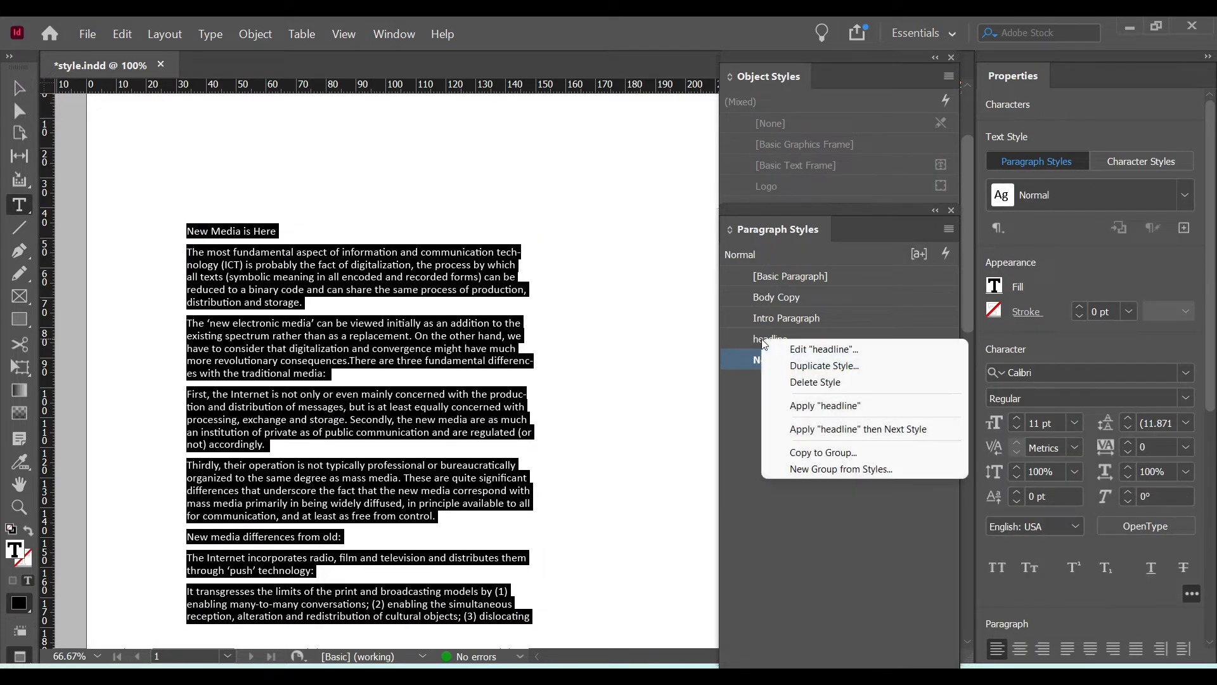
pyautogui.click(778, 349)
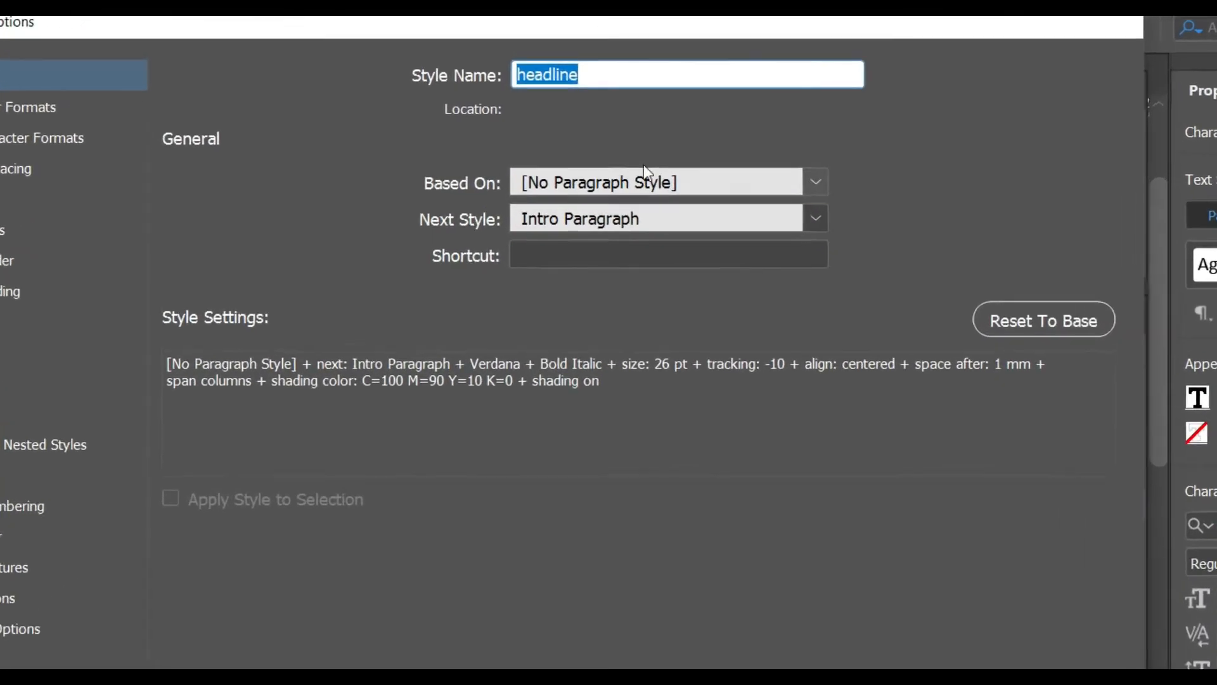
pyautogui.click(571, 63)
pyautogui.doubleClick(607, 91)
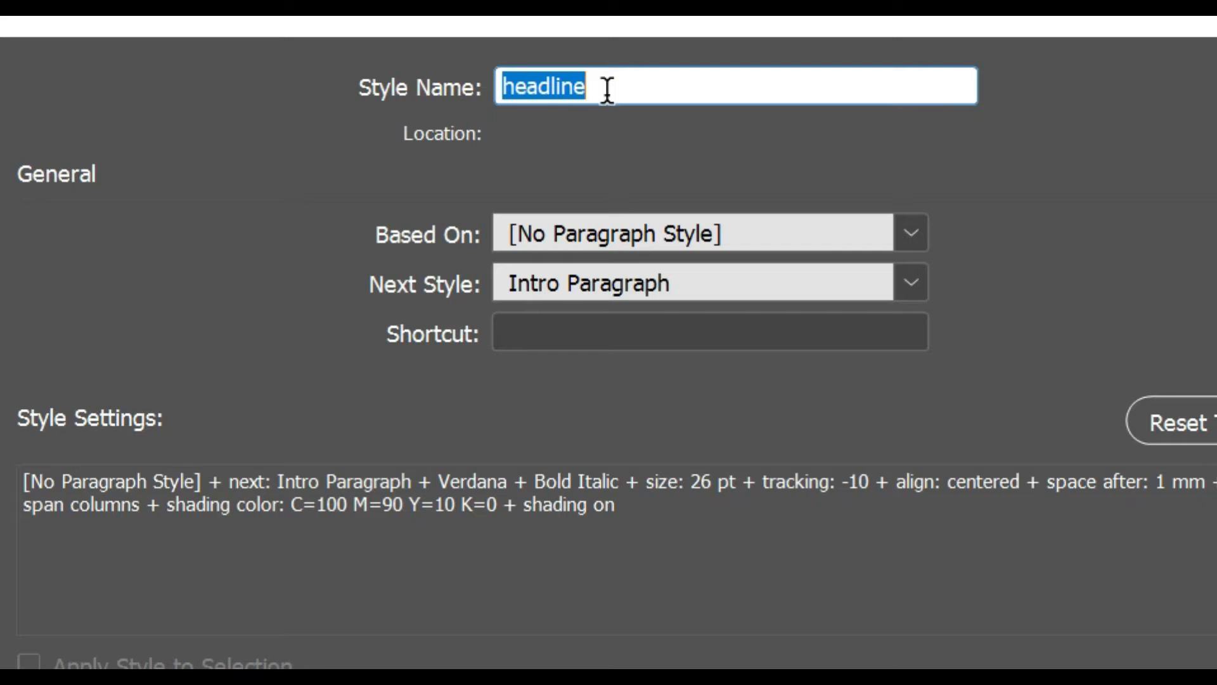
pyautogui.write('story')
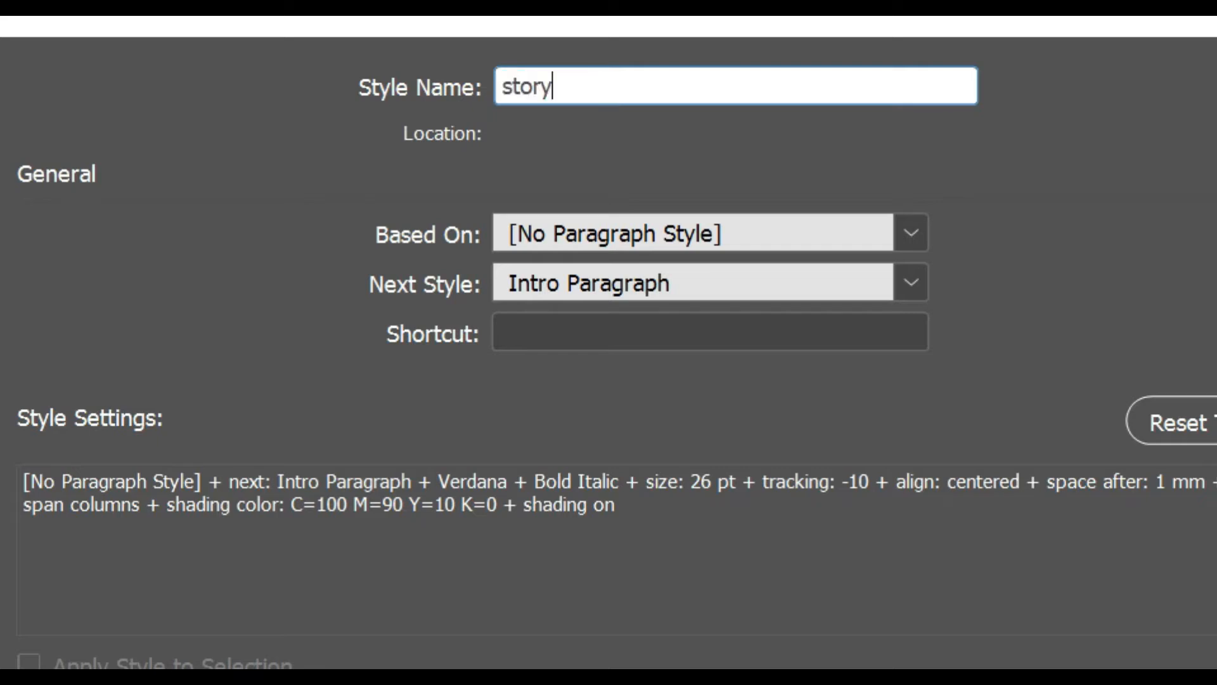
pyautogui.write('1')
pyautogui.press('Return')
# - Apply the story1 paragraph style followed by its Next Style chain to the selected article text
pyautogui.rightClick(989, 632)
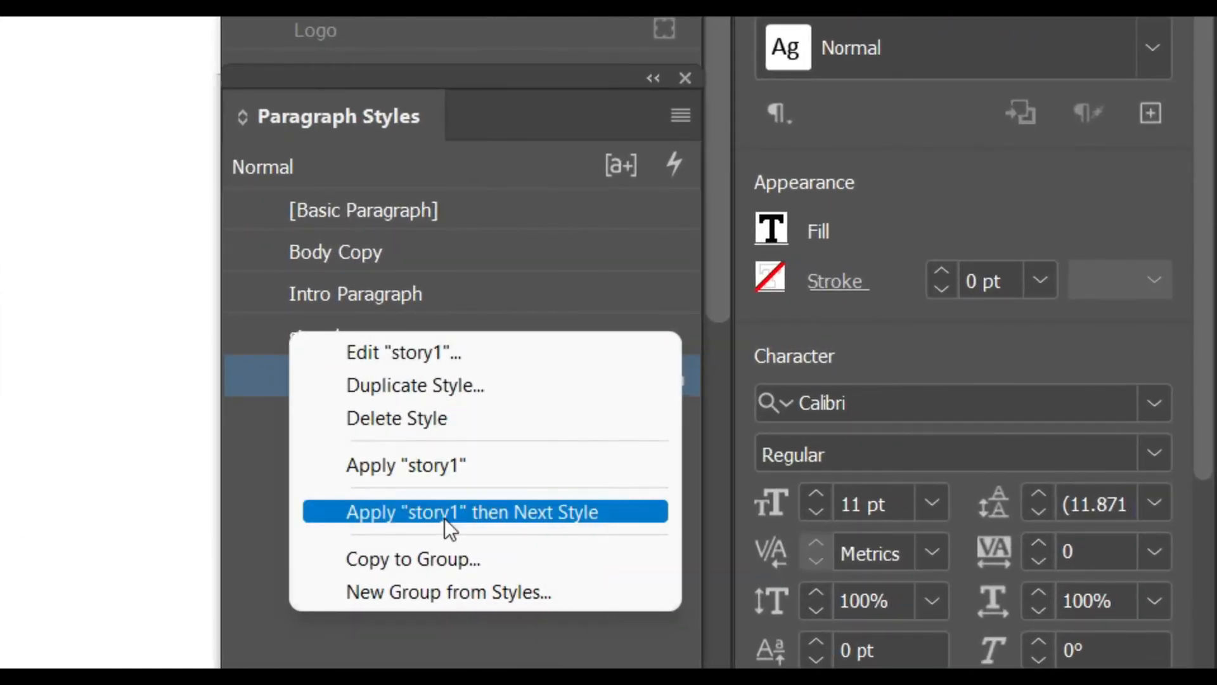
pyautogui.click(443, 517)
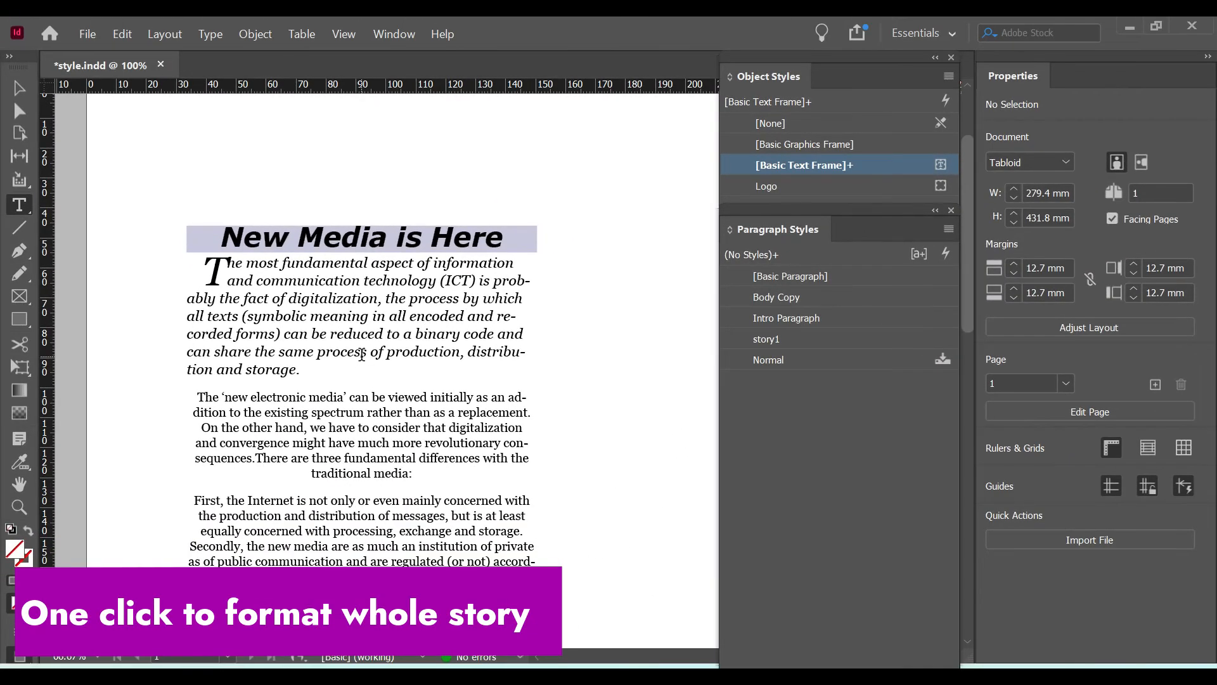
# - Create a new object style and give it a 1 pt black stroke
pyautogui.click(948, 76)
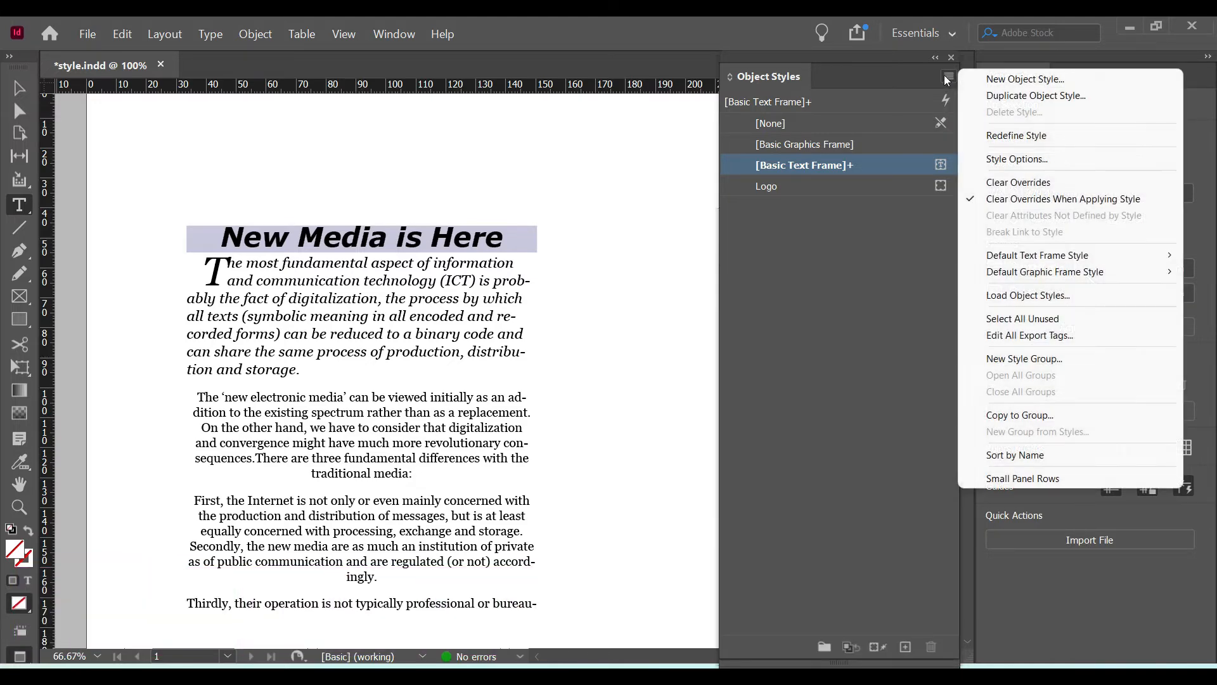
pyautogui.click(996, 80)
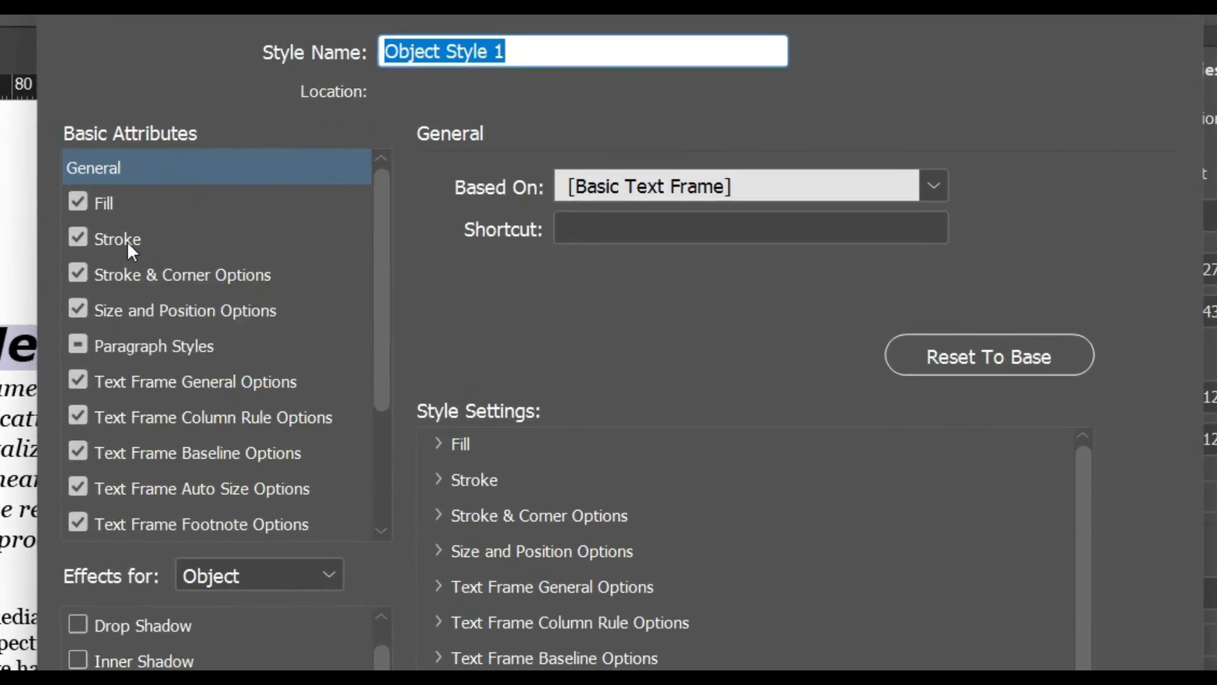
pyautogui.click(394, 176)
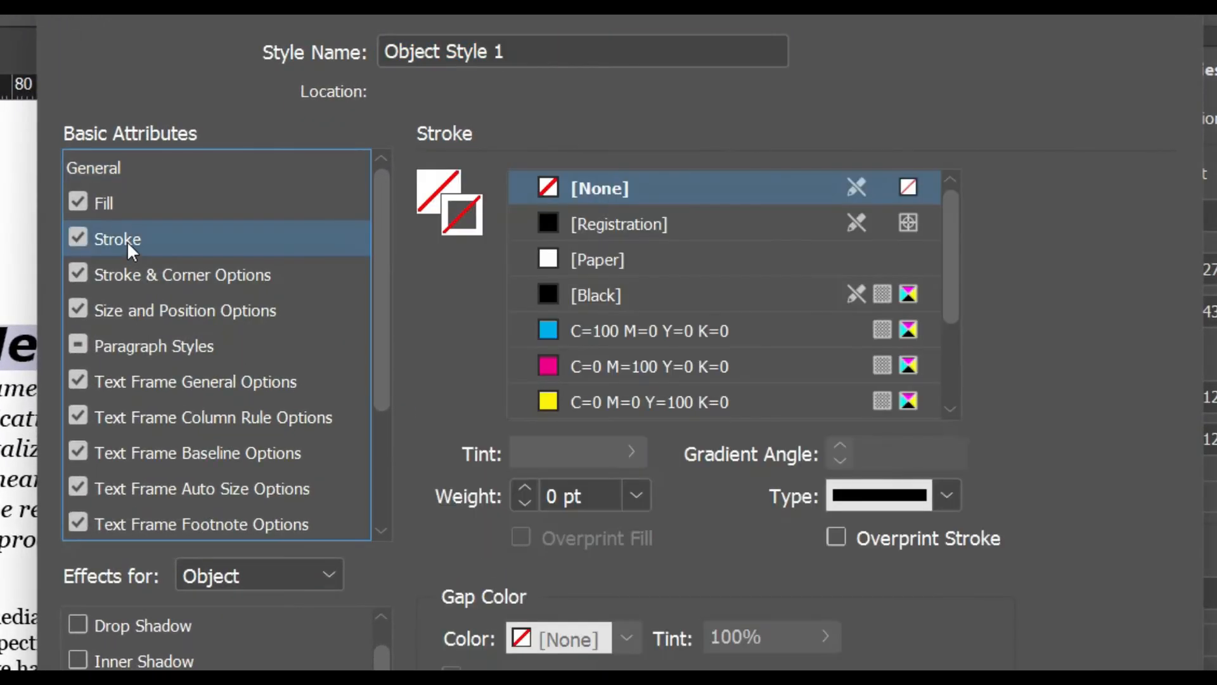
pyautogui.click(635, 494)
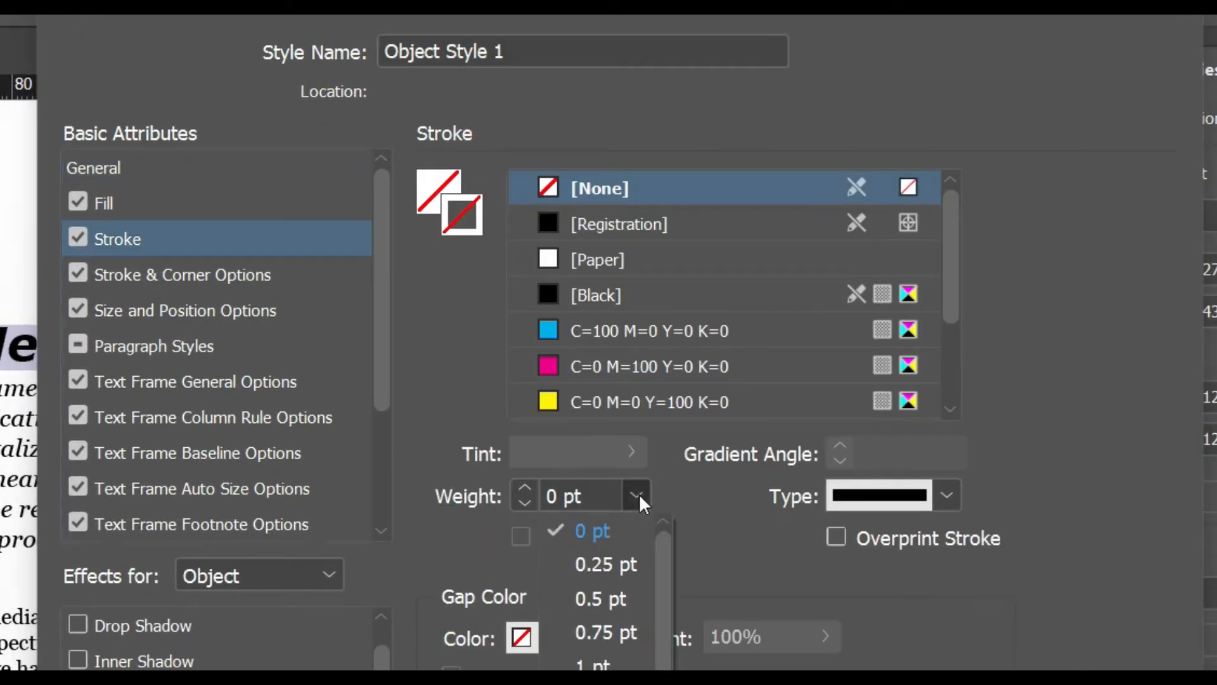
pyautogui.click(593, 664)
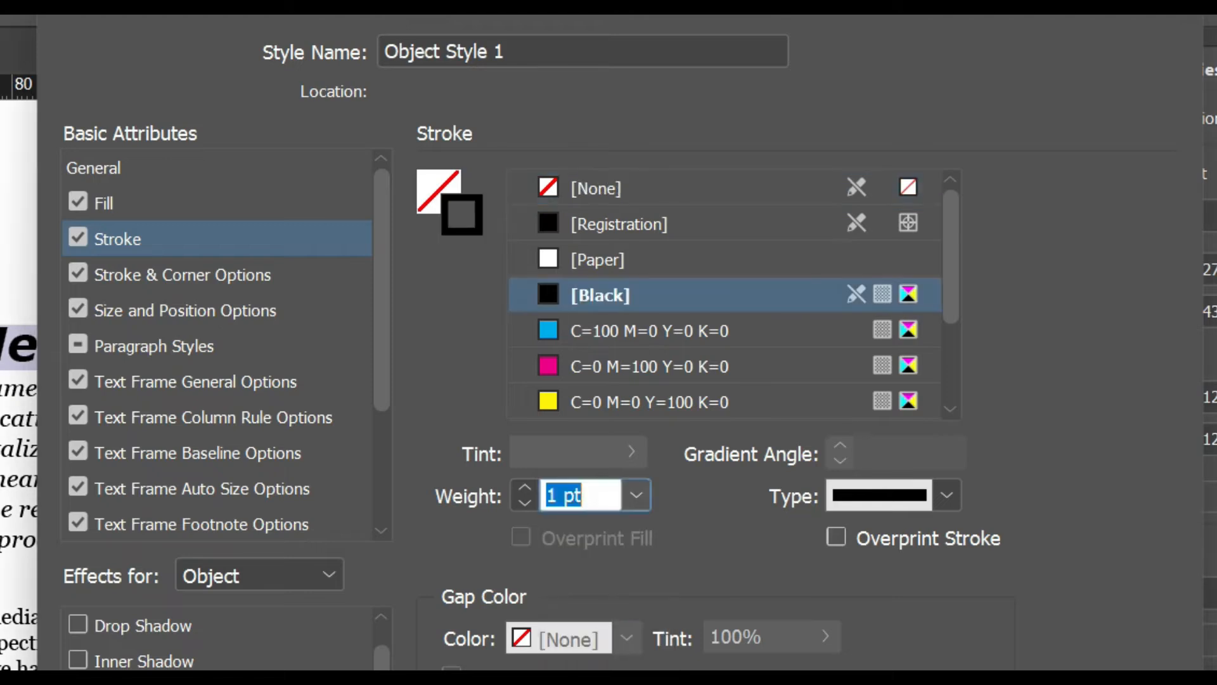
# - Set the new object style's text frame to 2 fixed columns with a 2 mm gutter
pyautogui.click(327, 381)
pyautogui.click(574, 255)
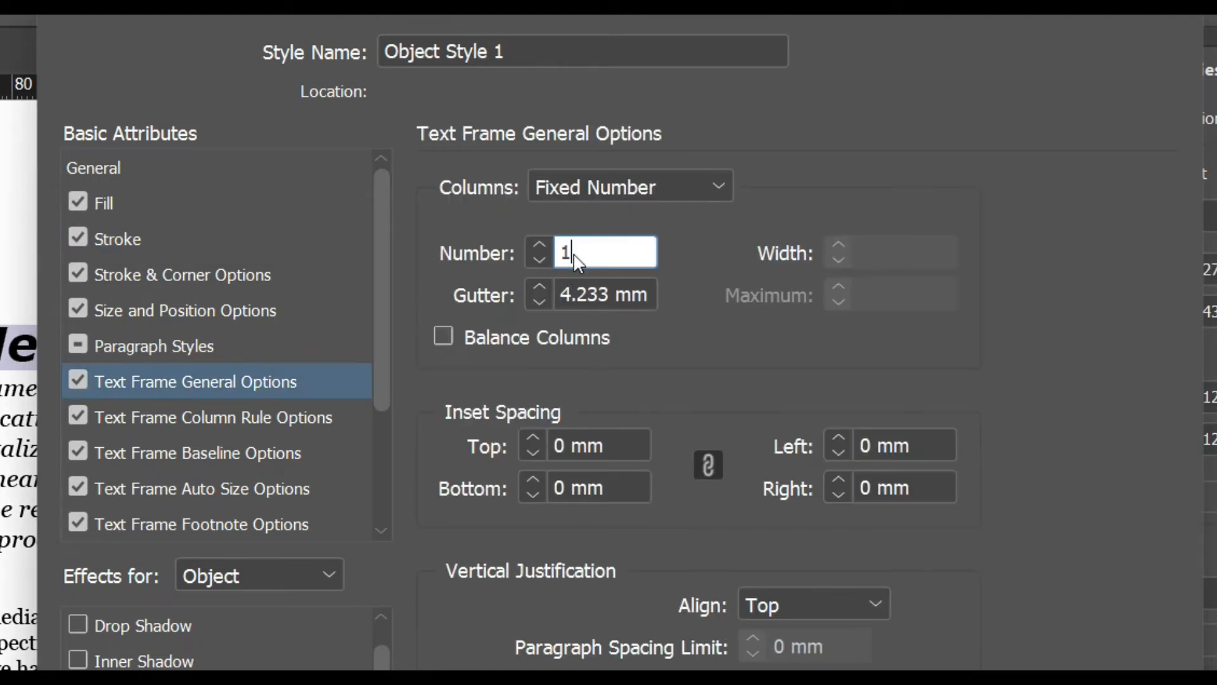
pyautogui.write('2')
pyautogui.click(567, 294)
pyautogui.moveTo(602, 296); pyautogui.dragTo(653, 296)
pyautogui.write('2')
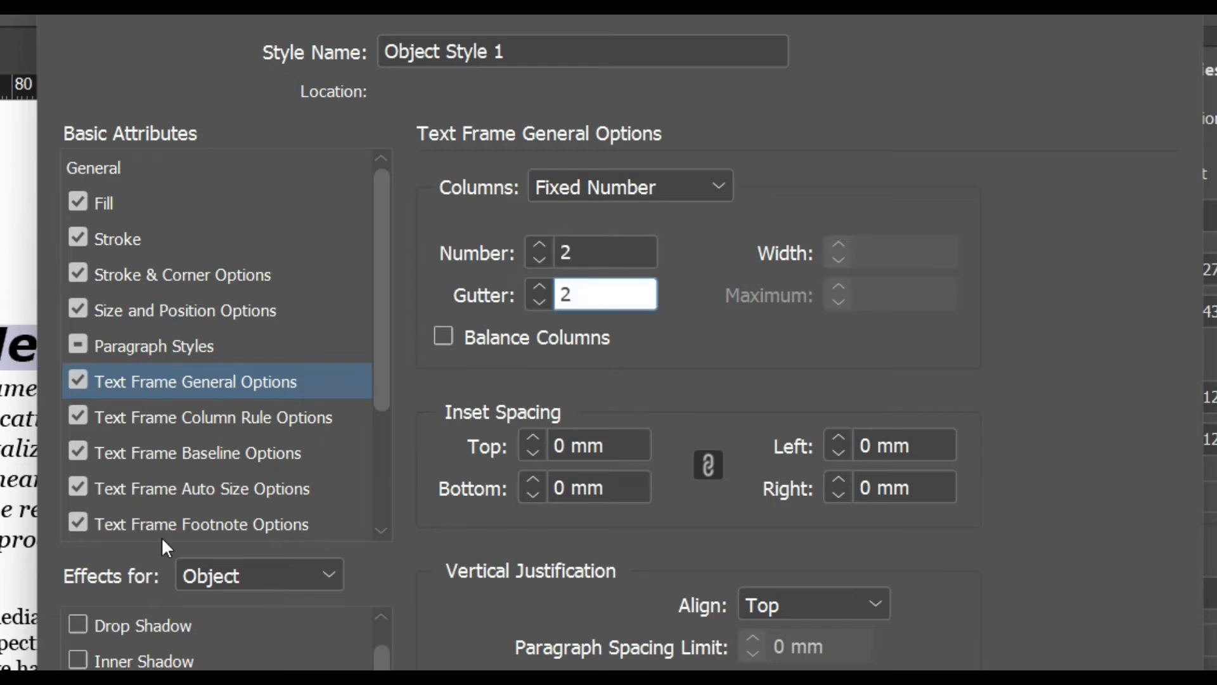
# - Turn on column rules in the new object style with a 0.5 pt stroke weight
pyautogui.click(223, 417)
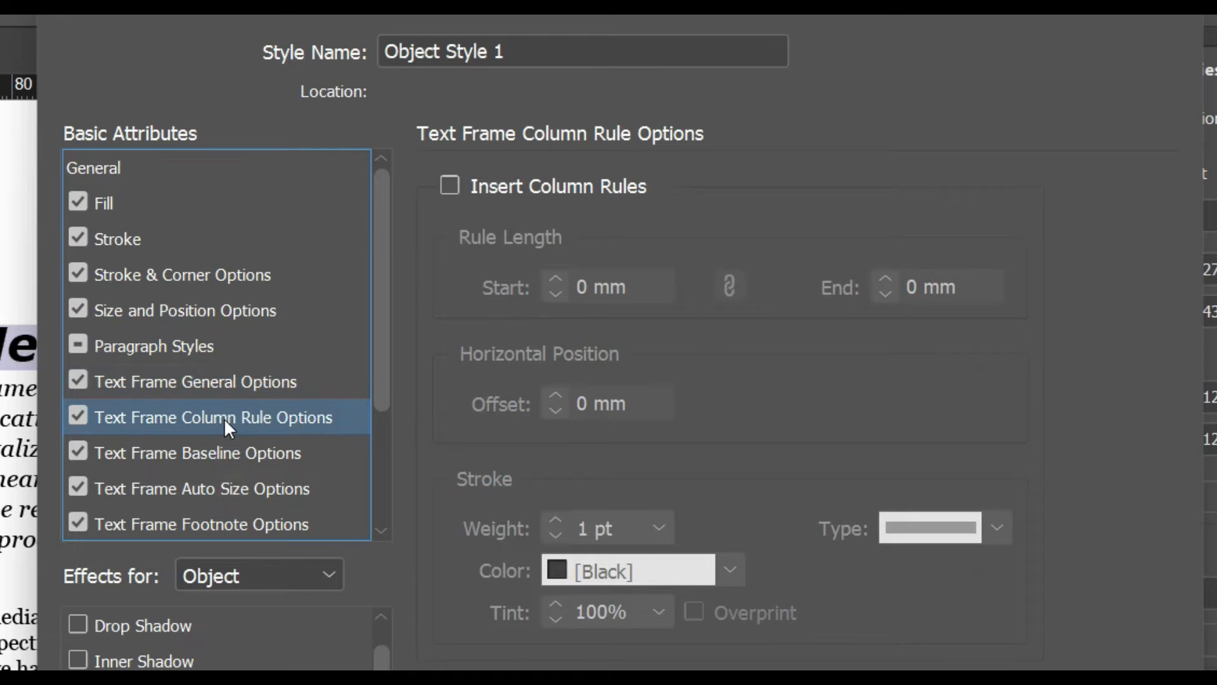
pyautogui.click(450, 186)
pyautogui.click(658, 527)
# - Name the new object style "story" and save it
pyautogui.click(641, 54)
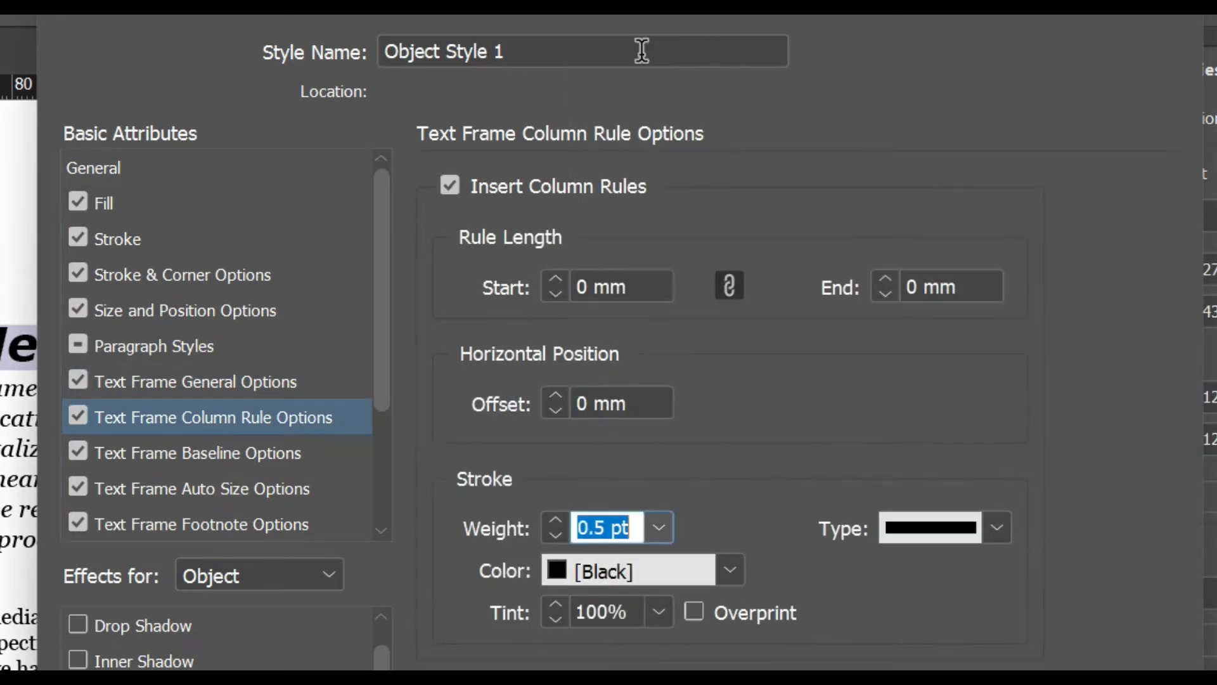
pyautogui.click(529, 50)
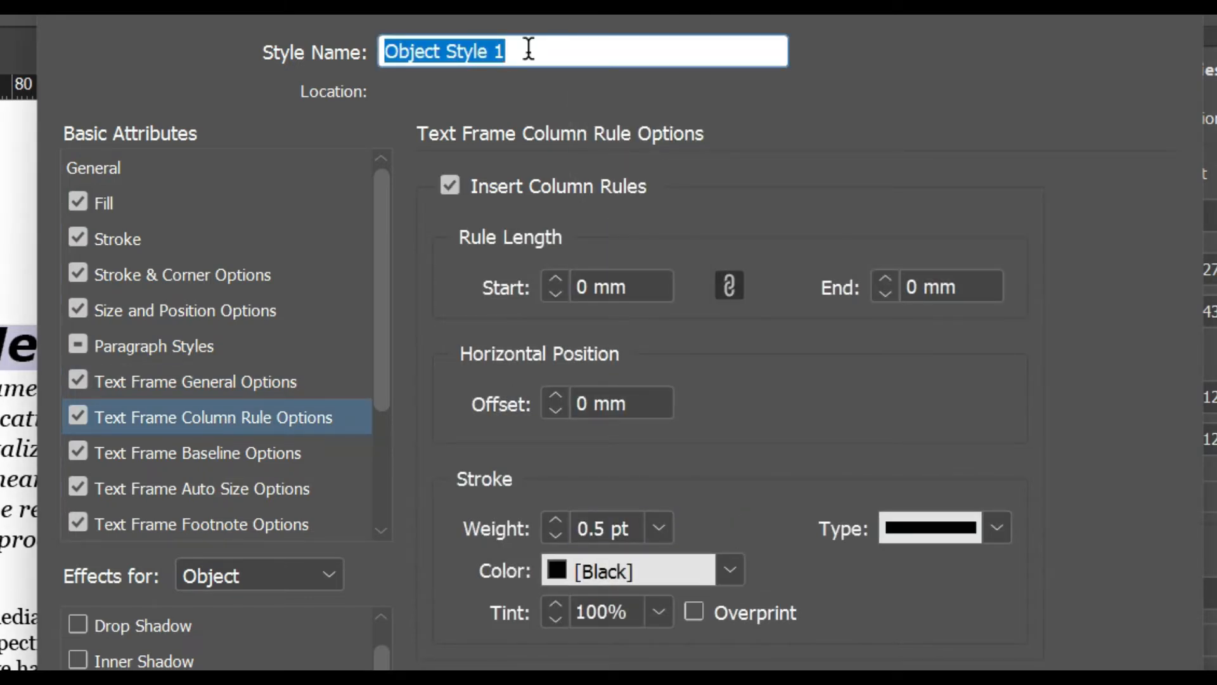
pyautogui.write('story')
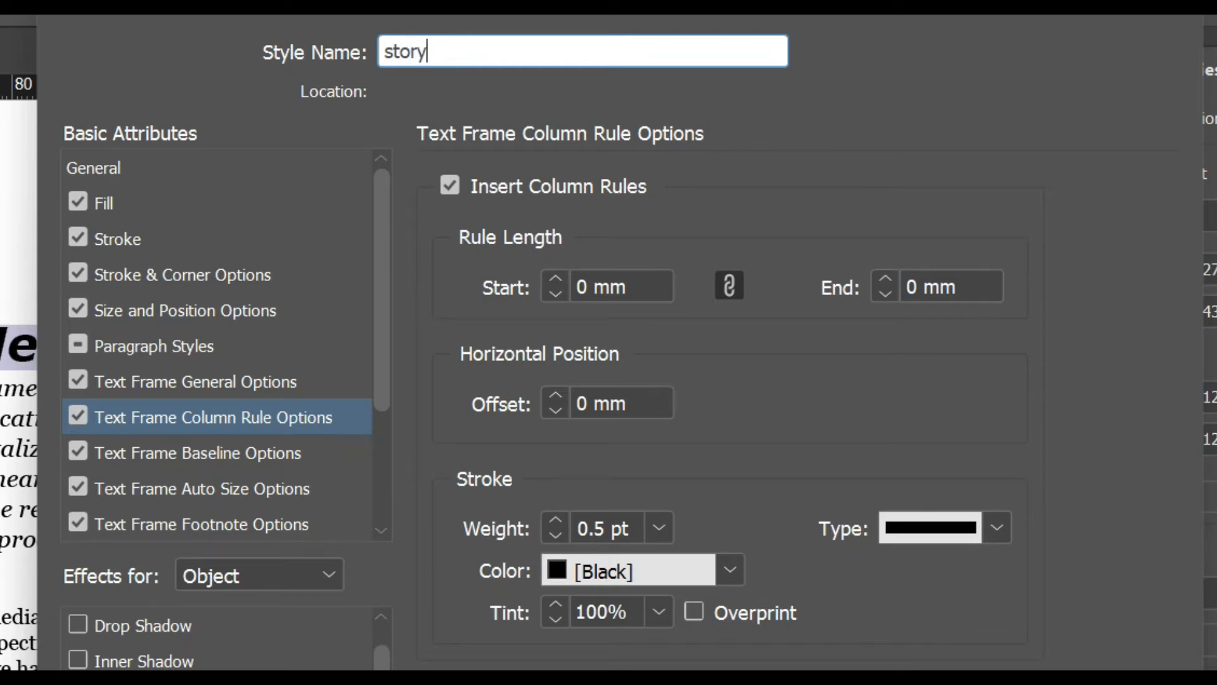
pyautogui.click(895, 665)
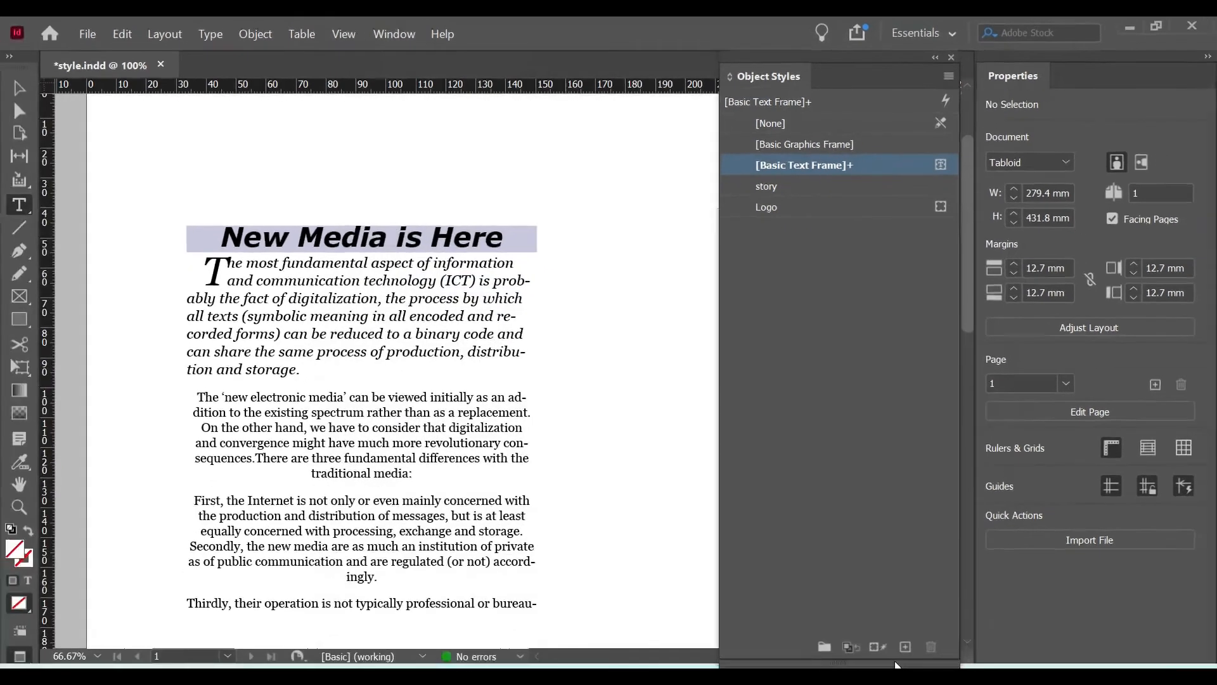
# - Select the New Media article's text frame and apply the story object style
pyautogui.press('Escape')
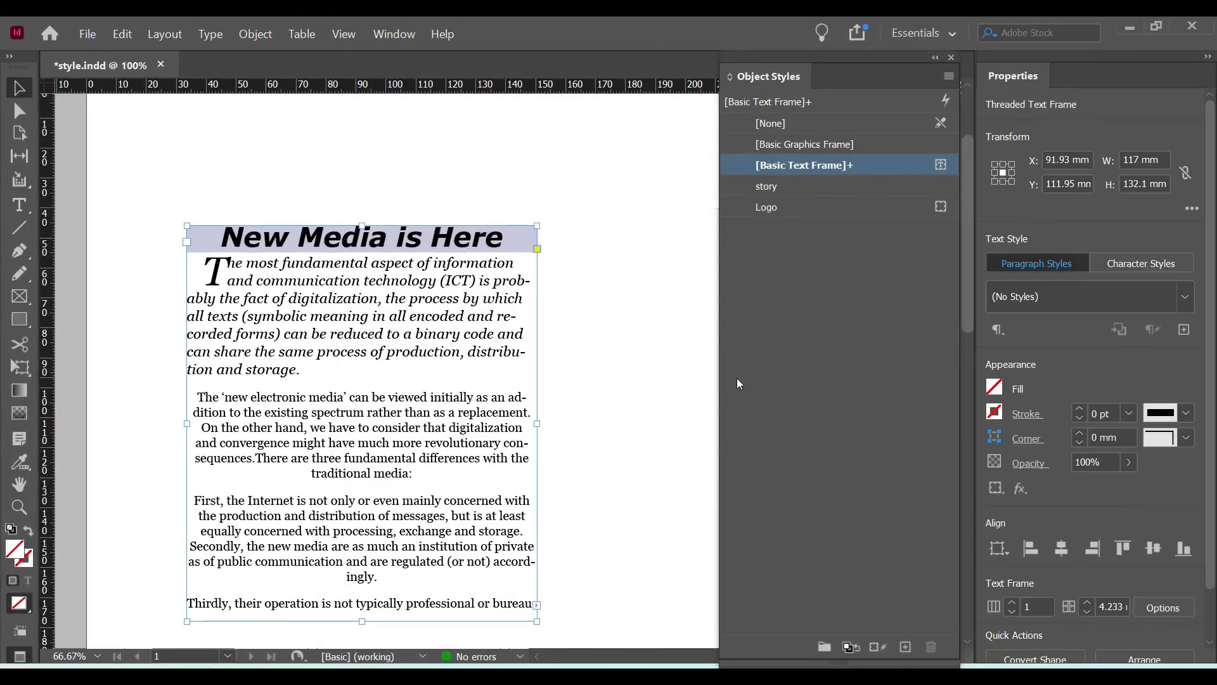
pyautogui.click(767, 186)
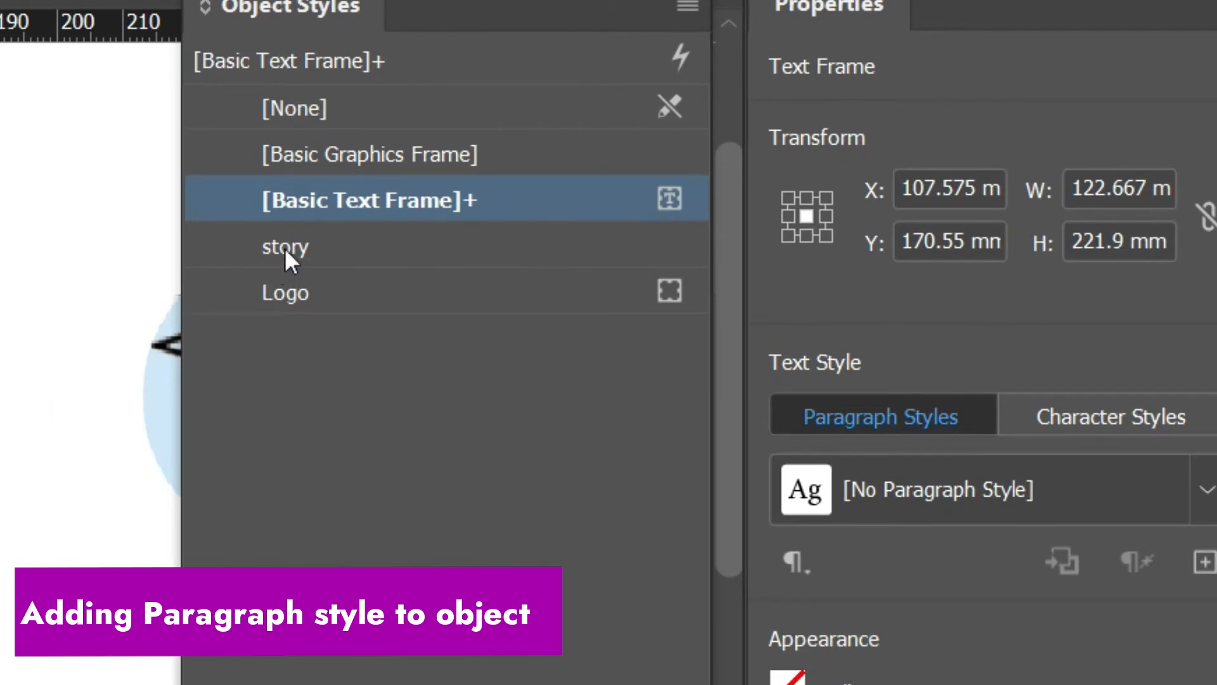
# - Edit the story object style: check its stroke and column settings, and increase its linked inset spacing by one increment
pyautogui.rightClick(284, 248)
pyautogui.click(335, 271)
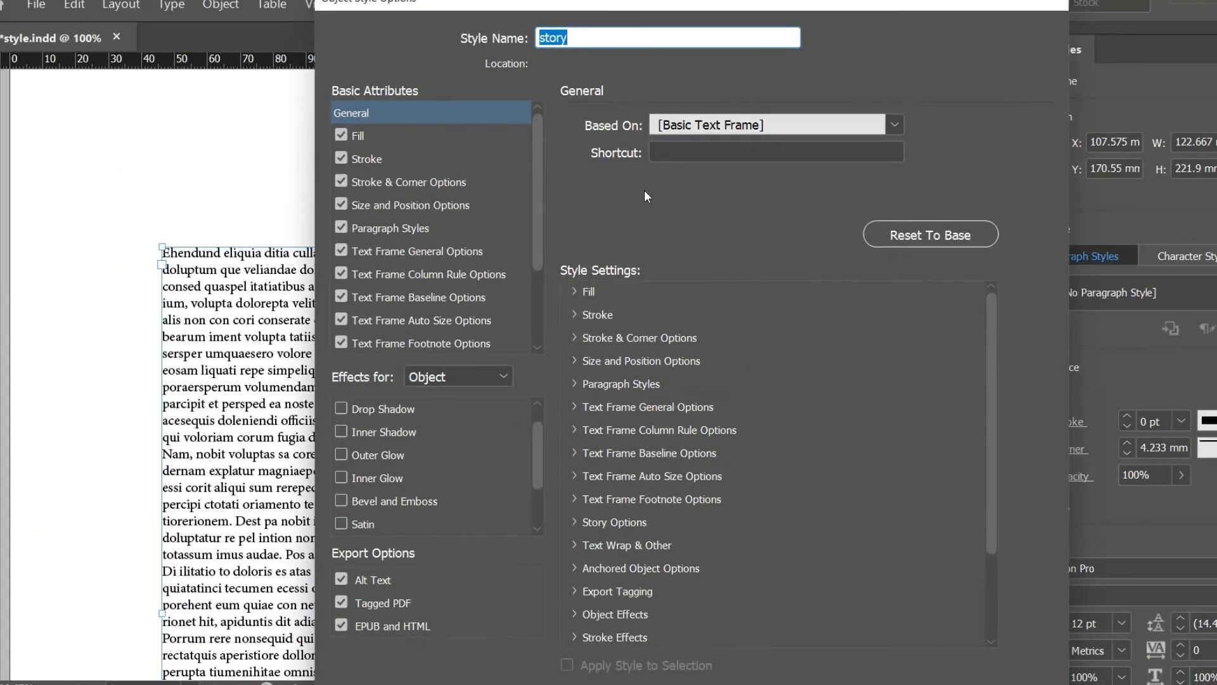
pyautogui.click(368, 160)
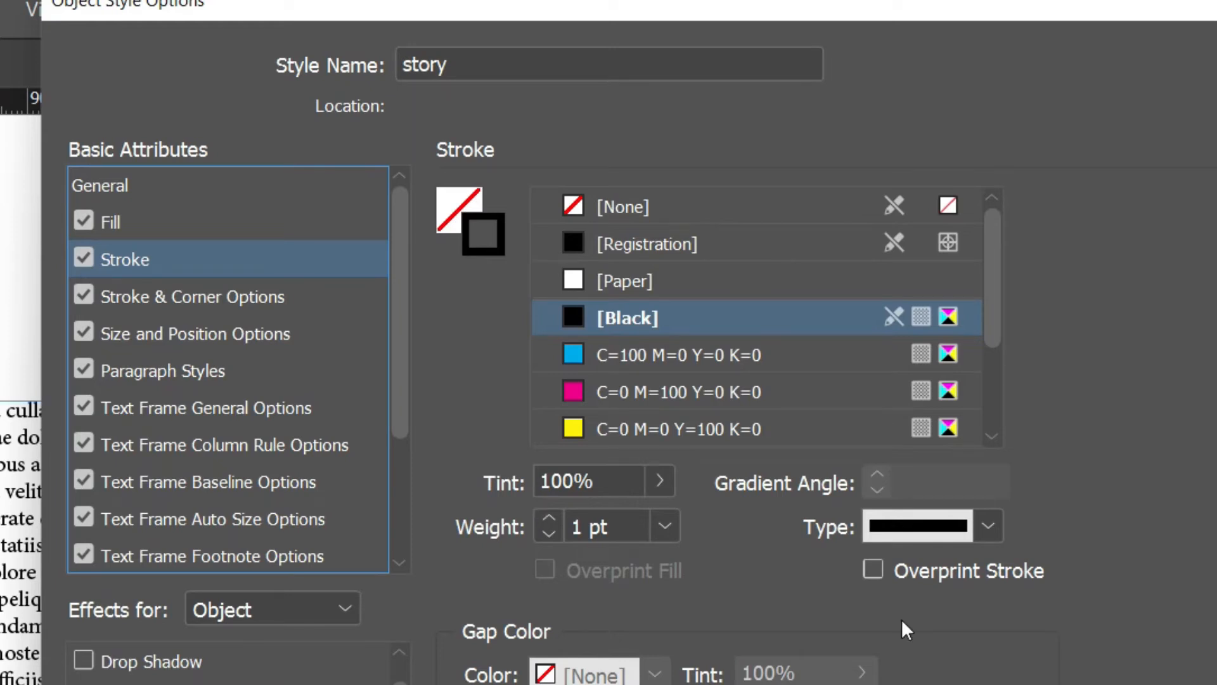
pyautogui.click(194, 408)
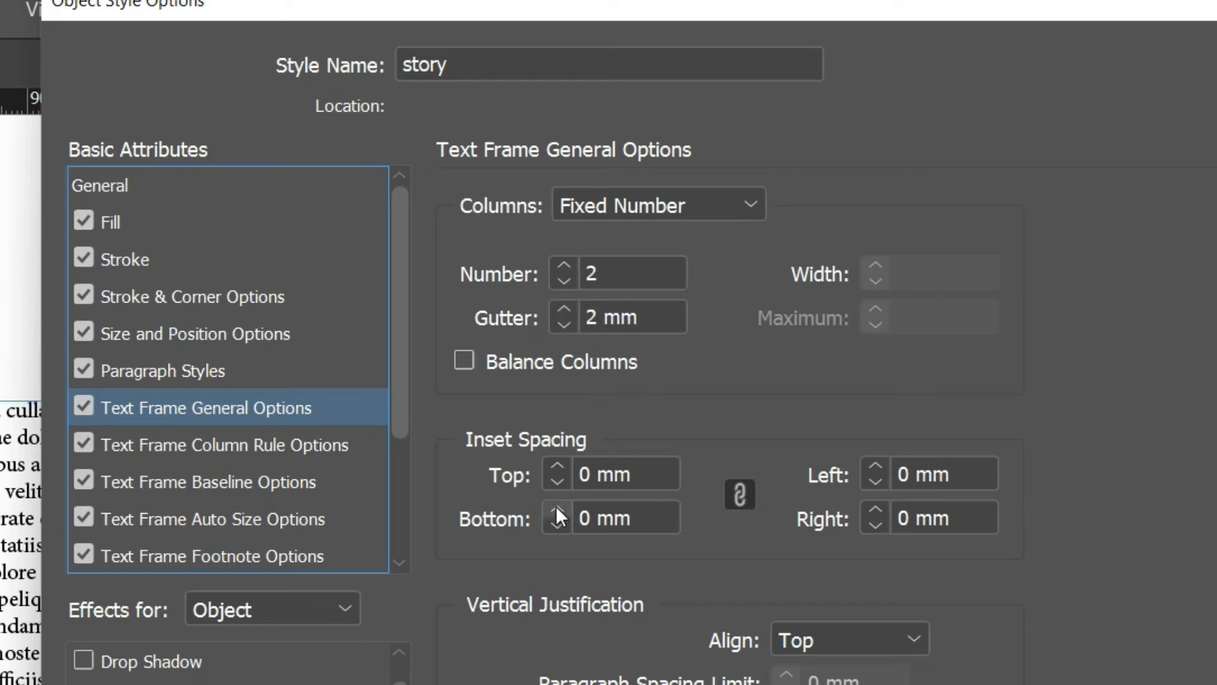
pyautogui.click(556, 466)
# - Check the story object style's column rule settings and its assigned paragraph style with Apply Next Style, and save the style
pyautogui.click(216, 447)
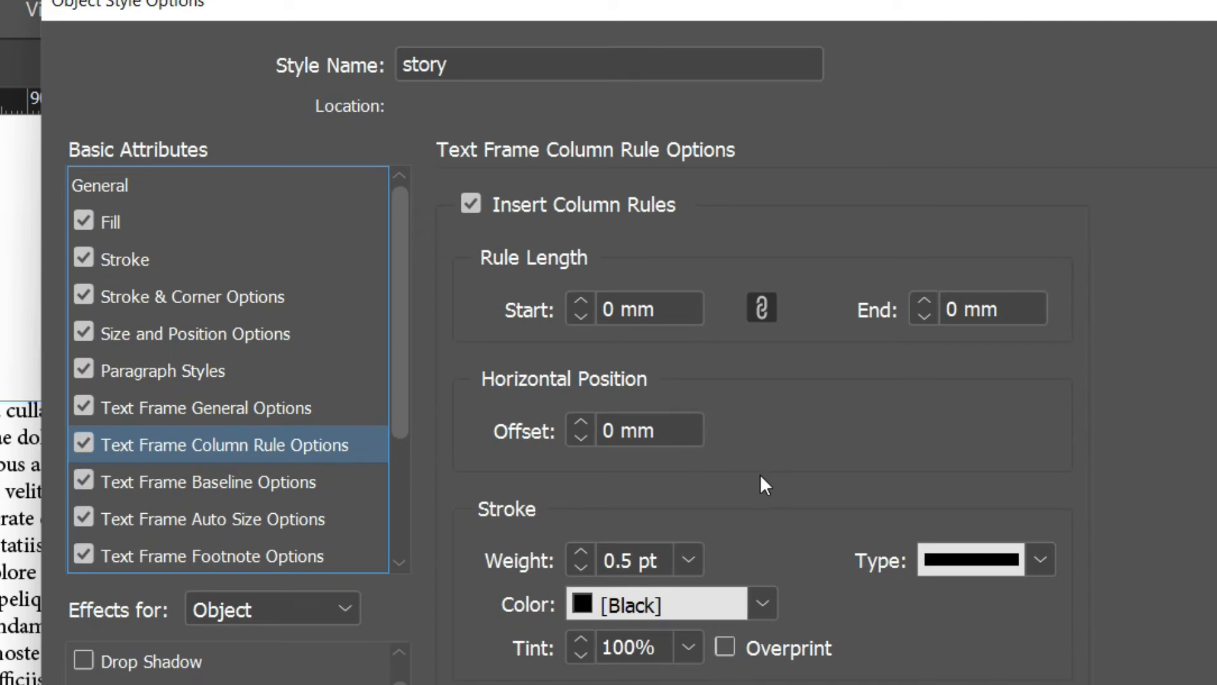
pyautogui.click(178, 369)
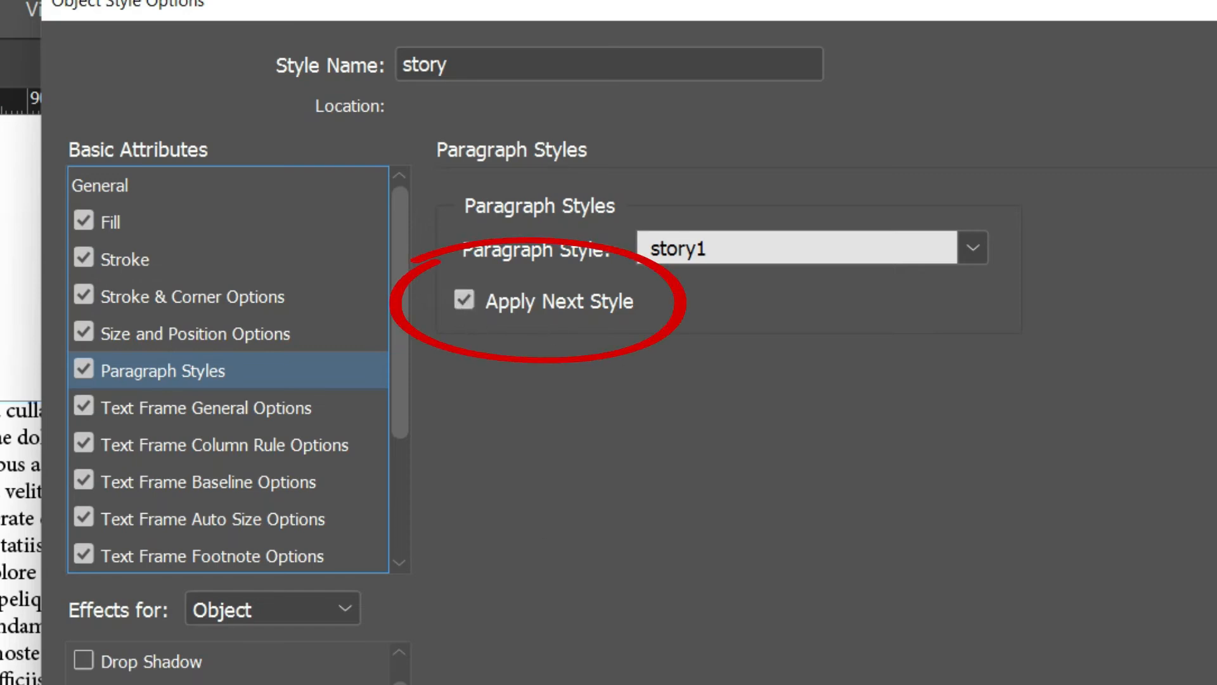
pyautogui.press('Return')
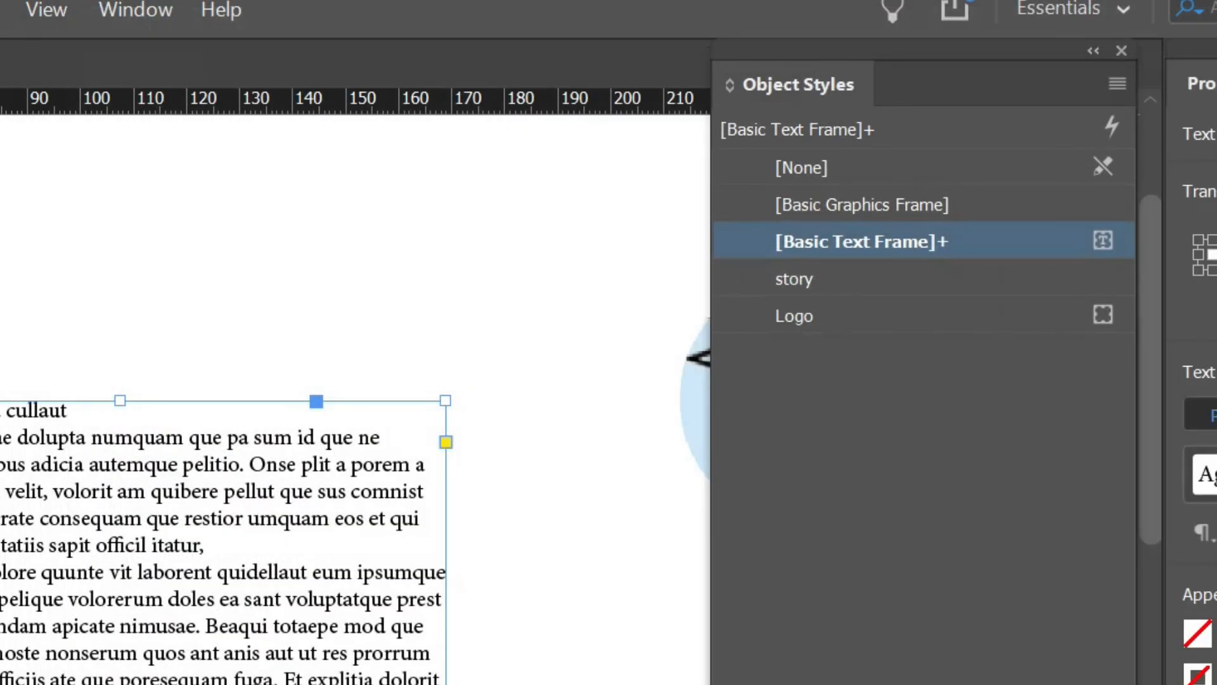
pyautogui.click(634, 682)
pyautogui.doubleClick(36, 587)
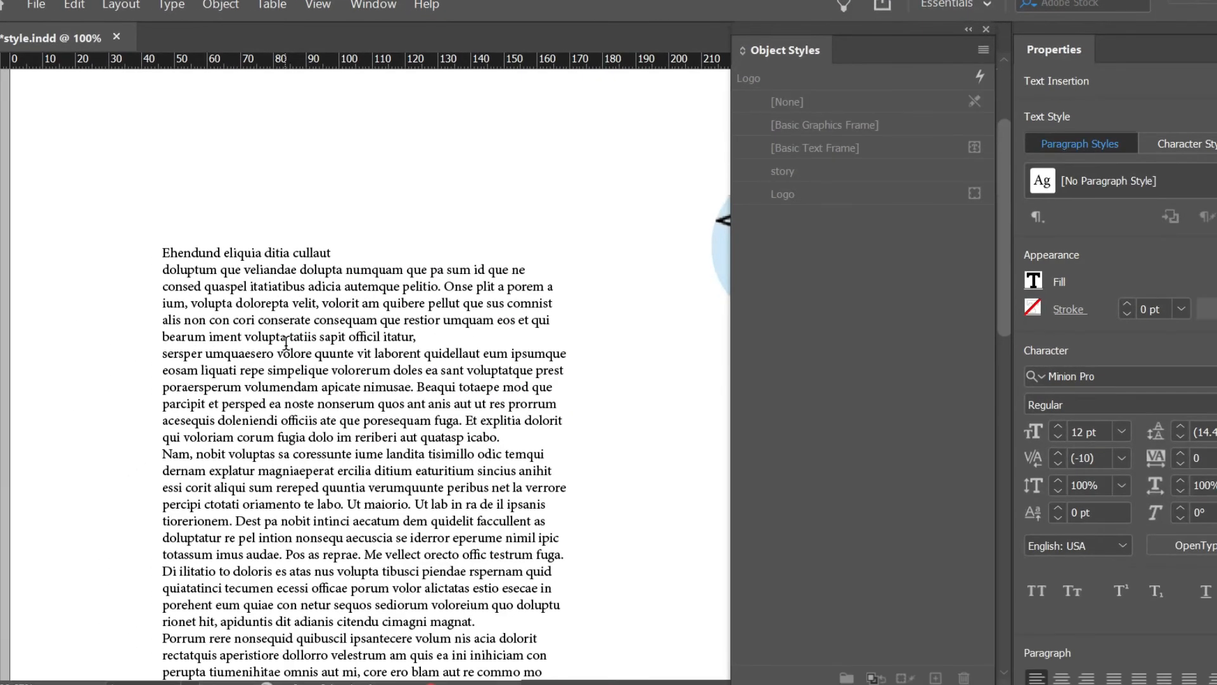
pyautogui.hotkey('ctrl', 'a')
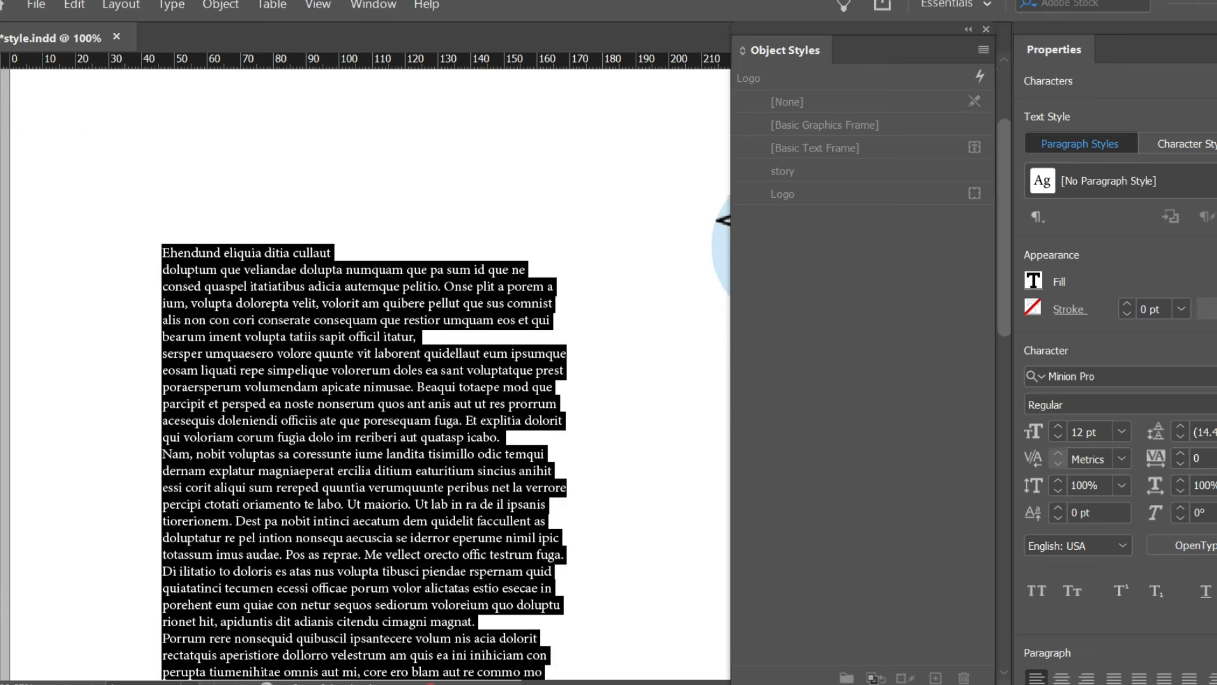
pyautogui.press('Escape')
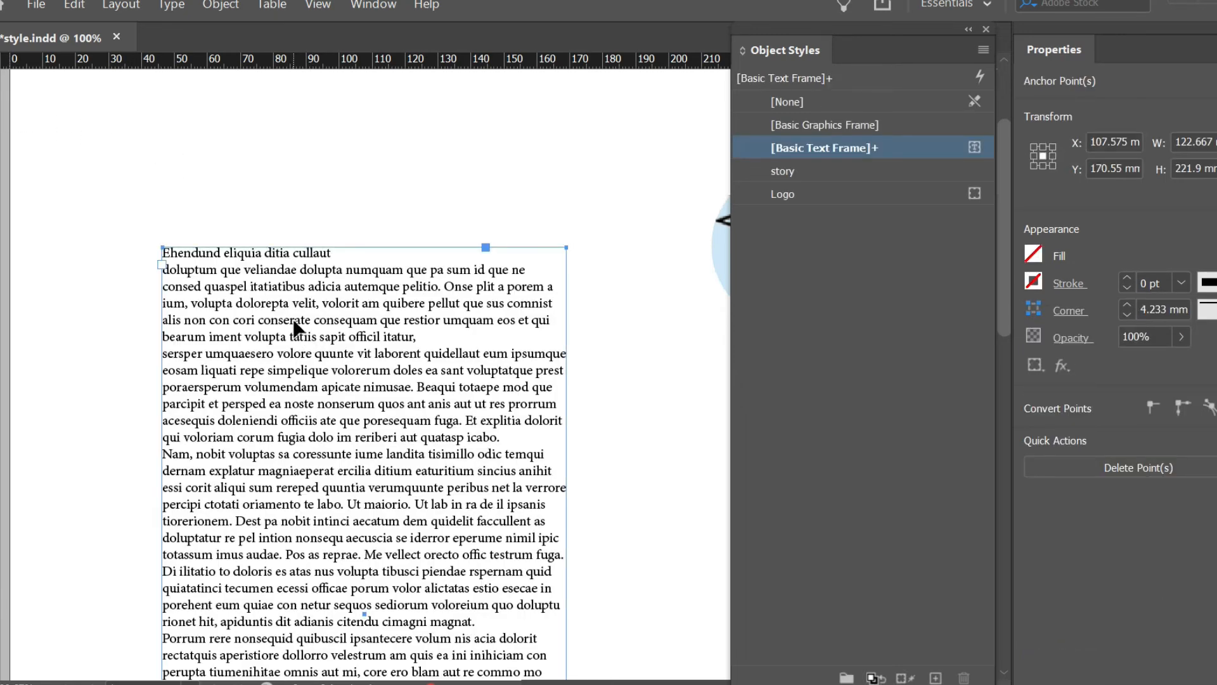
# - Select the placeholder text frame as an object and apply the story object style to it
pyautogui.tripleClick(293, 322)
pyautogui.press('Escape')
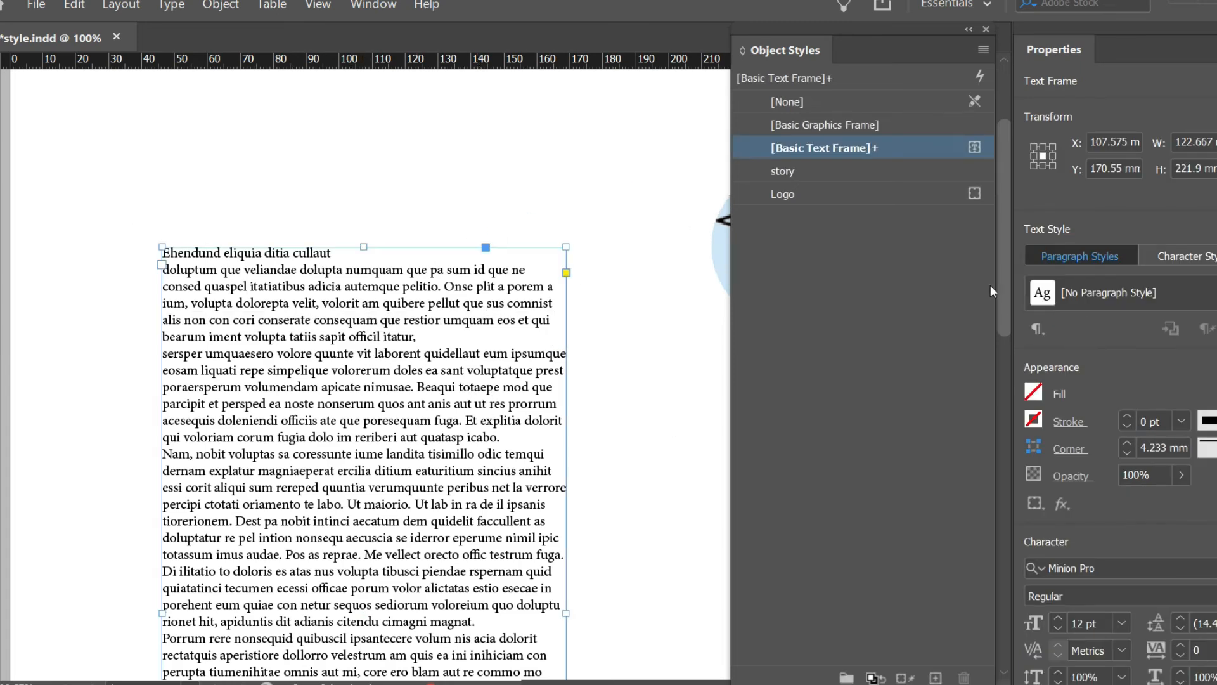
pyautogui.click(782, 171)
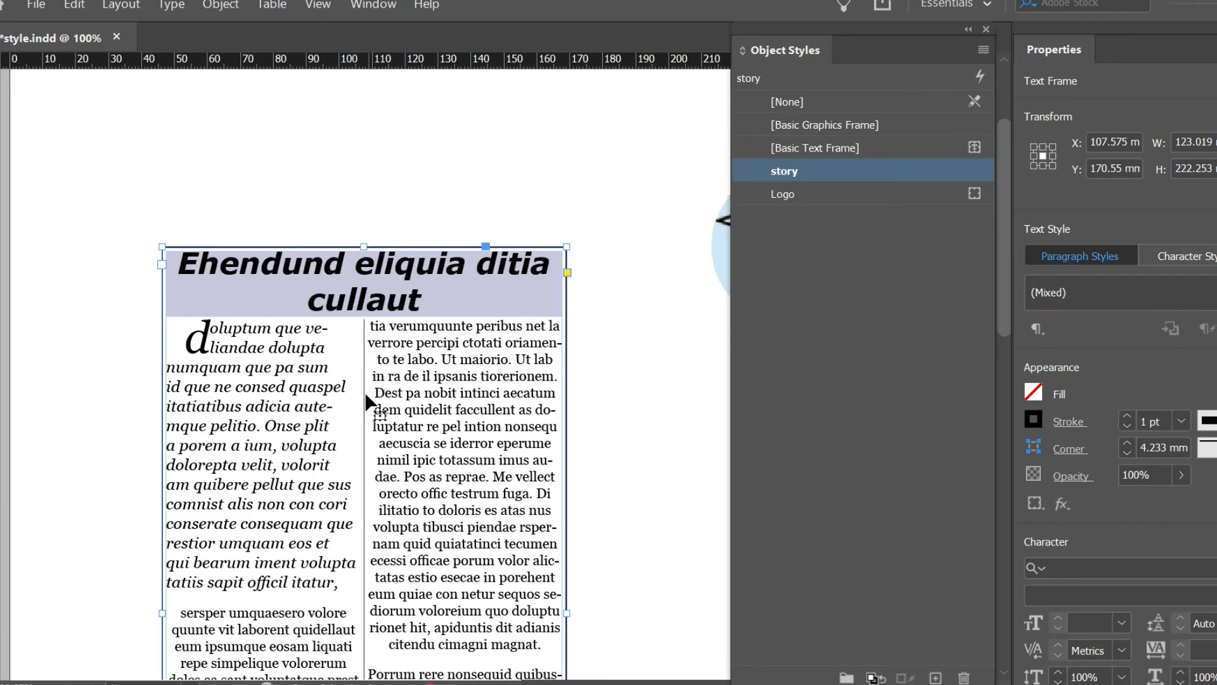
# - Deselect the frame and examine the placeholder story's formatting from the headline to the end of both columns
pyautogui.scroll(-5, 367, 402)
pyautogui.scroll(-1, 367, 402)
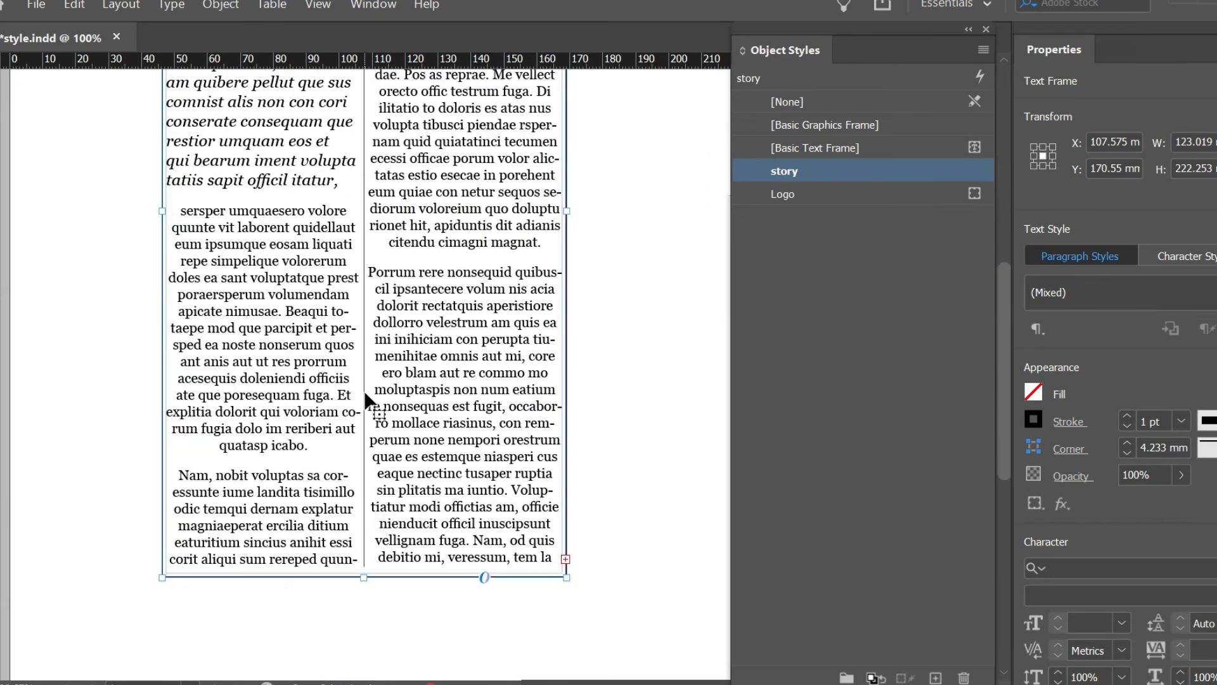
pyautogui.scroll(4, 367, 402)
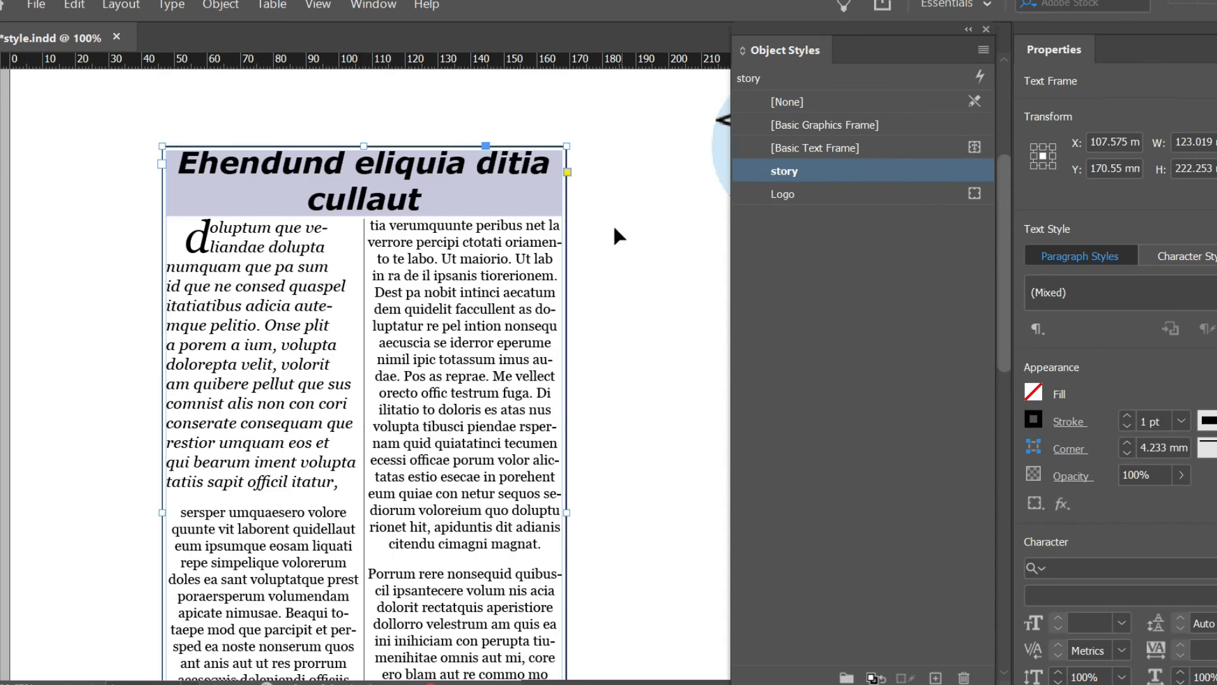
pyautogui.click(647, 341)
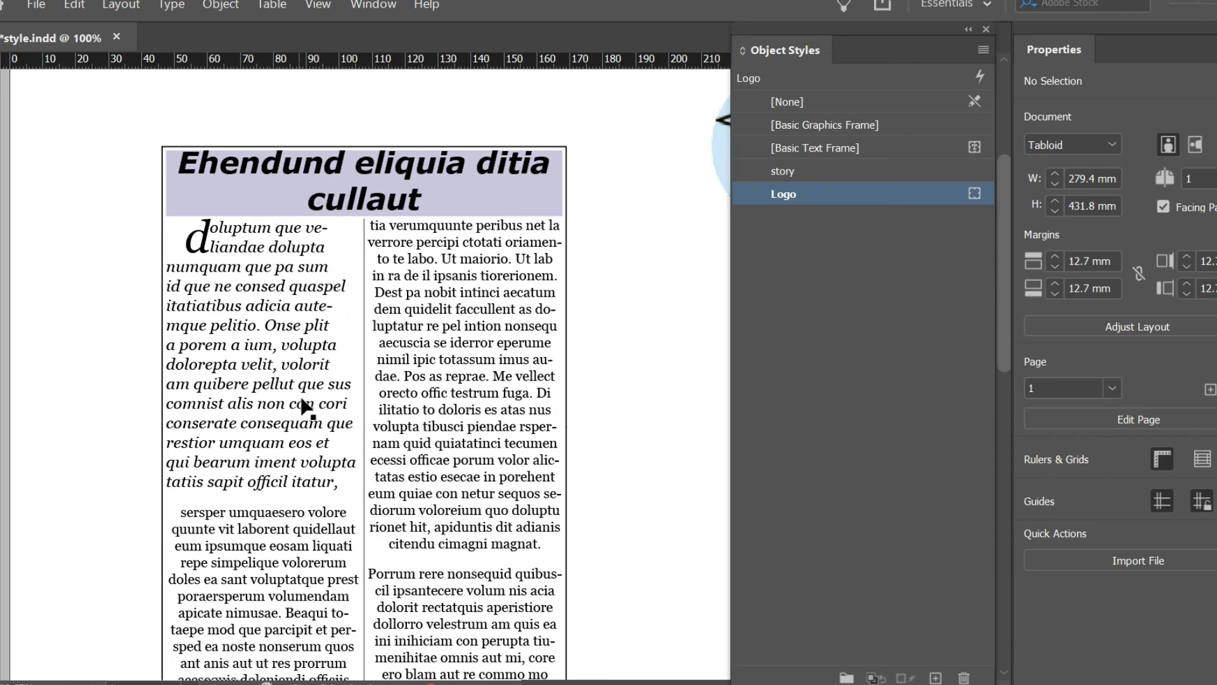
pyautogui.scroll(-2, 290, 493)
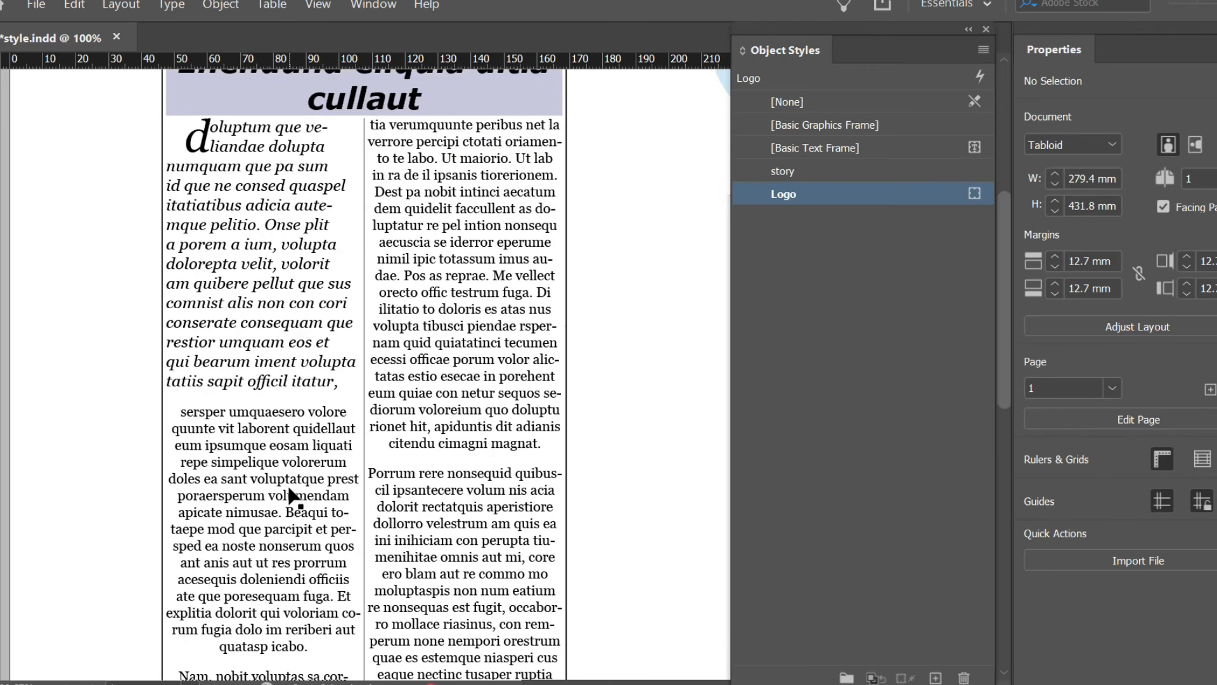
pyautogui.scroll(-6, 291, 494)
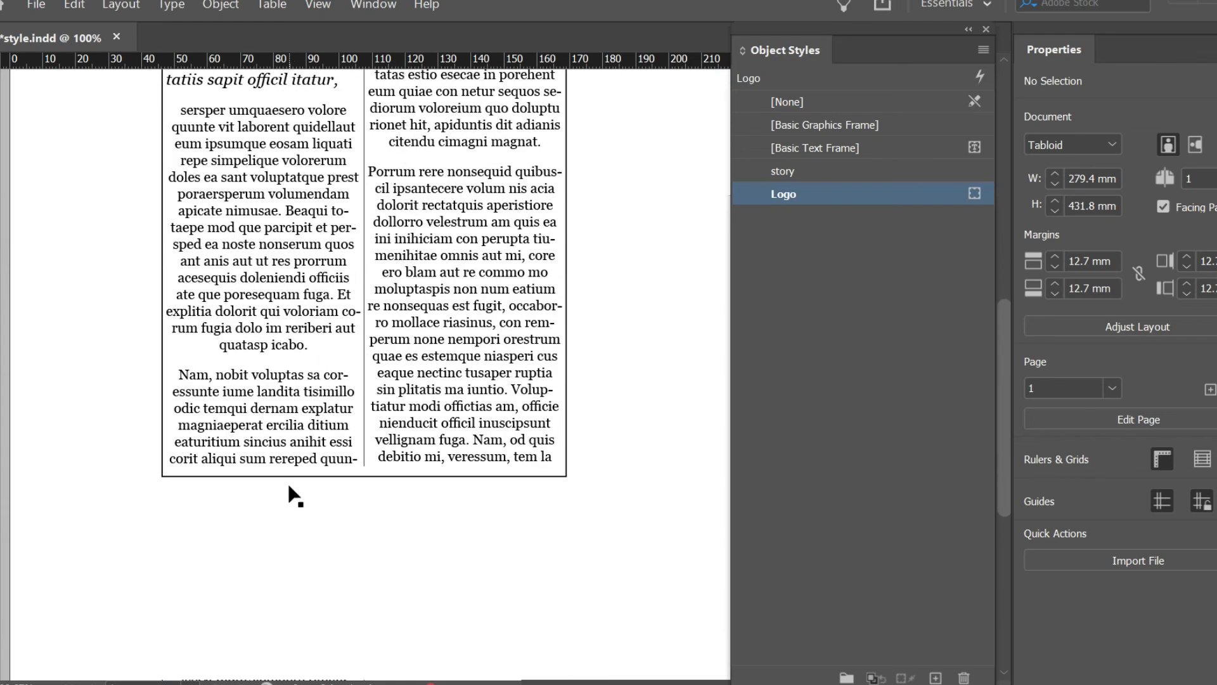
pyautogui.scroll(7, 292, 494)
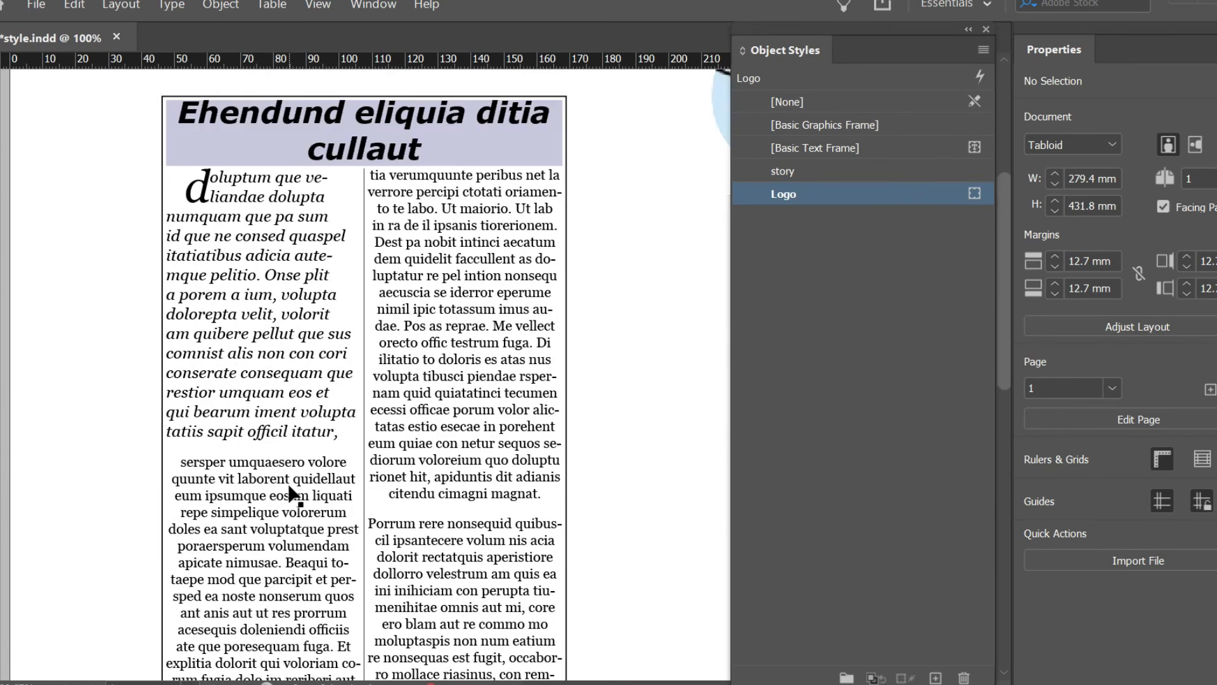
pyautogui.scroll(2, 290, 494)
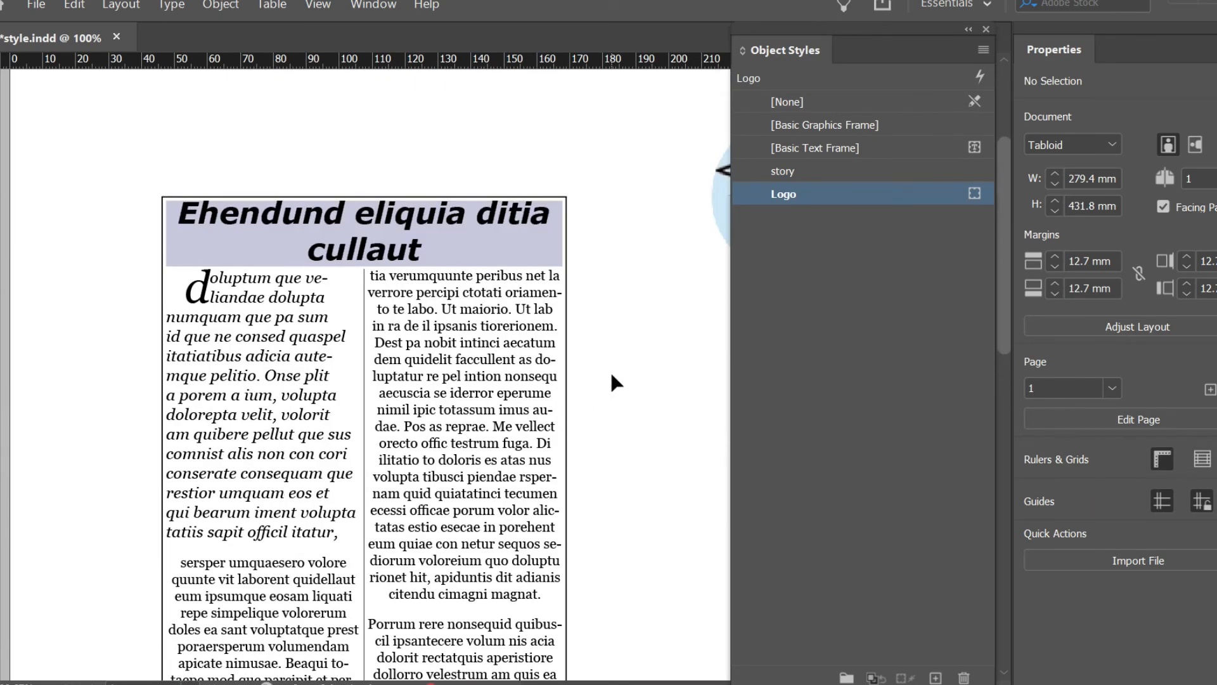